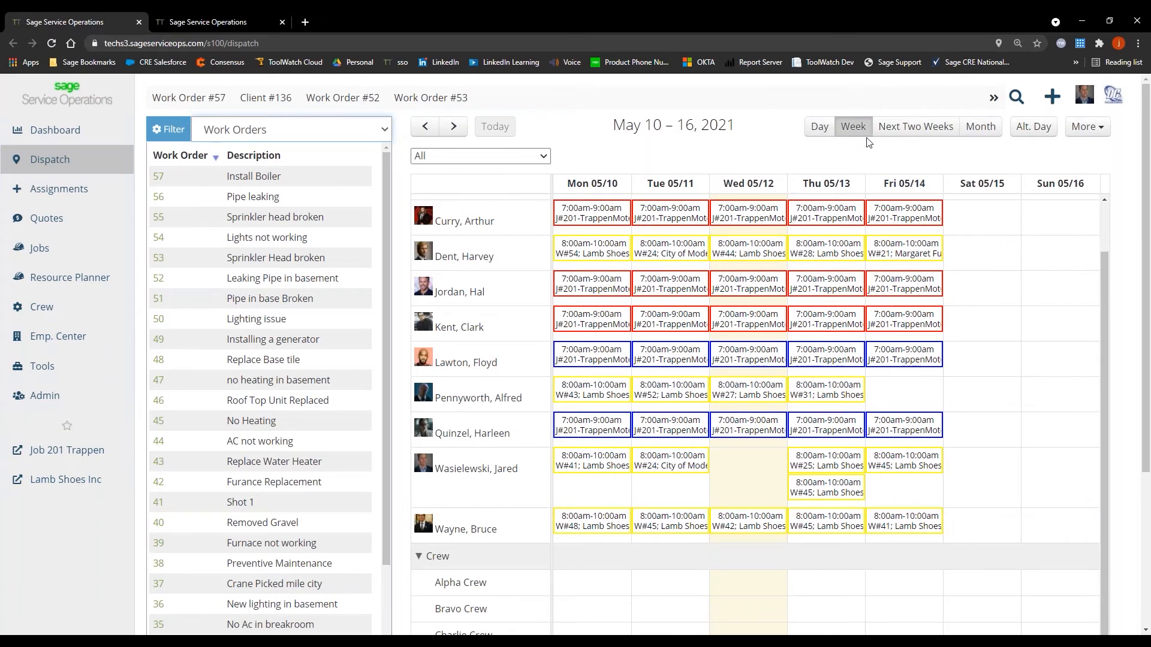
# - View the dispatch calendar for the next two weeks, the month and the day, ending on the week view
pyautogui.click(889, 136)
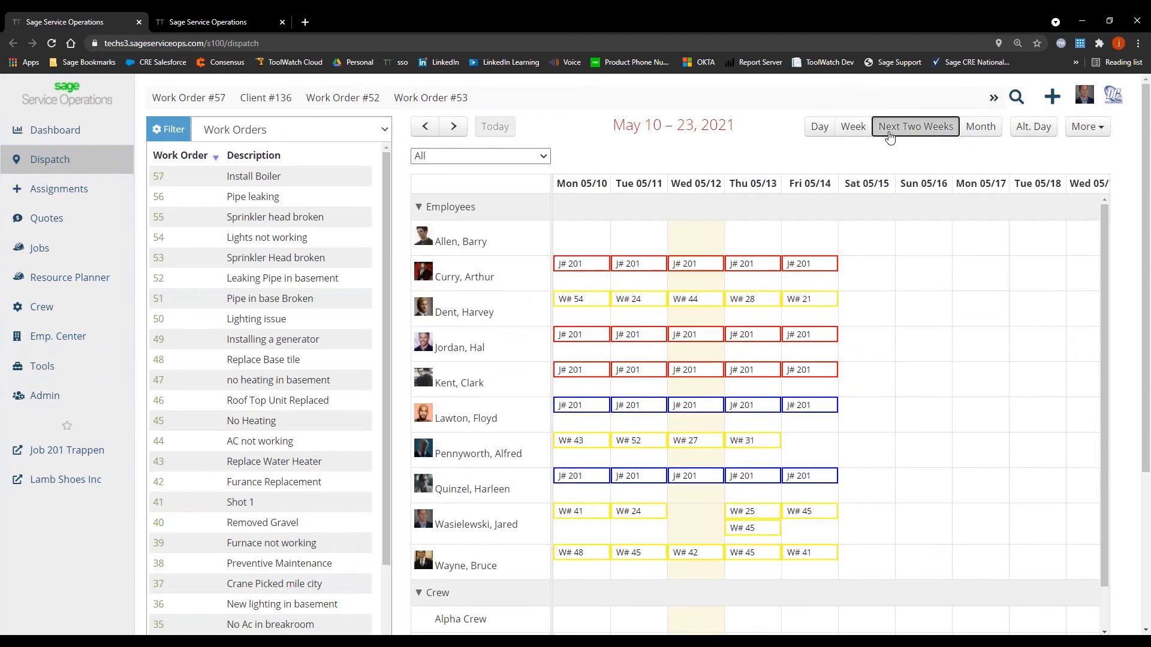
pyautogui.click(992, 138)
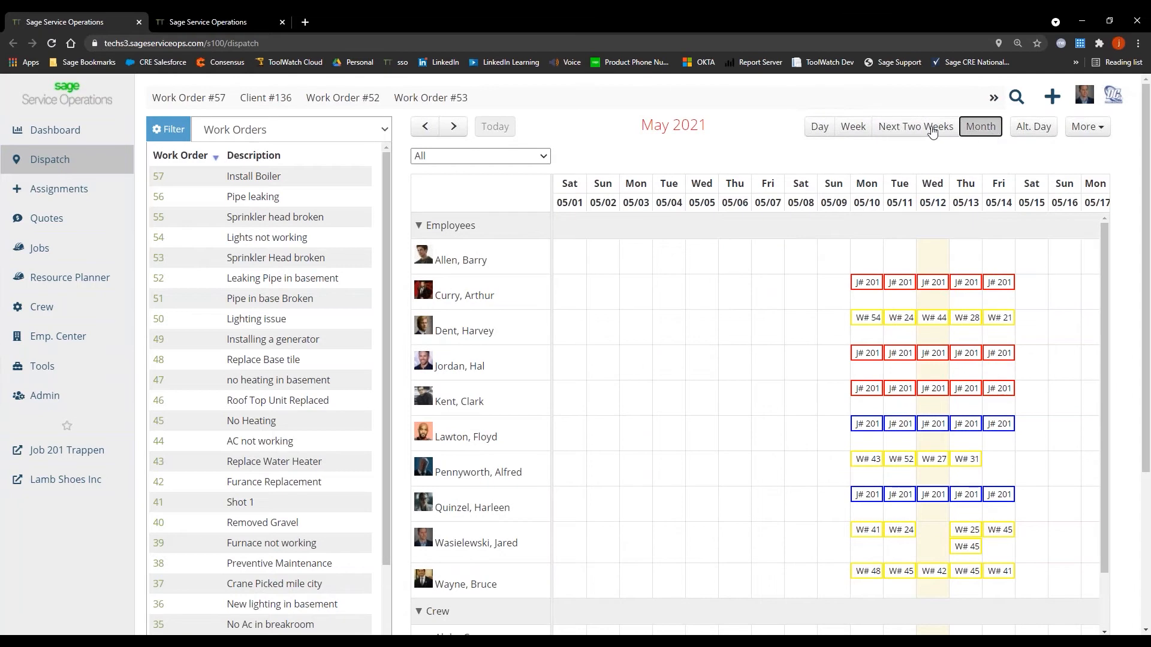
pyautogui.click(839, 129)
pyautogui.click(831, 127)
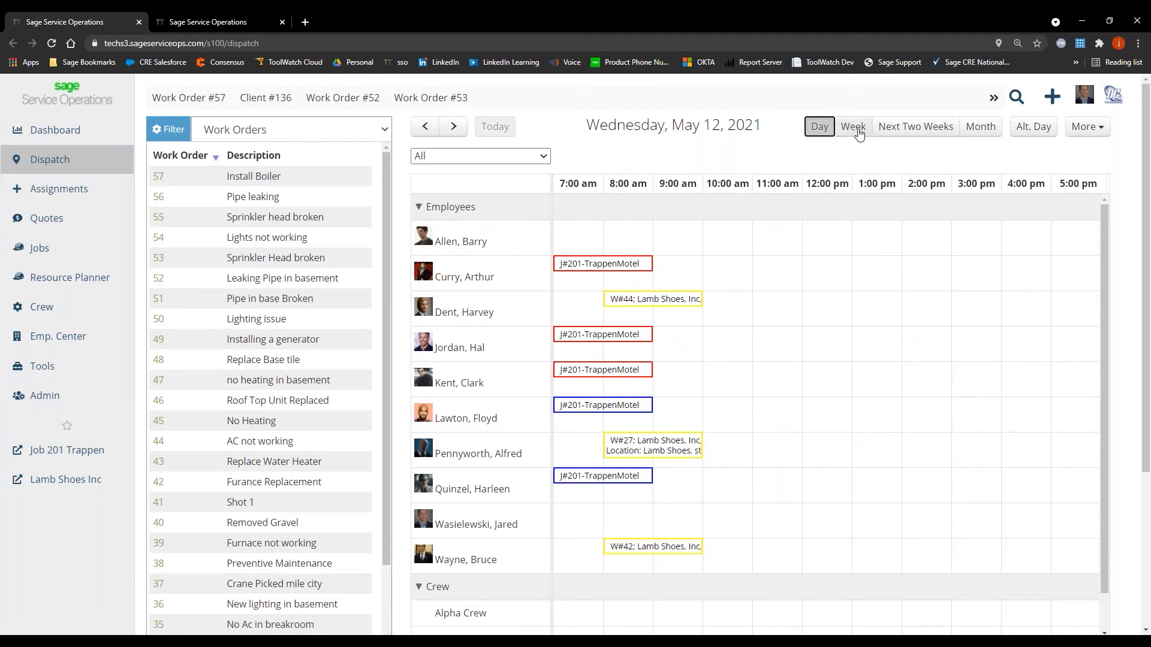
pyautogui.click(857, 132)
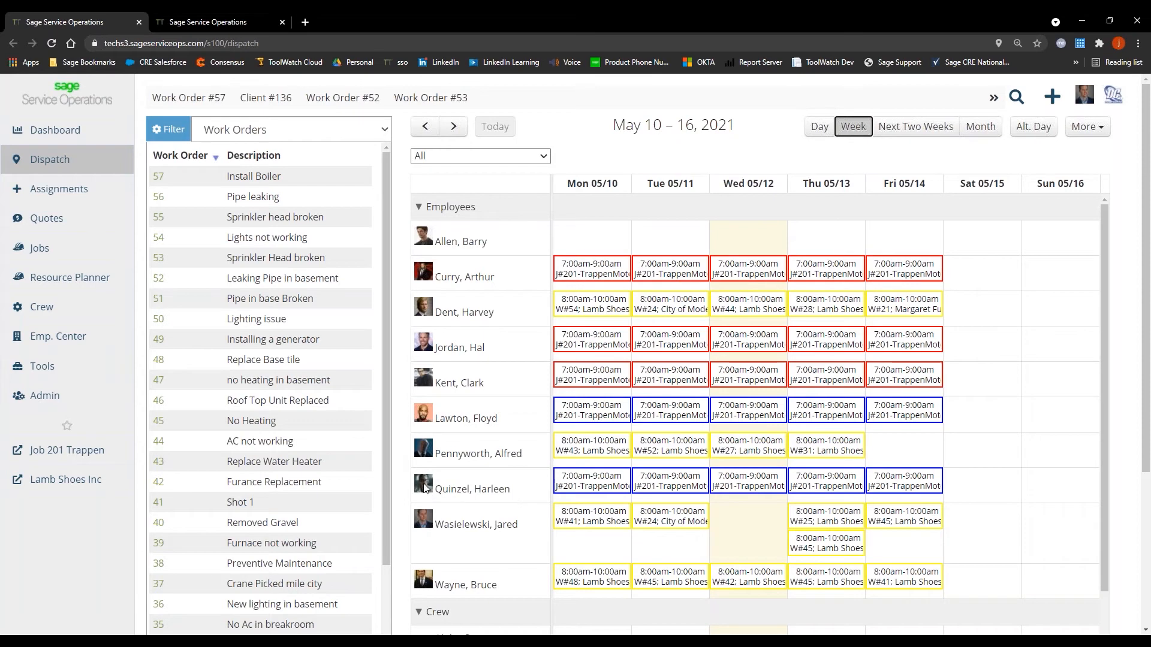
# - Filter the dispatch calendar to the Alpha Team and look over the work order filter options without changing them
pyautogui.click(457, 161)
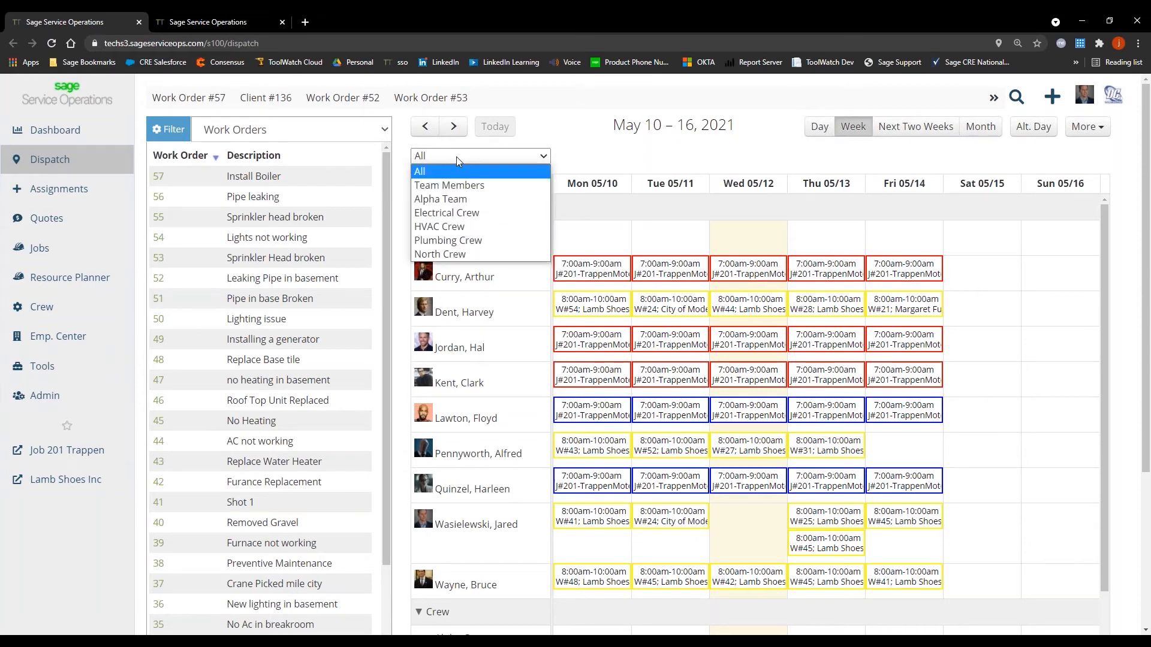
pyautogui.click(446, 203)
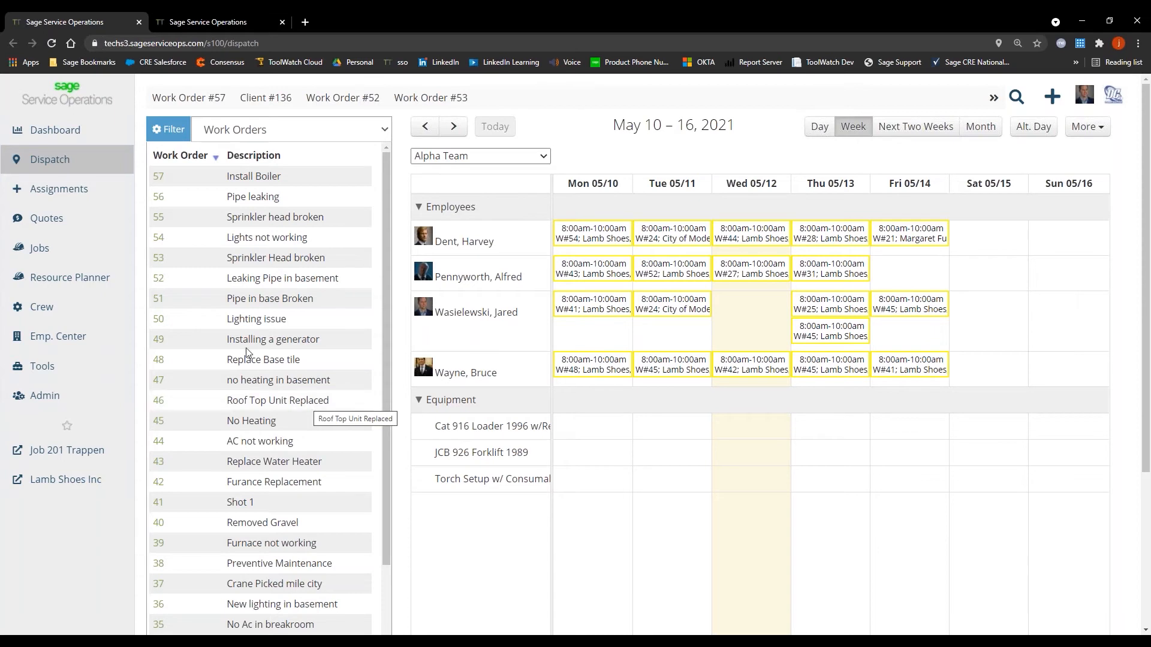
pyautogui.click(169, 129)
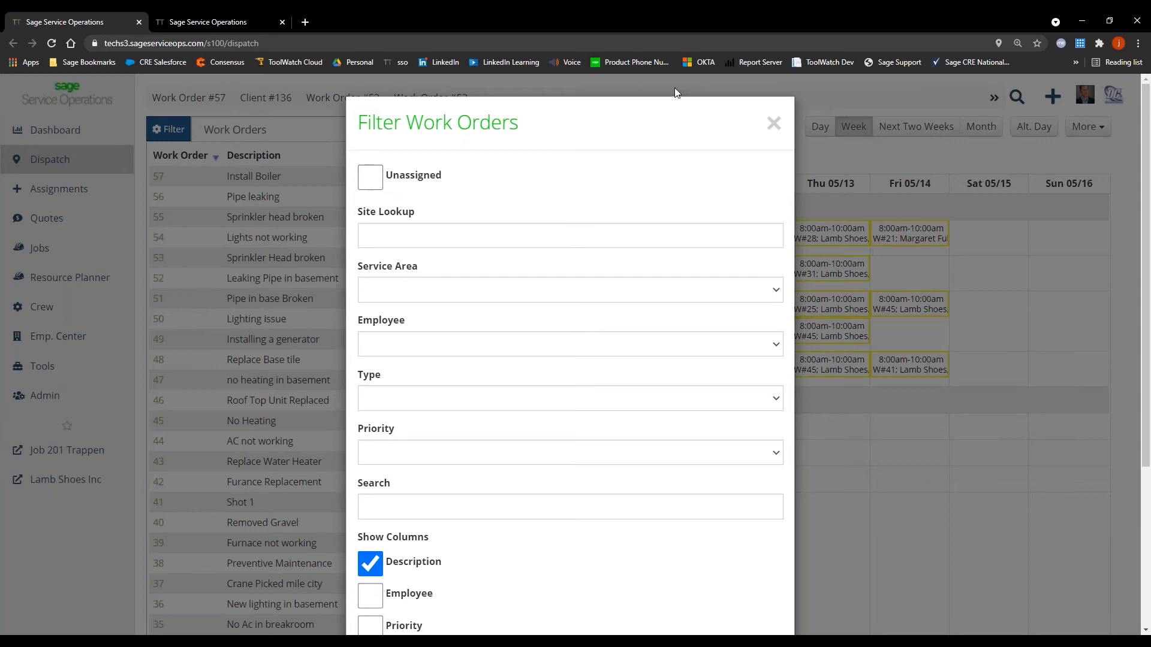
pyautogui.click(775, 125)
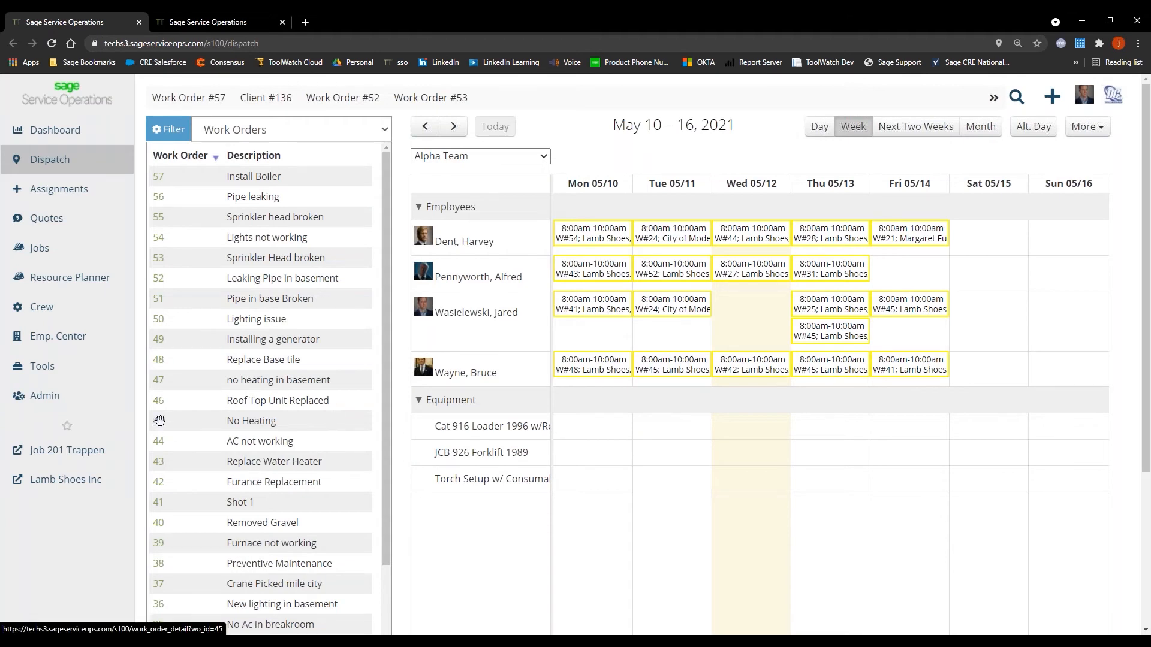
# - Schedule the No Heating work order for the third technician on Tuesday 05/11, move it to the second's Friday 05/14, and add it to the fourth's Friday
pyautogui.moveTo(159, 421); pyautogui.dragTo(663, 346)
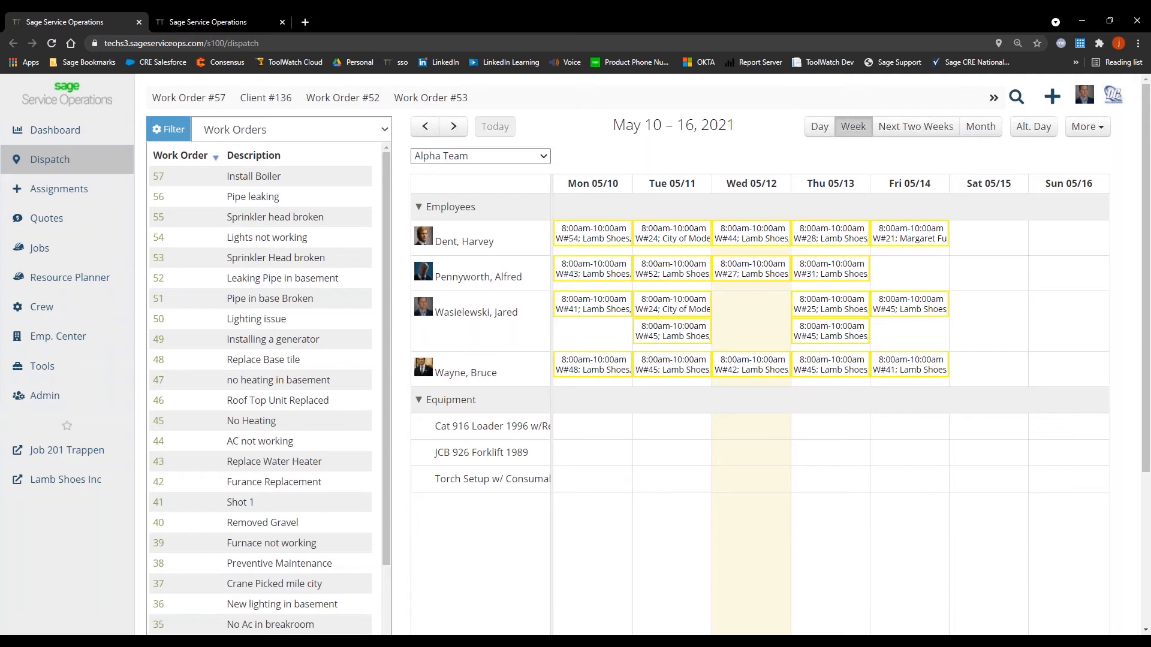
pyautogui.moveTo(670, 337); pyautogui.dragTo(897, 279)
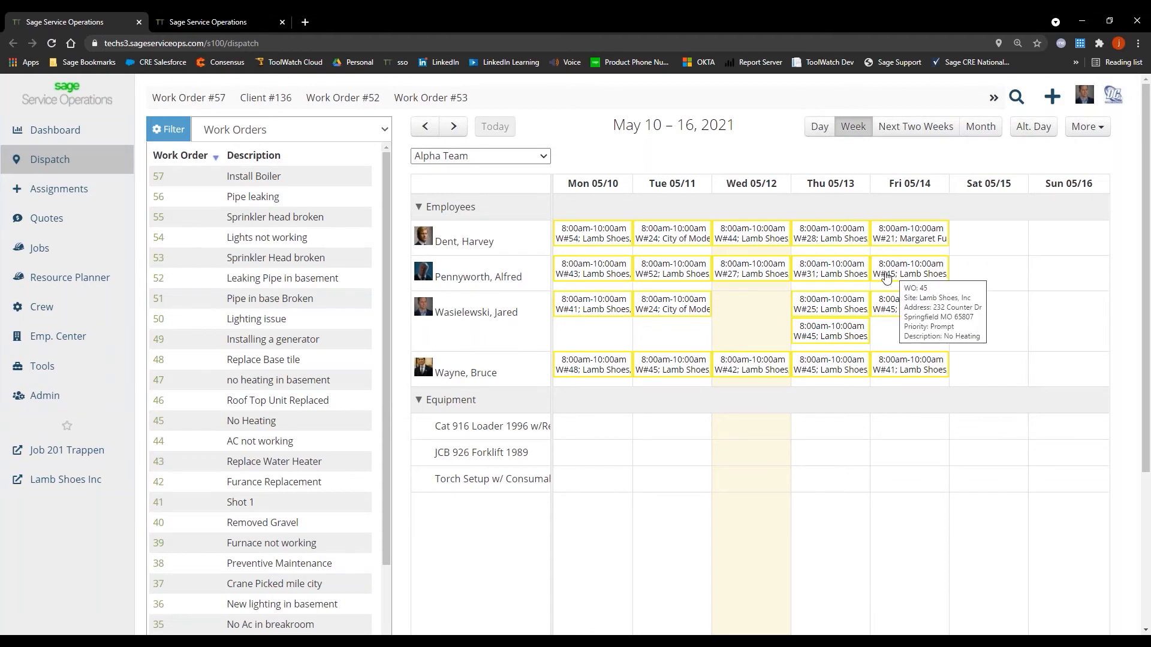
pyautogui.moveTo(158, 421); pyautogui.dragTo(888, 388)
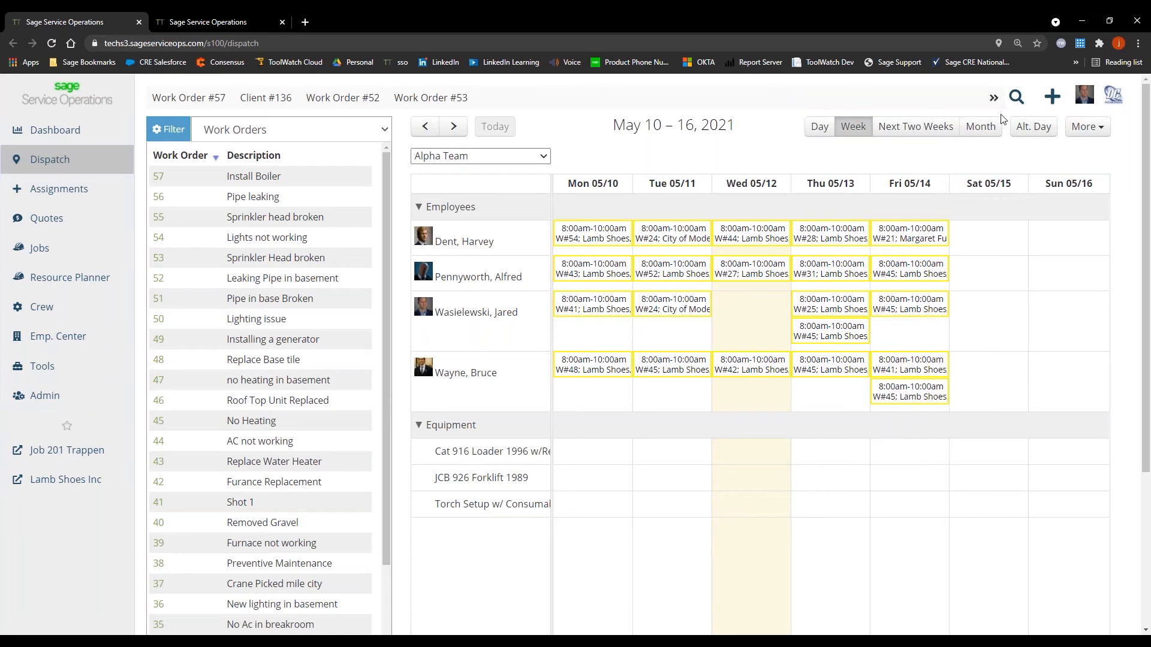
# - Look at the record types that can be added, search for "allstate" and return to the dispatch calendar
pyautogui.click(1053, 97)
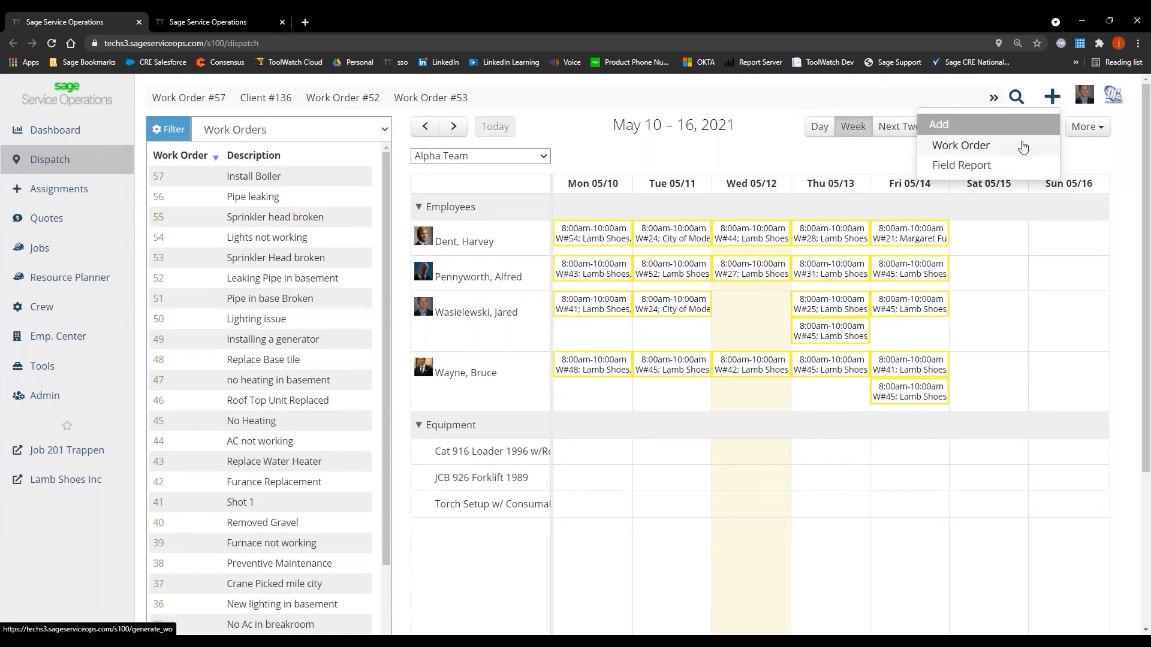
pyautogui.click(1016, 96)
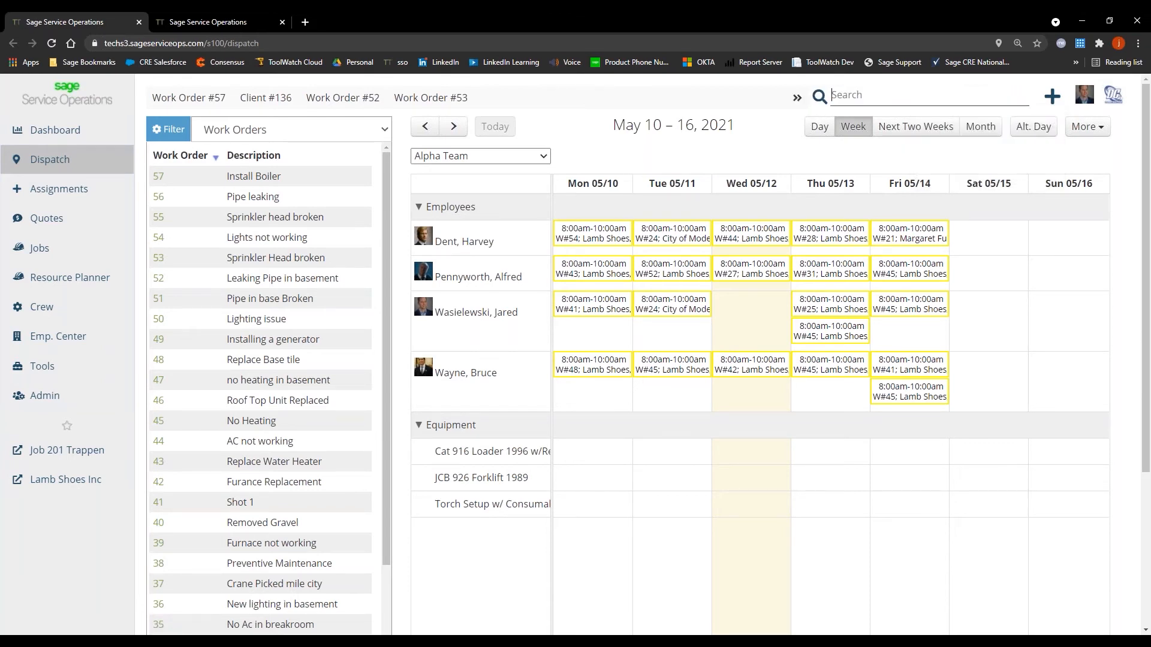
pyautogui.write('allstate')
pyautogui.press('Return')
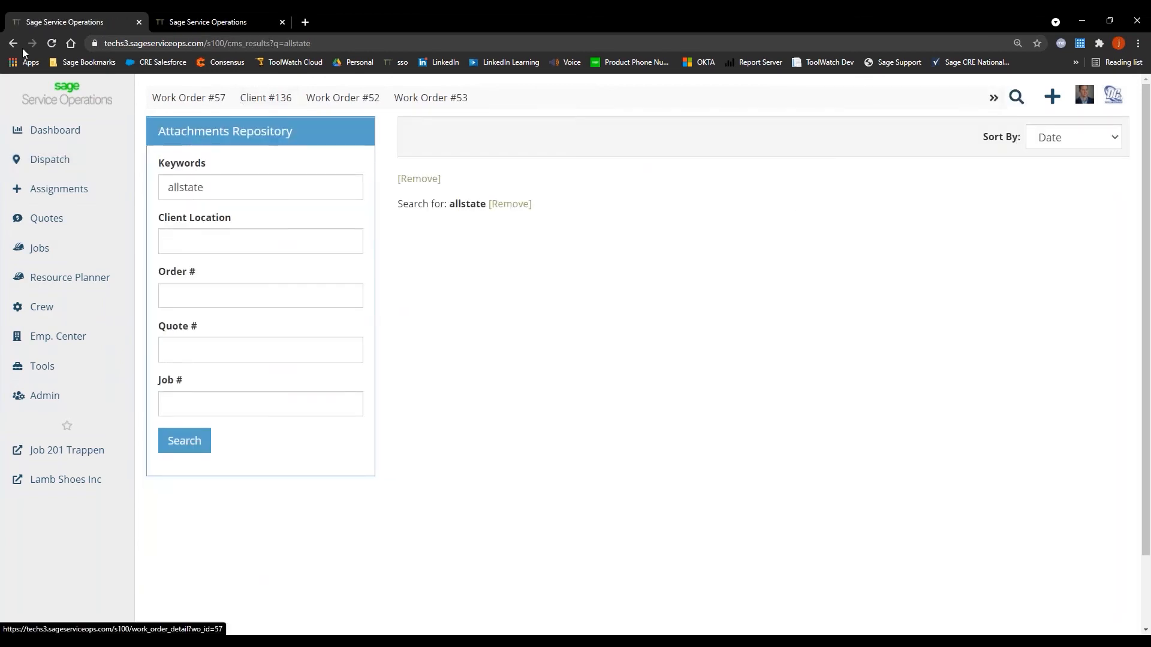
pyautogui.click(19, 44)
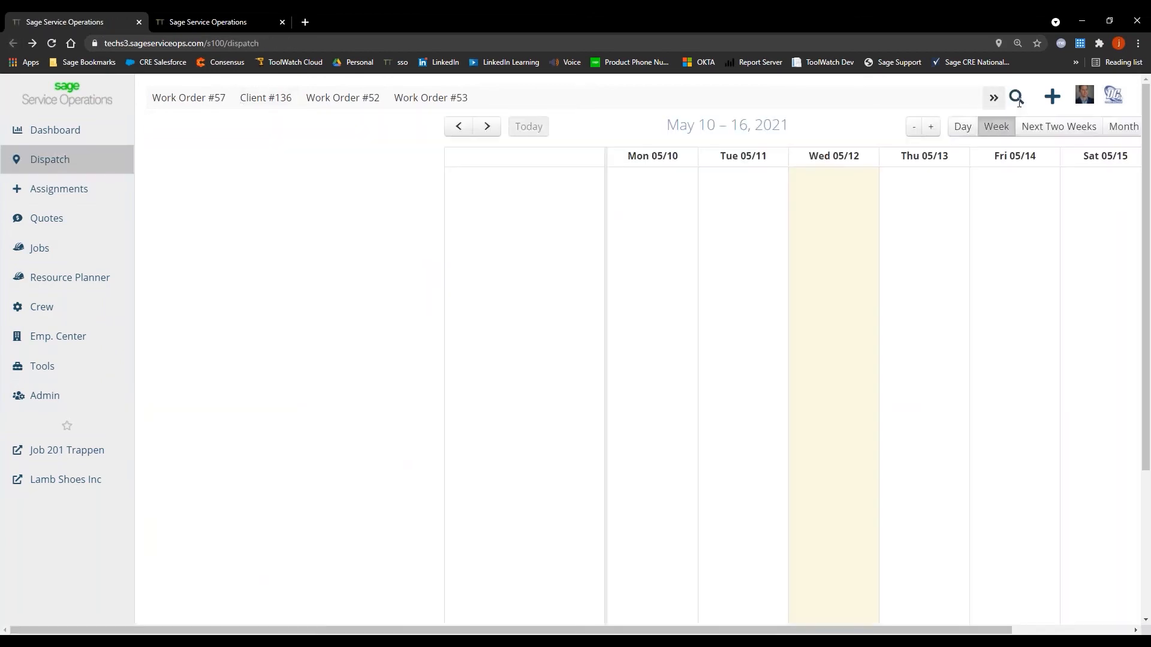
# - Search for "Lamb" and open the main Lamb Shoes, Inc client record in Springfield, MO
pyautogui.click(1017, 97)
pyautogui.write('Lamb')
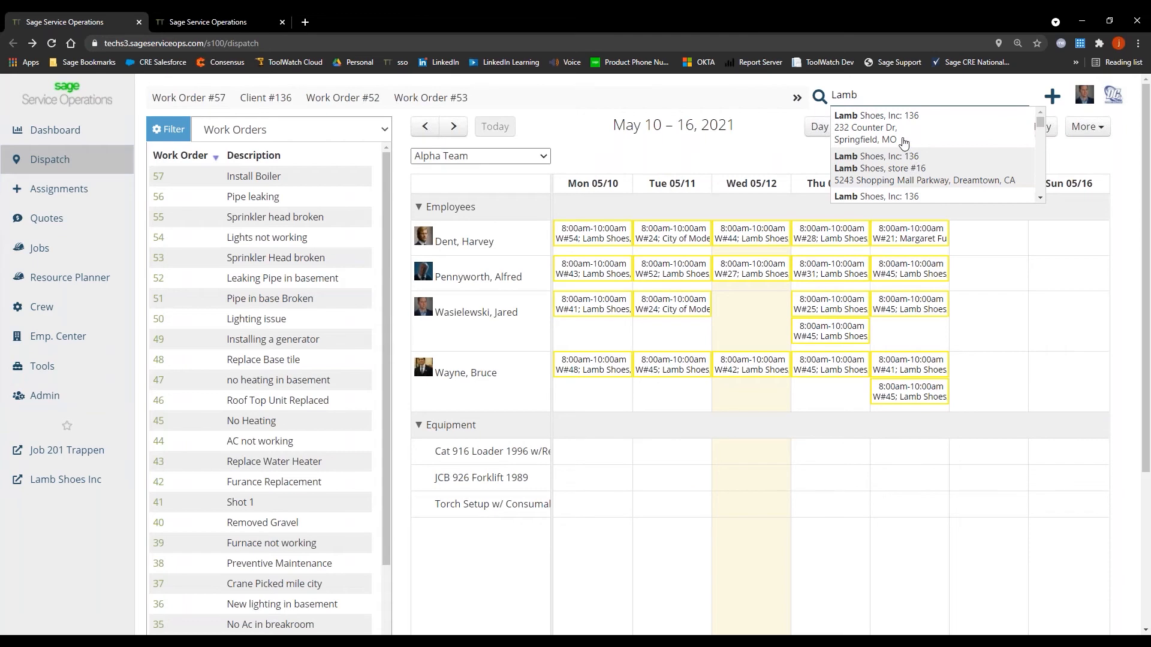
pyautogui.click(905, 139)
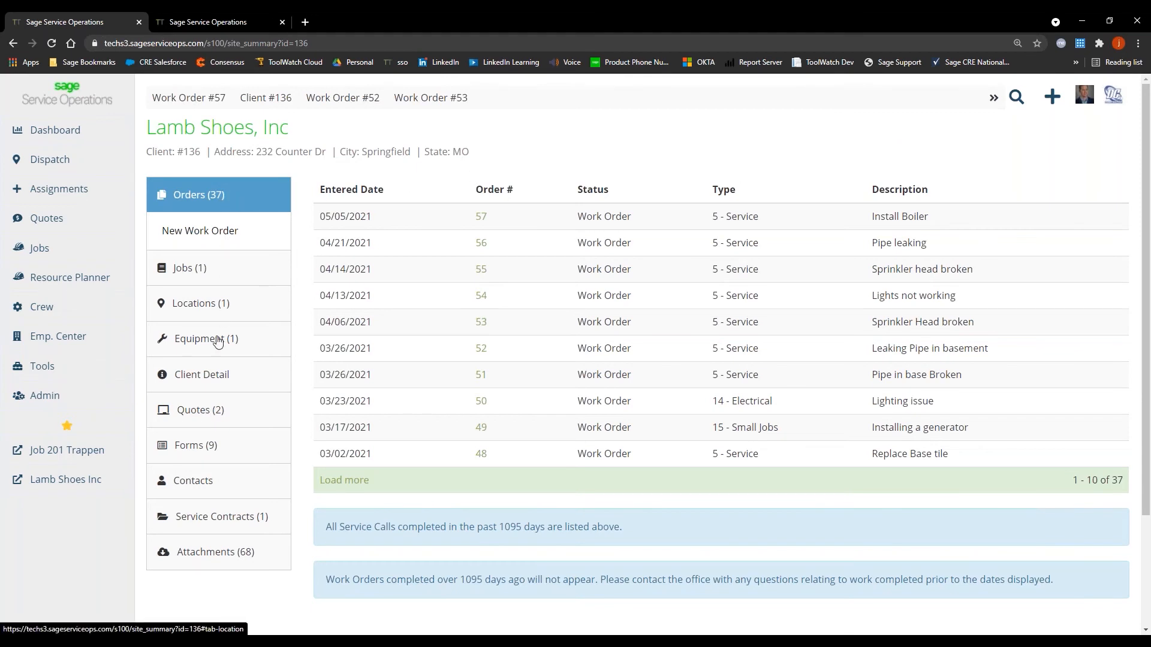
# - Examine the details and service history of the client's heat pump, then return to the client record
pyautogui.click(211, 354)
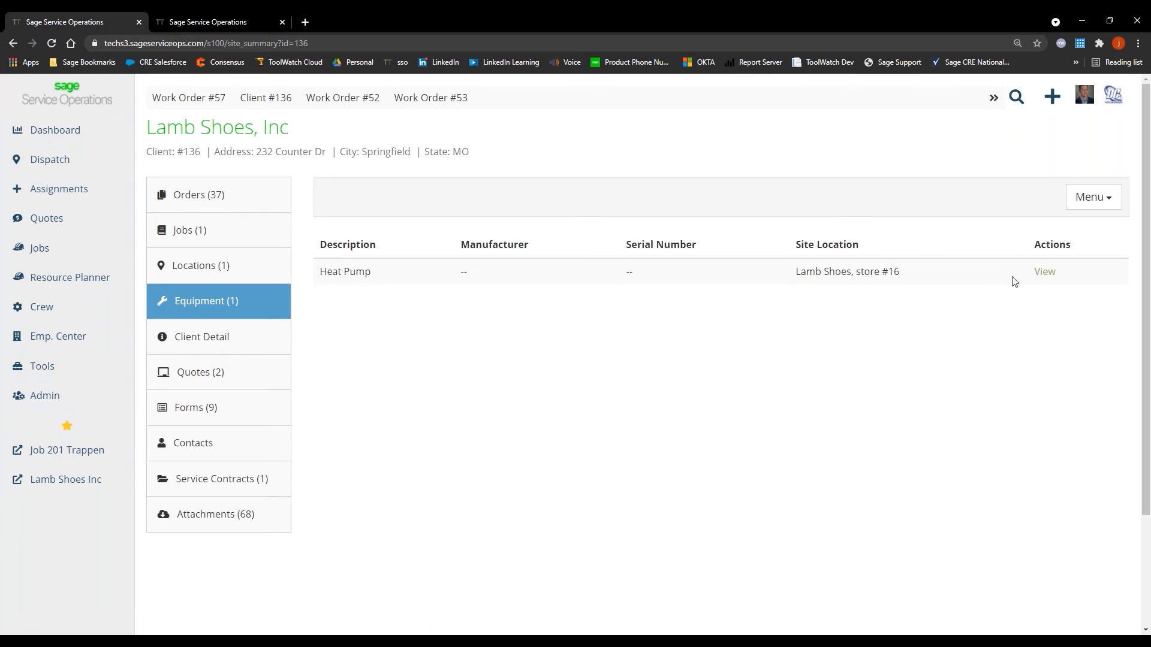
pyautogui.click(1045, 273)
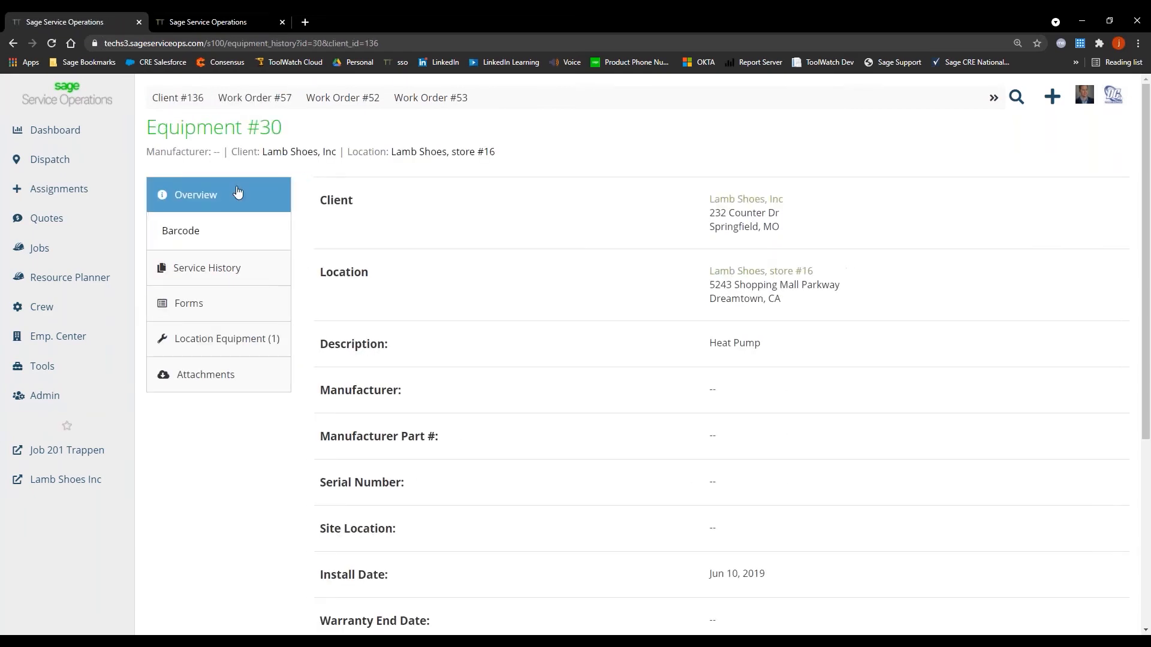
pyautogui.click(232, 272)
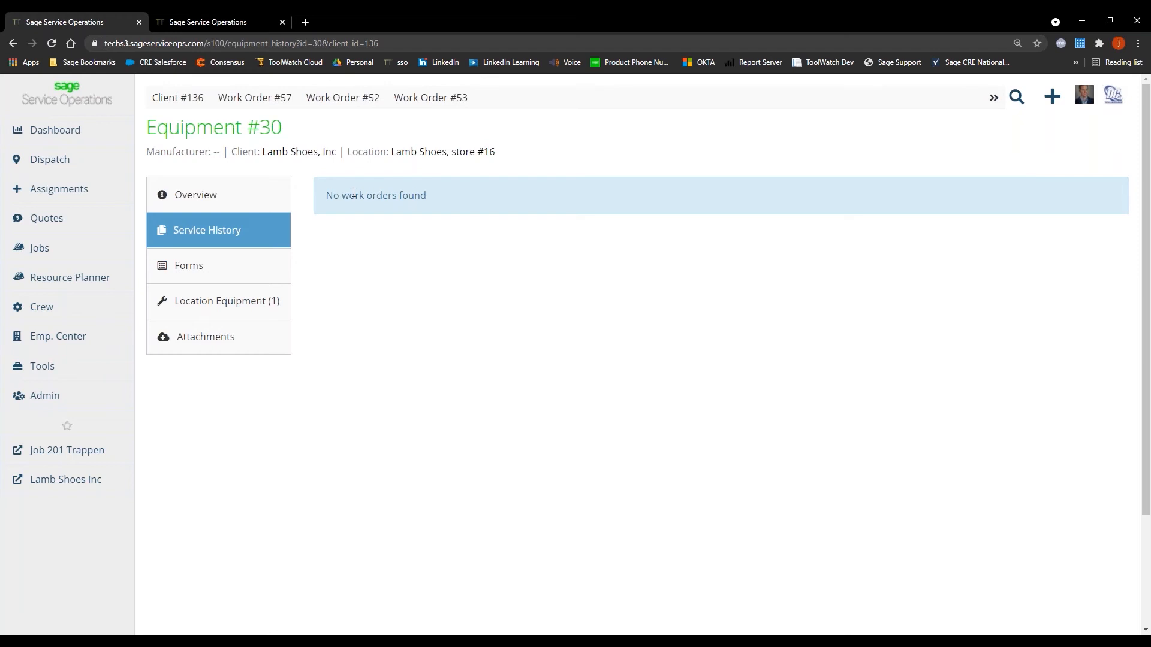
pyautogui.click(16, 43)
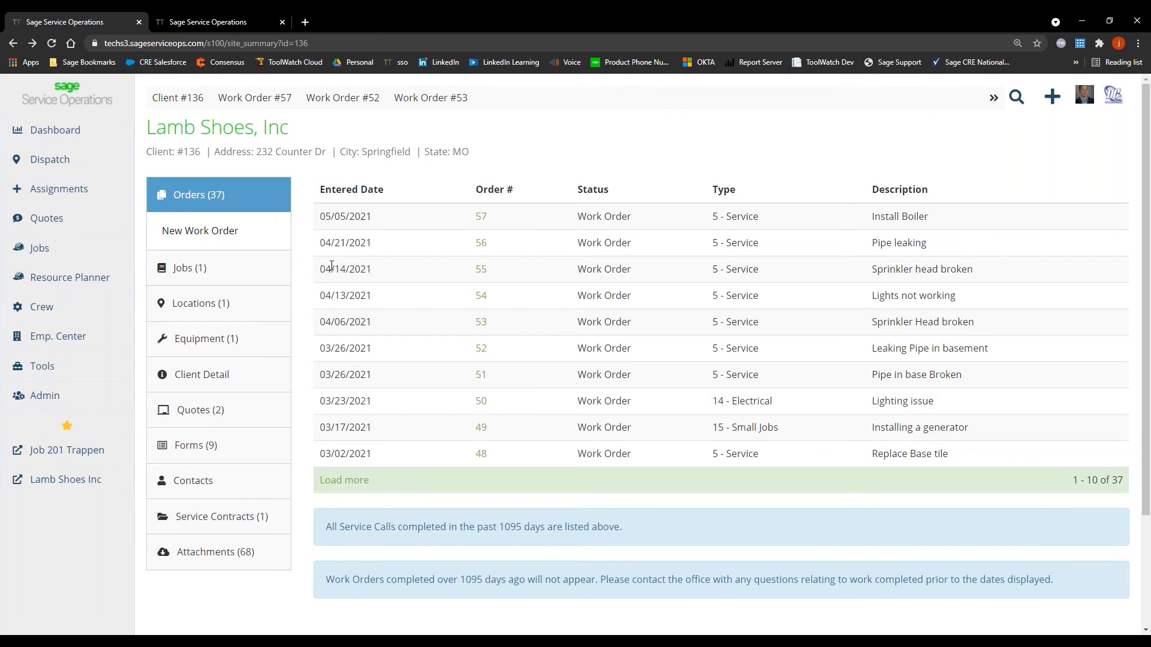
# - Check the client's quotes and start a new work order from the client's orders
pyautogui.click(211, 416)
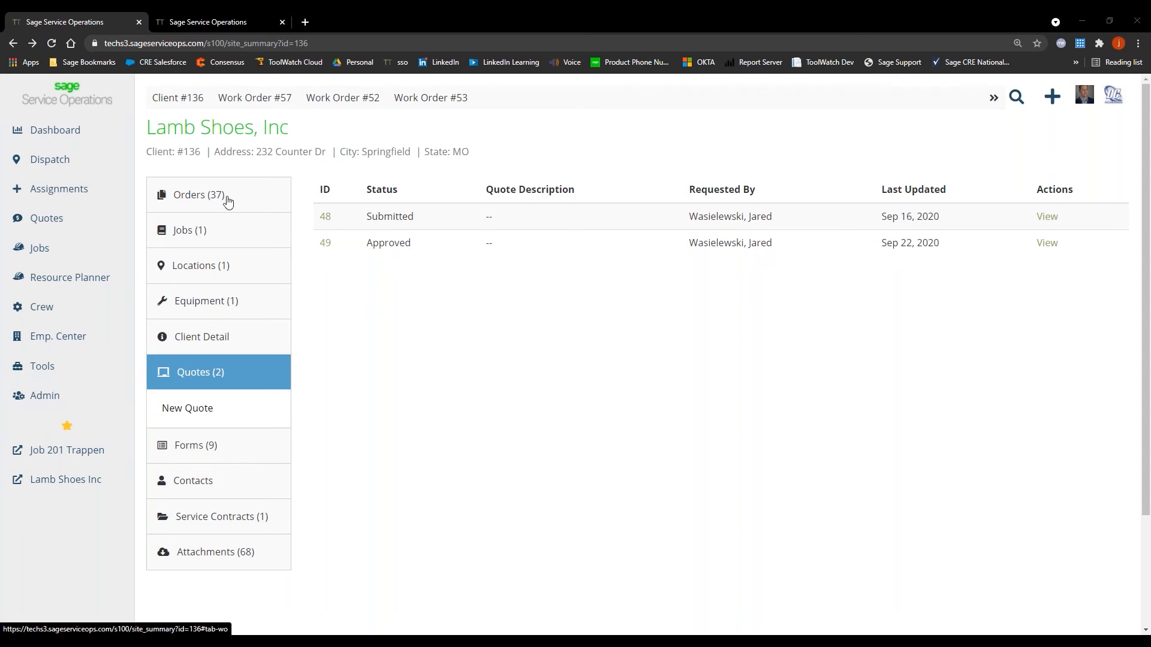
pyautogui.click(189, 206)
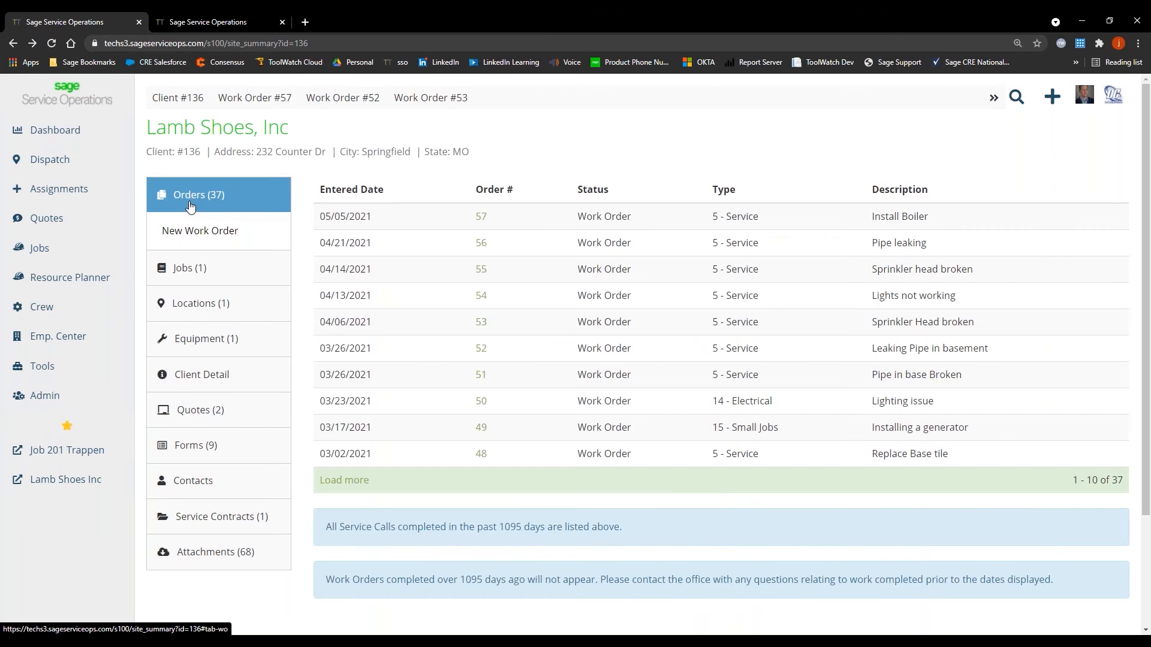
pyautogui.click(225, 237)
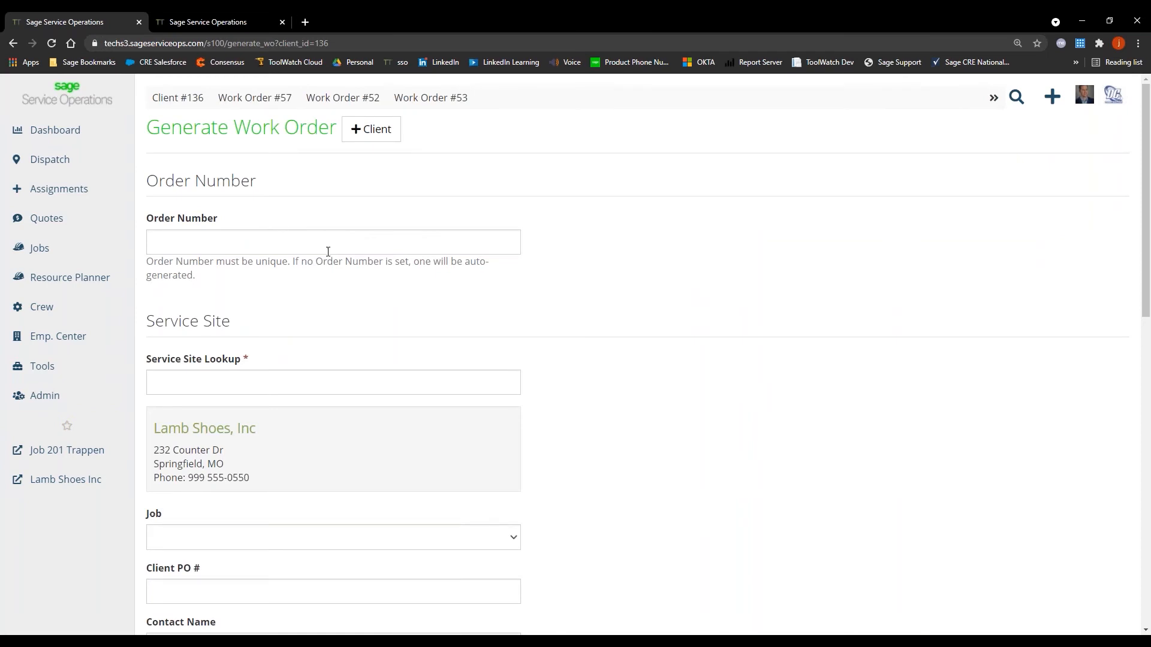
pyautogui.scroll(-1, 317, 248)
pyautogui.scroll(1, 350, 257)
# - Review the new work order's service site details and the available type and assignee options, keeping the defaults
pyautogui.click(1051, 96)
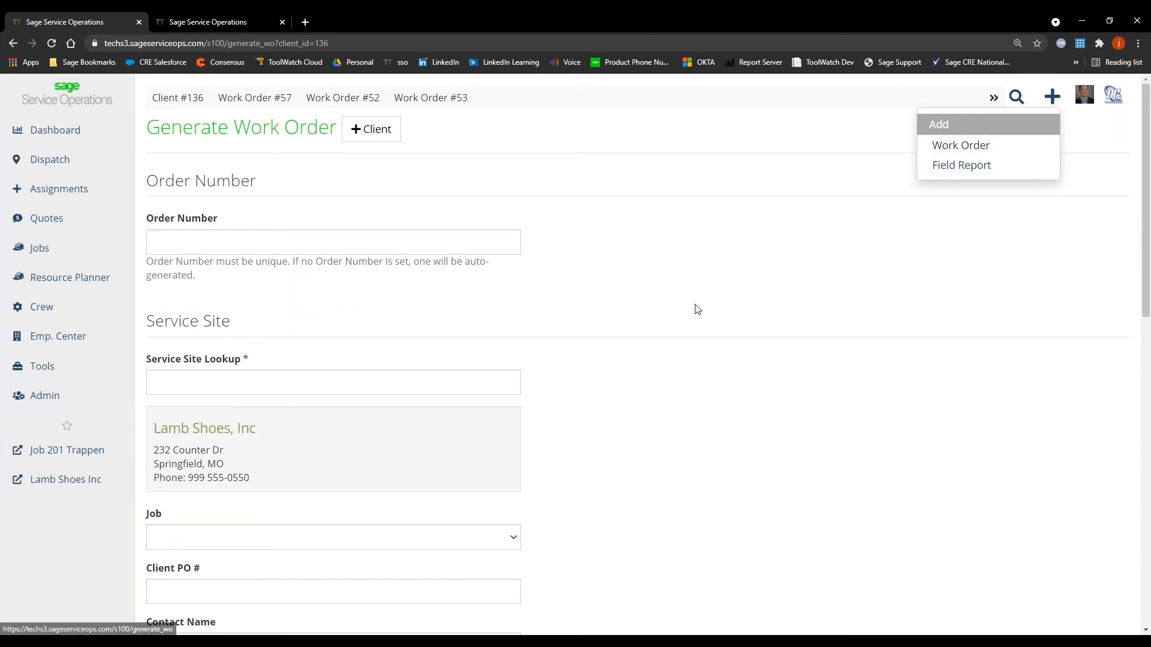
pyautogui.scroll(-3, 663, 303)
pyautogui.moveTo(257, 299); pyautogui.dragTo(154, 248)
pyautogui.click(586, 321)
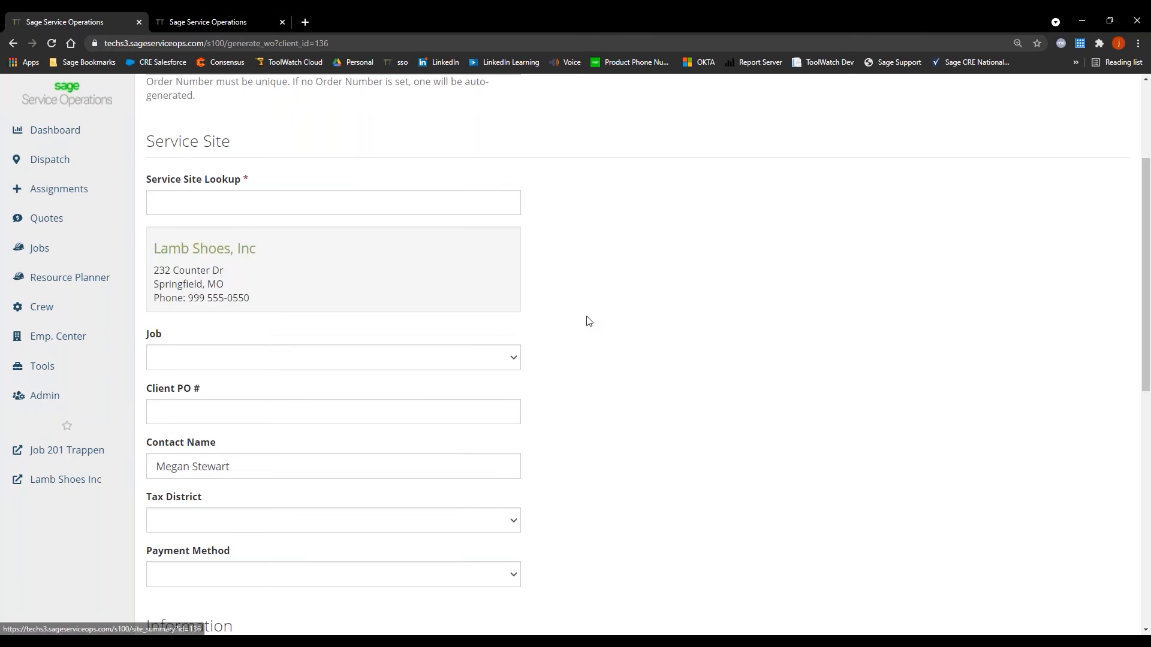
pyautogui.scroll(-8, 586, 318)
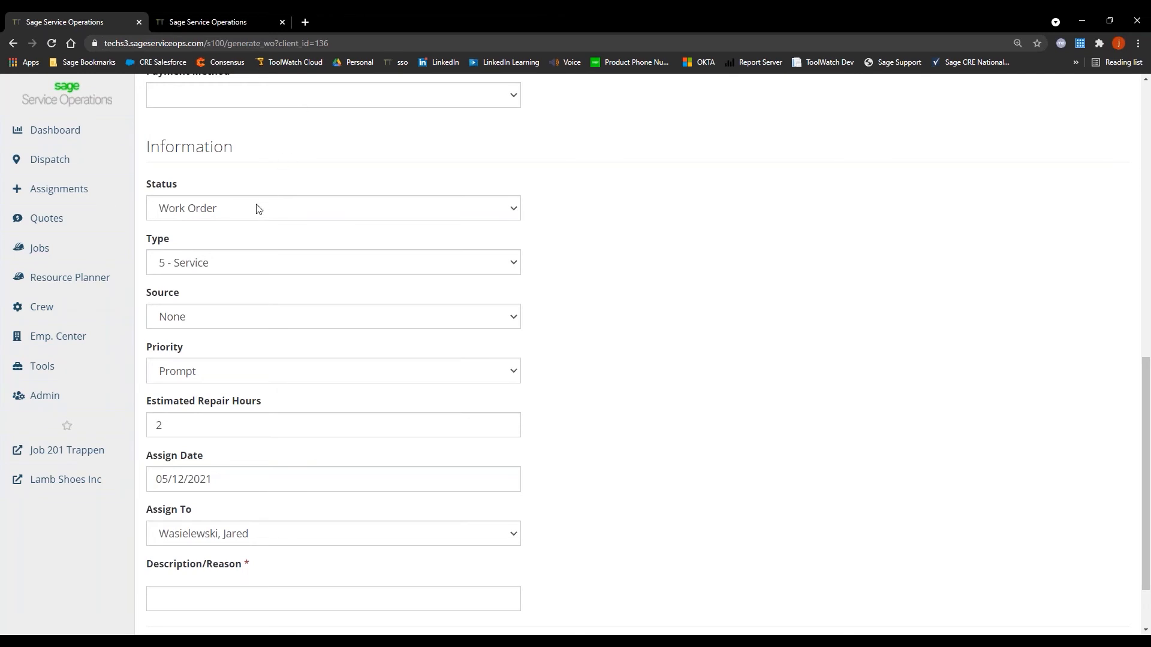
pyautogui.click(249, 269)
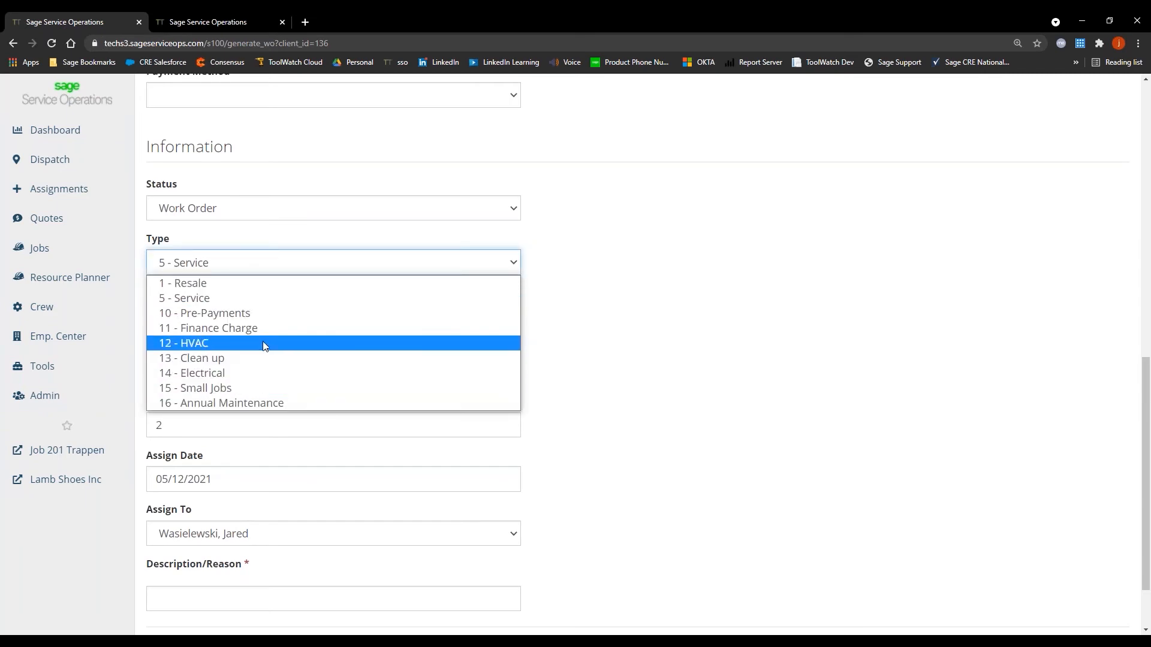
pyautogui.click(563, 354)
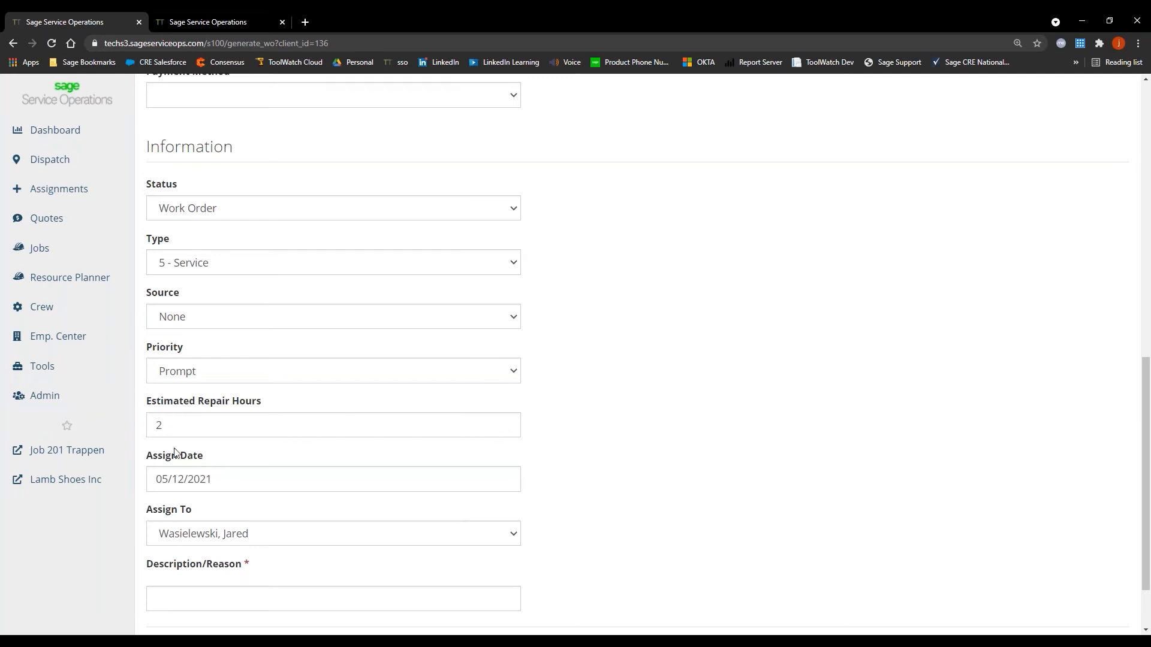
pyautogui.click(258, 535)
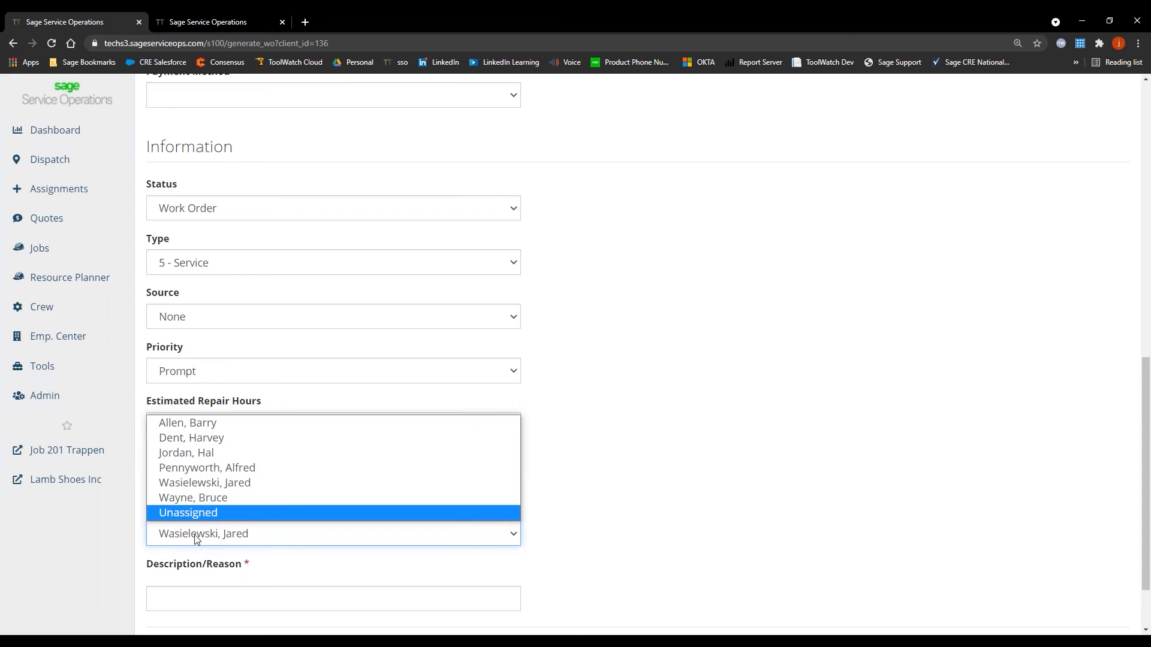
pyautogui.click(126, 571)
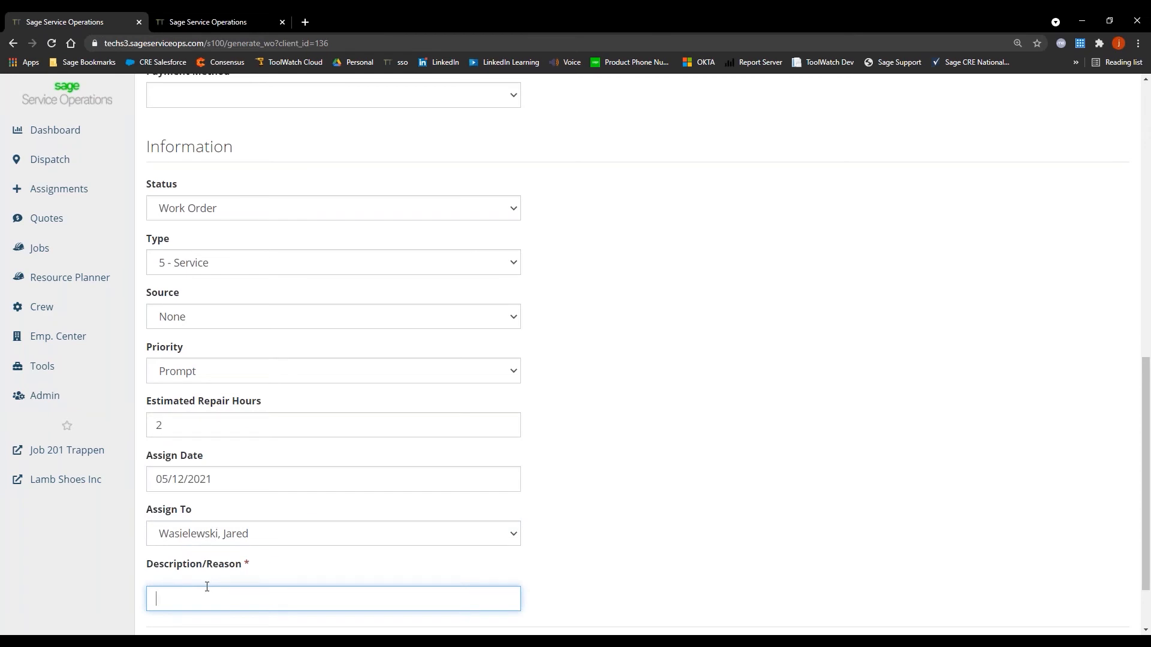
# - Enter "AC unit, not working" as the work order's description and submit the order
pyautogui.write('AC unit, not working')
pyautogui.scroll(-2, 342, 519)
pyautogui.click(247, 576)
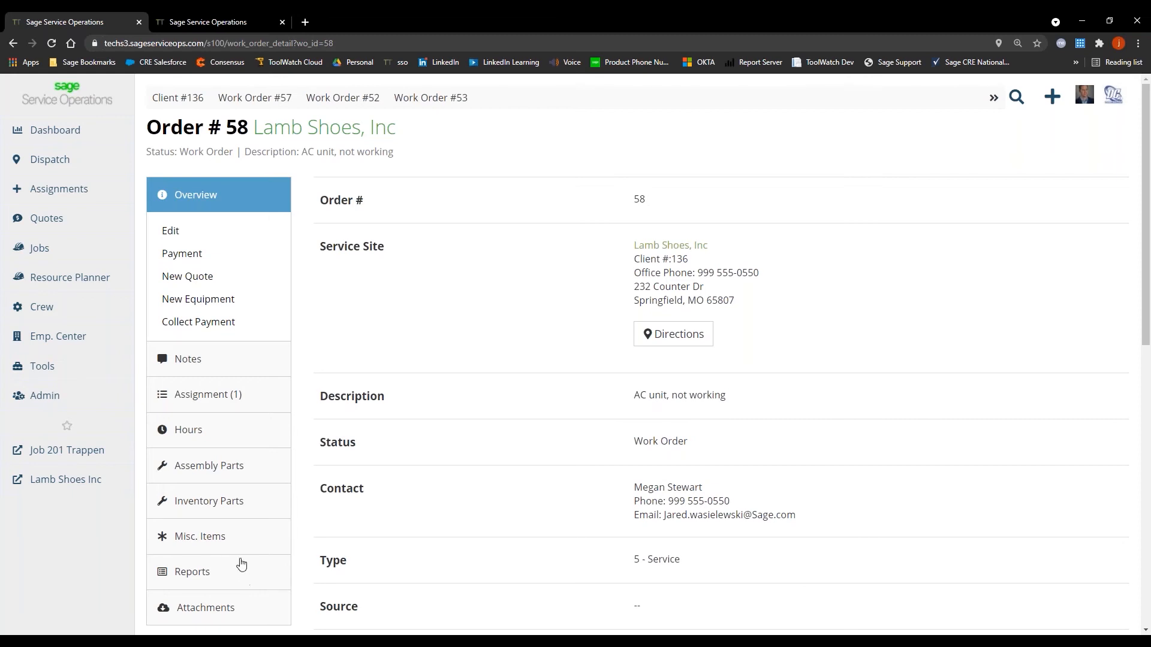
# - Add the Safety Review content to the work order's internal yellow note and submit the notes
pyautogui.click(187, 368)
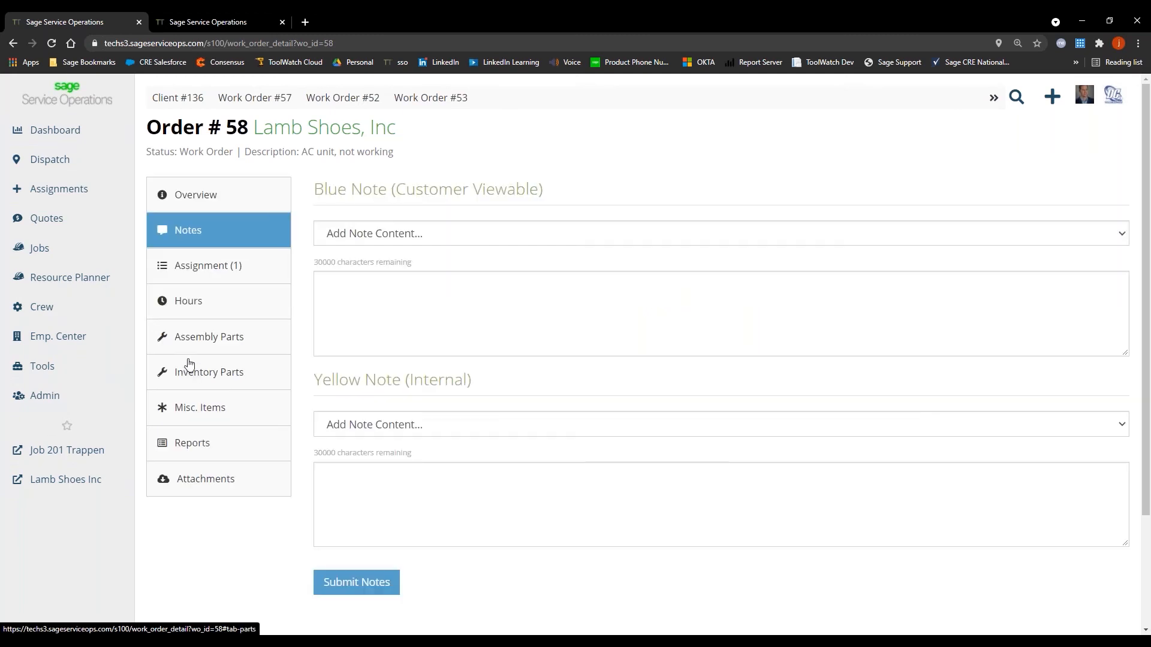
pyautogui.click(404, 486)
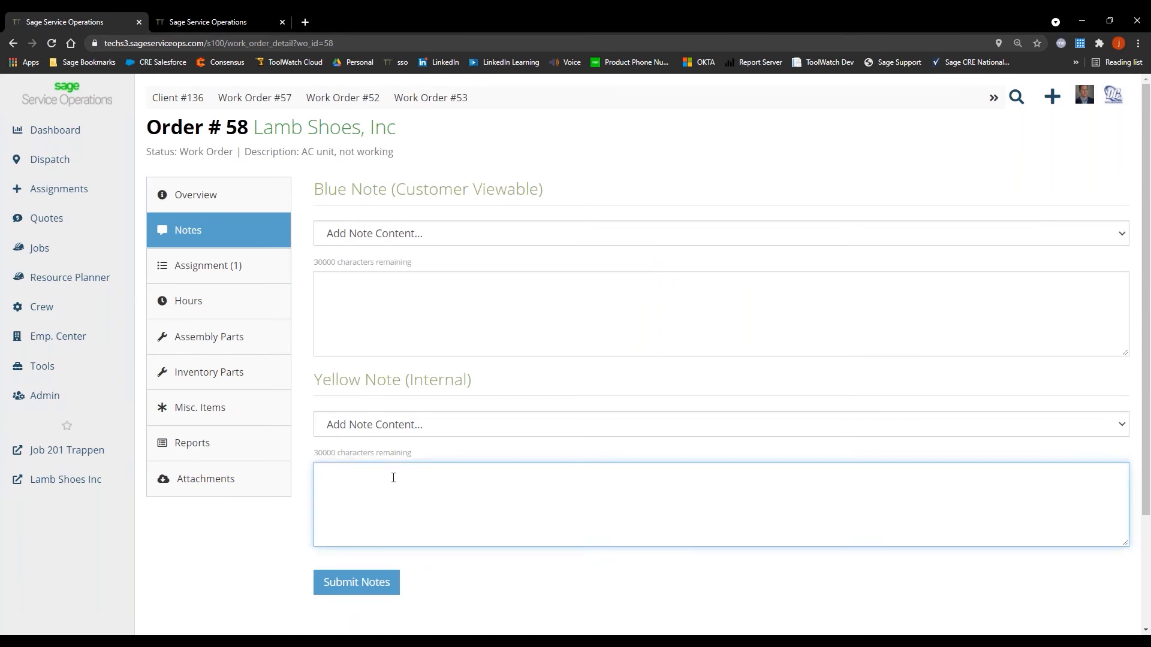
pyautogui.click(392, 426)
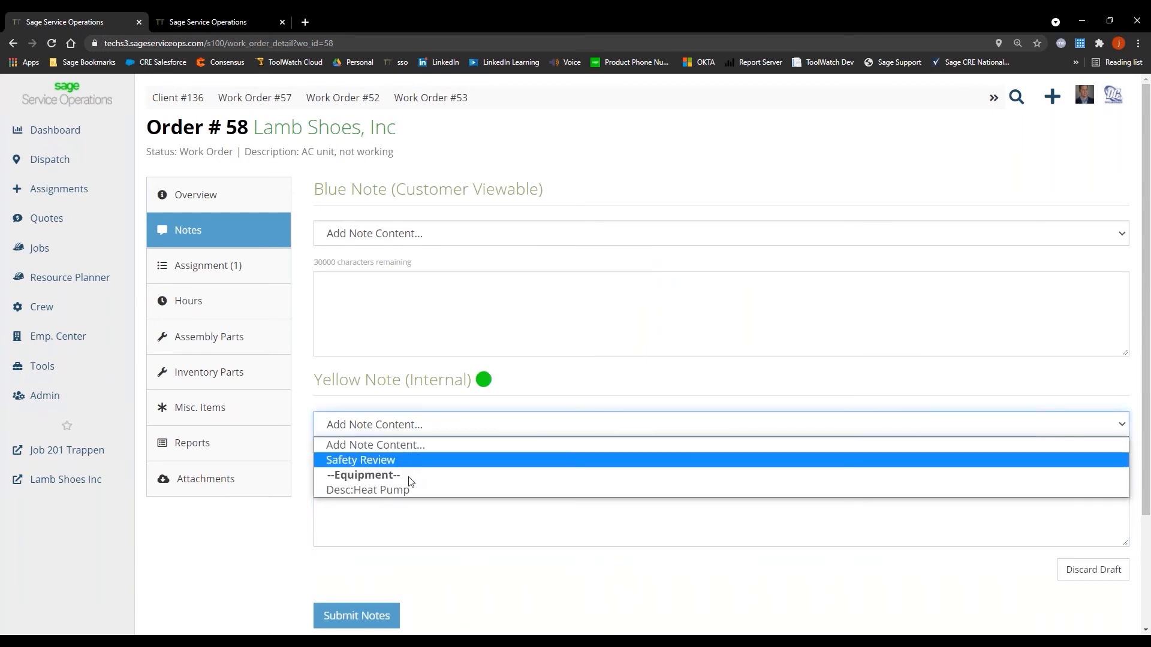
pyautogui.click(395, 461)
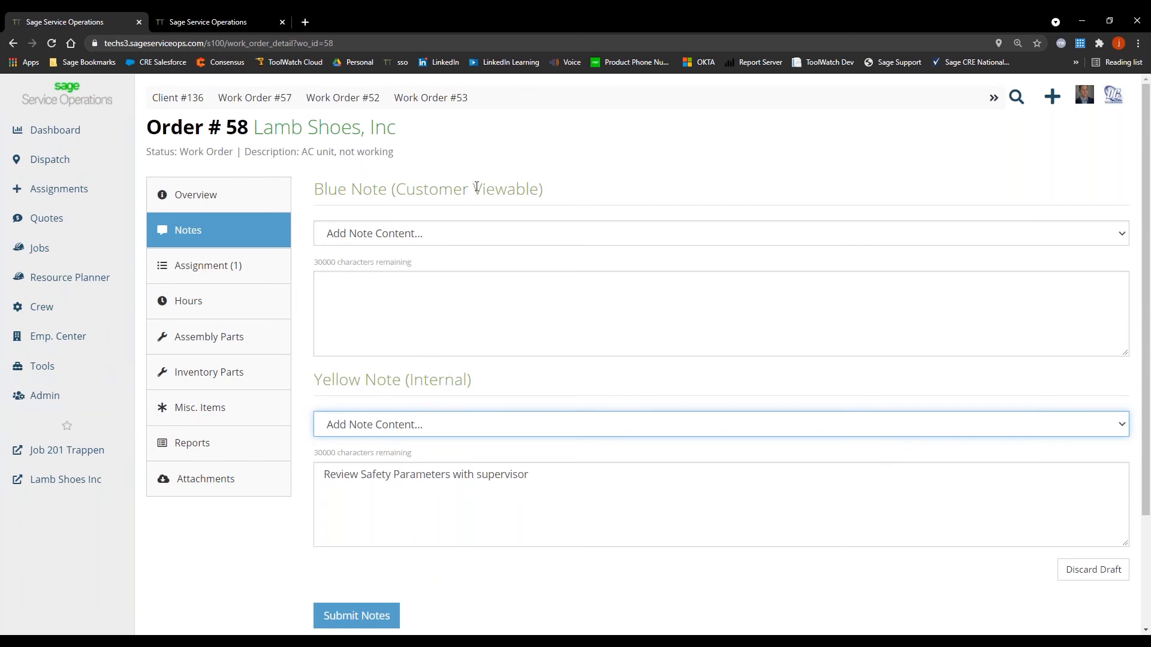
pyautogui.click(332, 614)
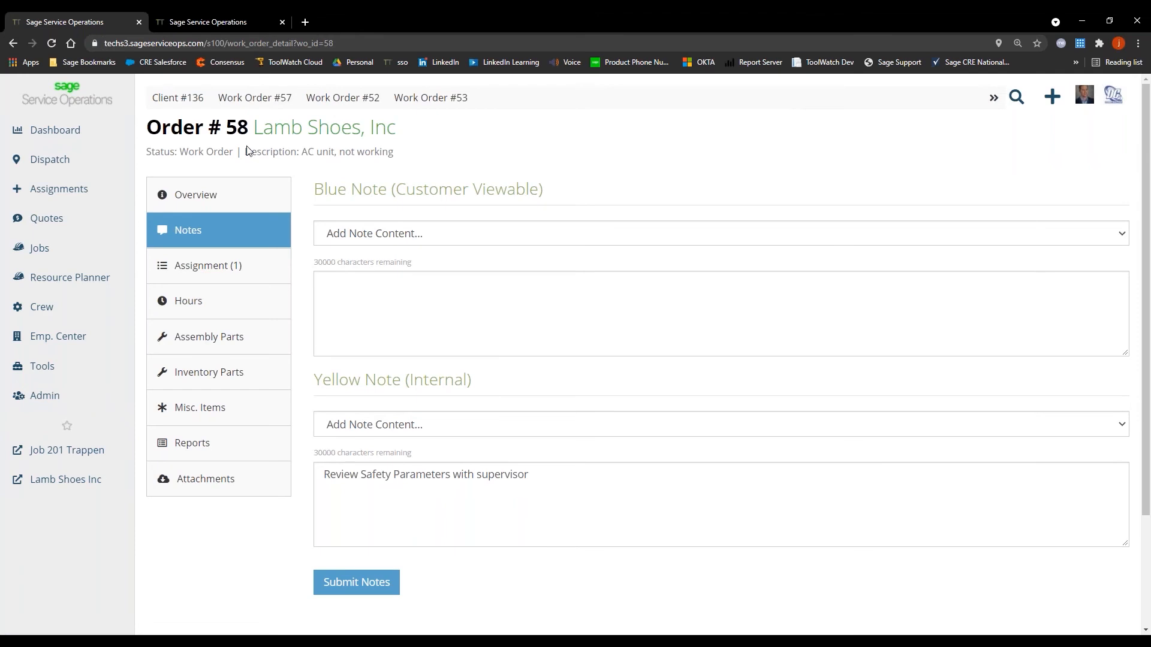
# - Reload the technician's assignments in the second browser tab and show them in the iPad preview with the side menu collapsed
pyautogui.click(242, 27)
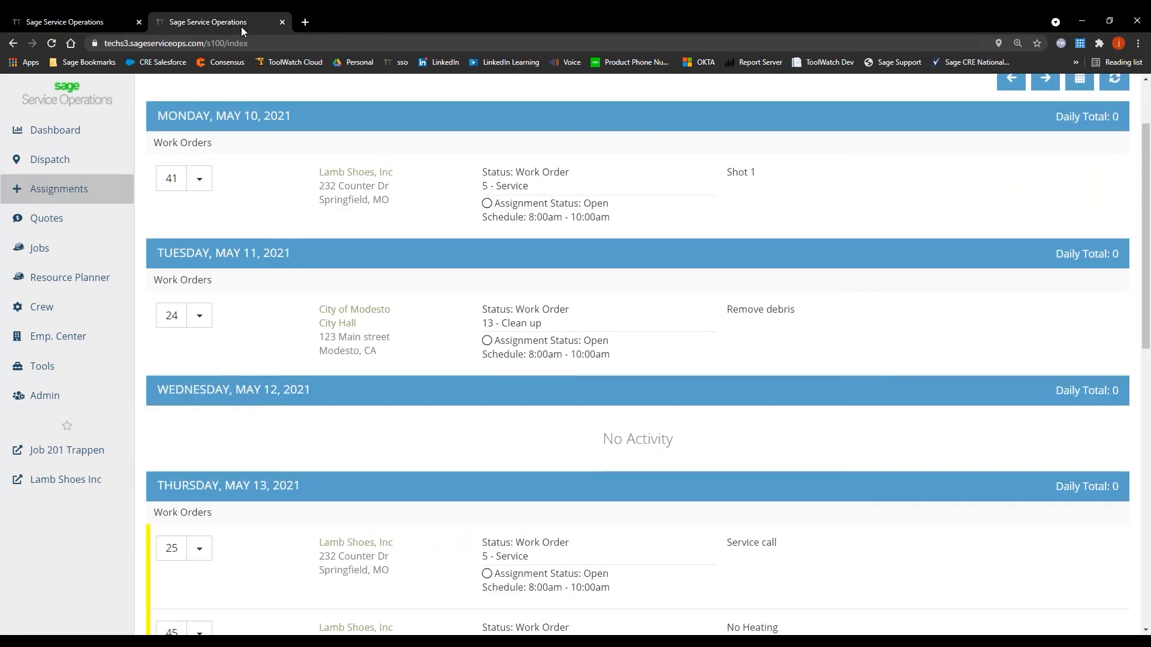
pyautogui.click(52, 43)
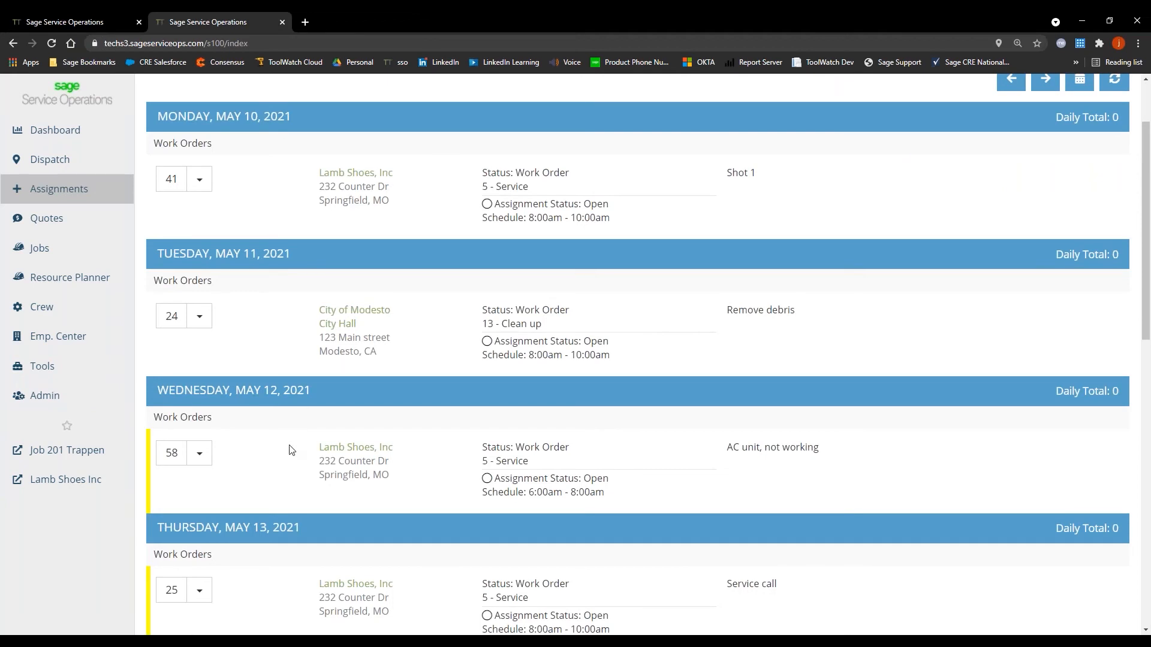
pyautogui.rightClick(334, 425)
pyautogui.click(386, 597)
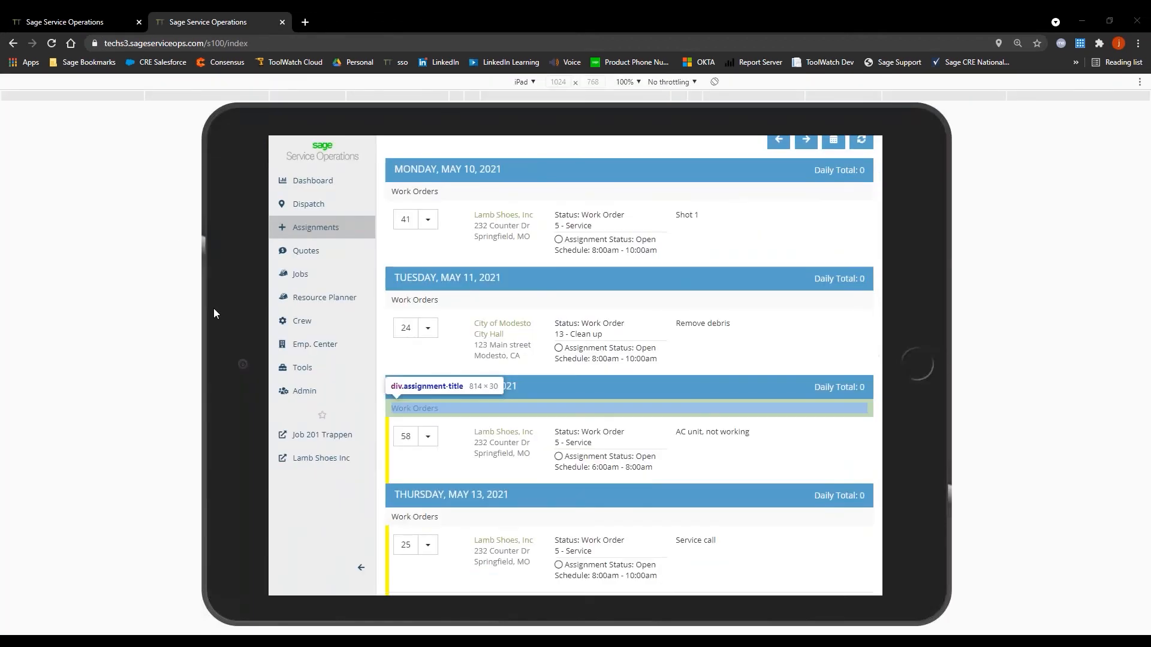
pyautogui.click(361, 568)
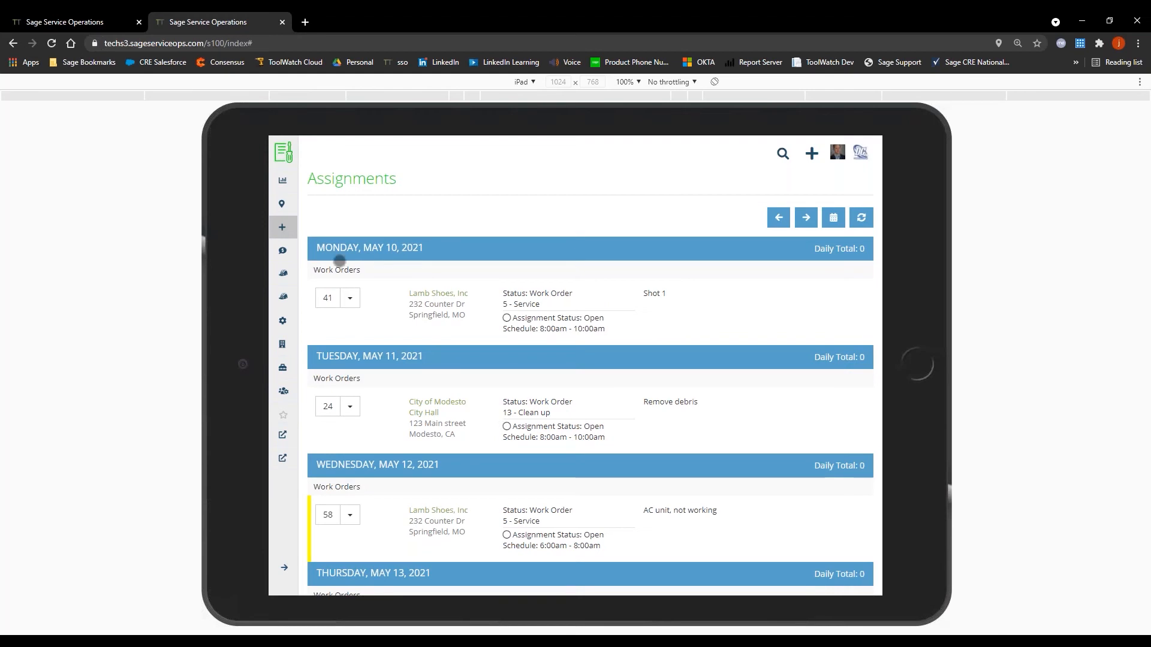
# - Collapse the Monday and Tuesday assignments, and limit the list to Wednesday, May 12, 2021
pyautogui.click(336, 256)
pyautogui.click(370, 272)
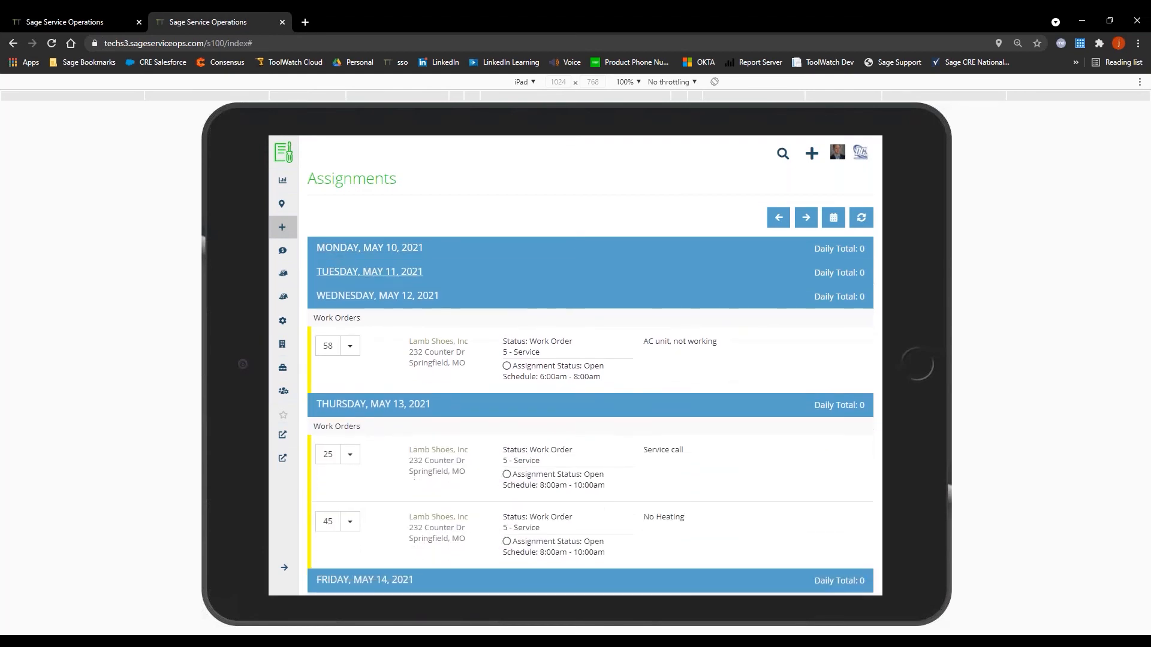
pyautogui.click(841, 215)
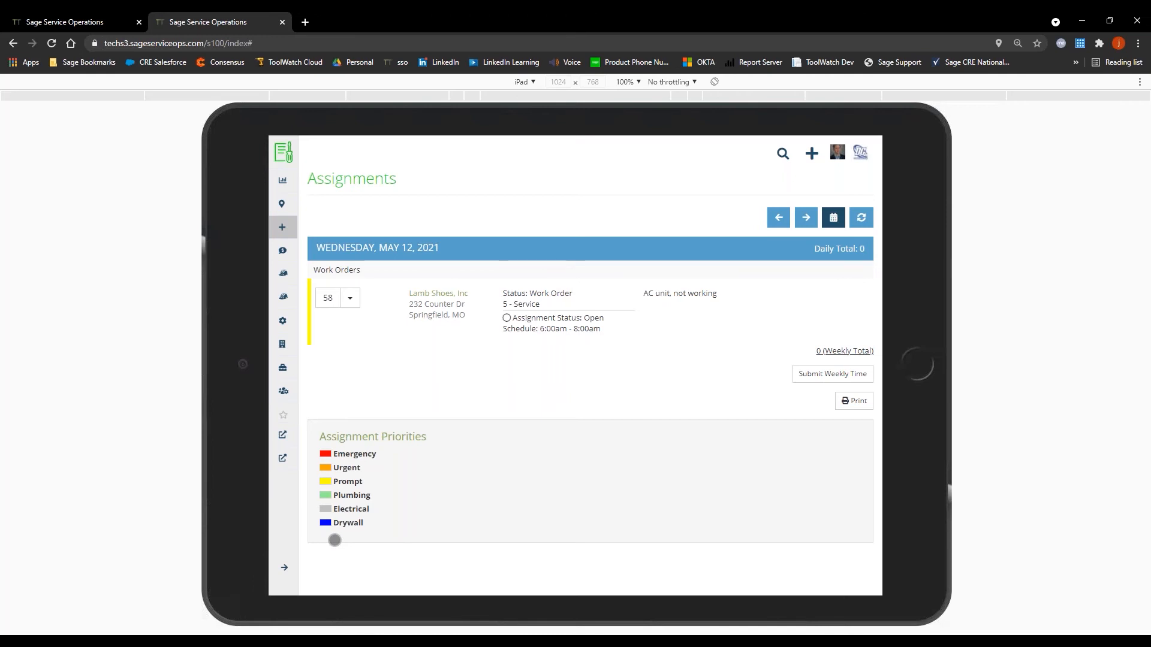
# - Open the AC unit work order from the assignments, check its notes and start travel for the assigned technician
pyautogui.click(328, 298)
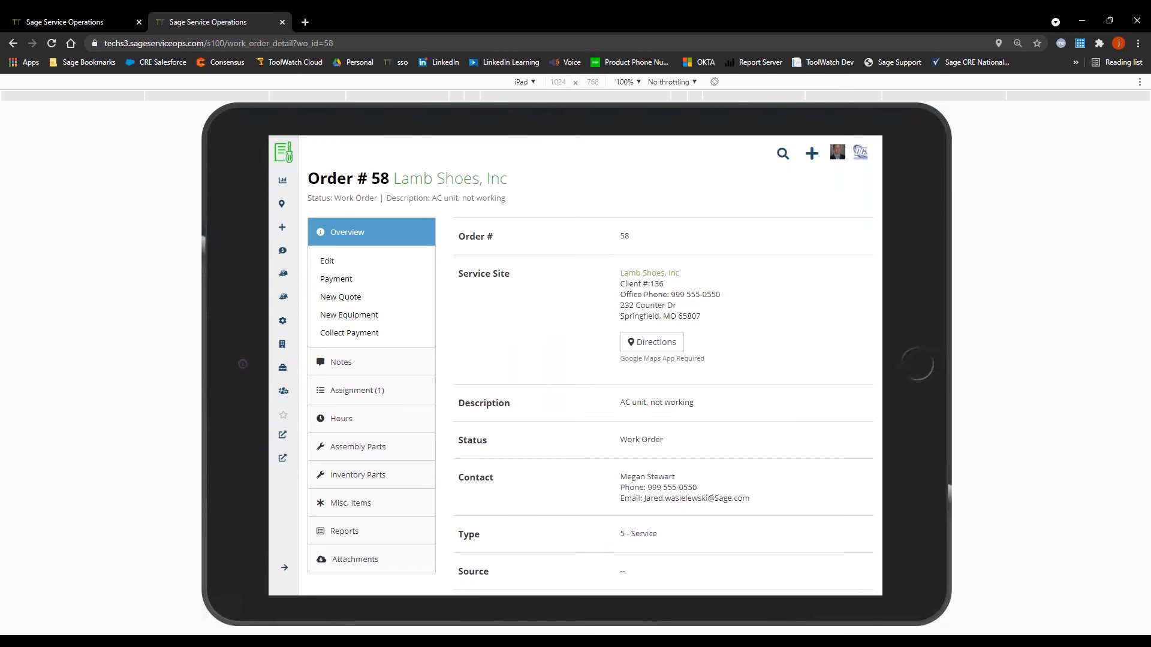
pyautogui.click(341, 362)
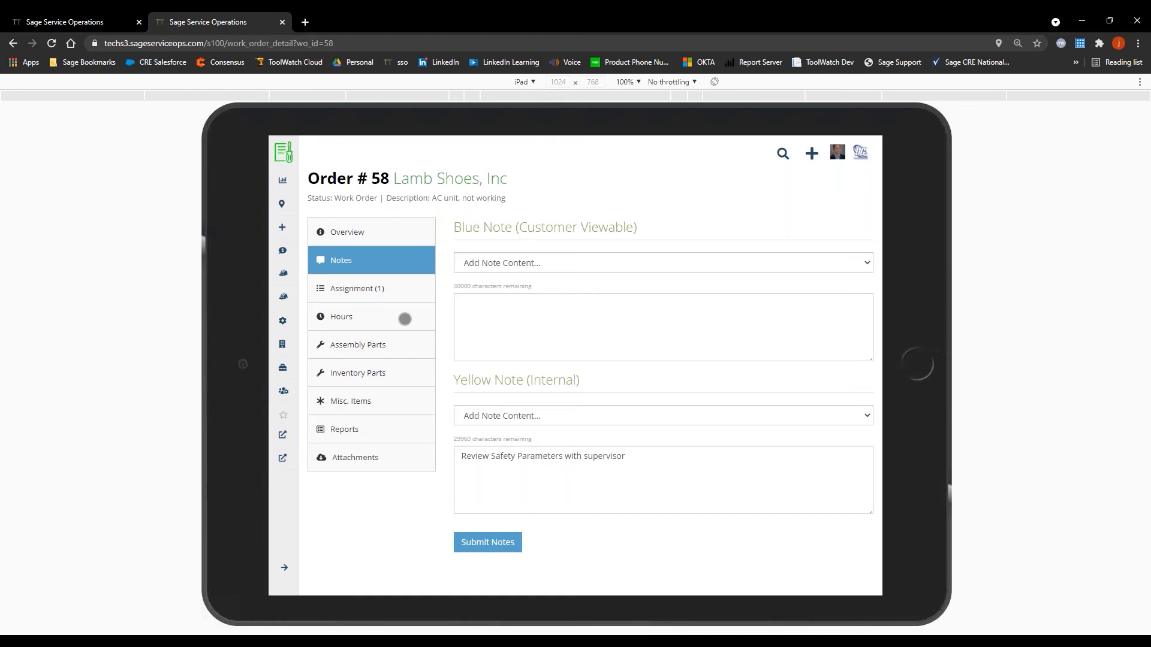
pyautogui.click(401, 289)
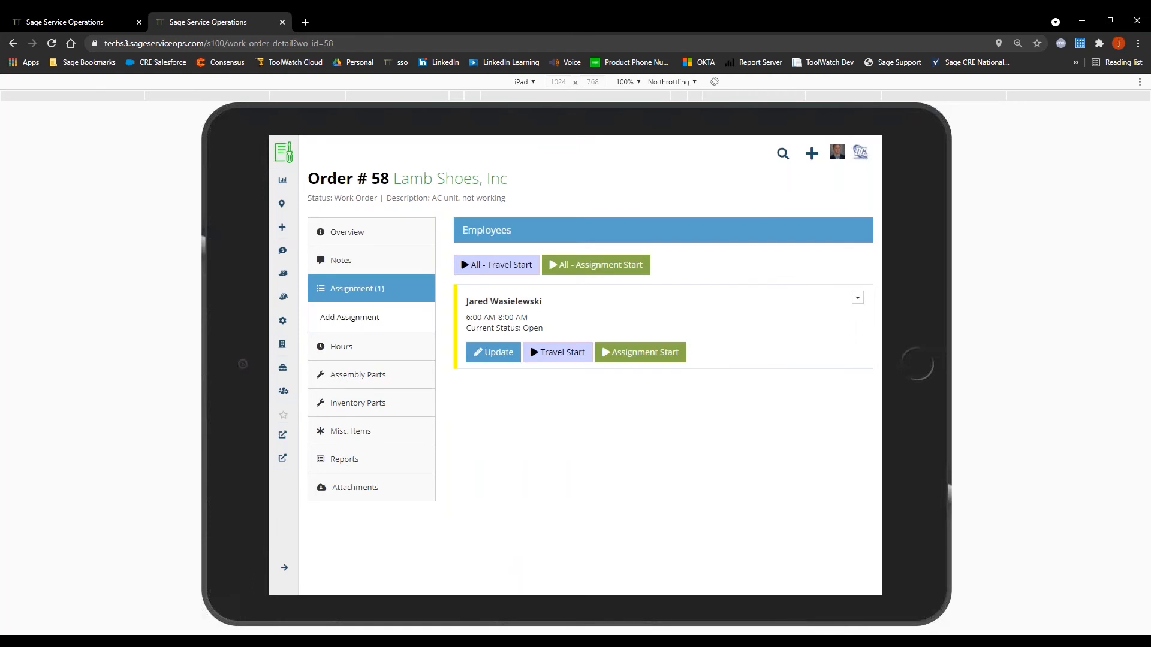
pyautogui.click(563, 353)
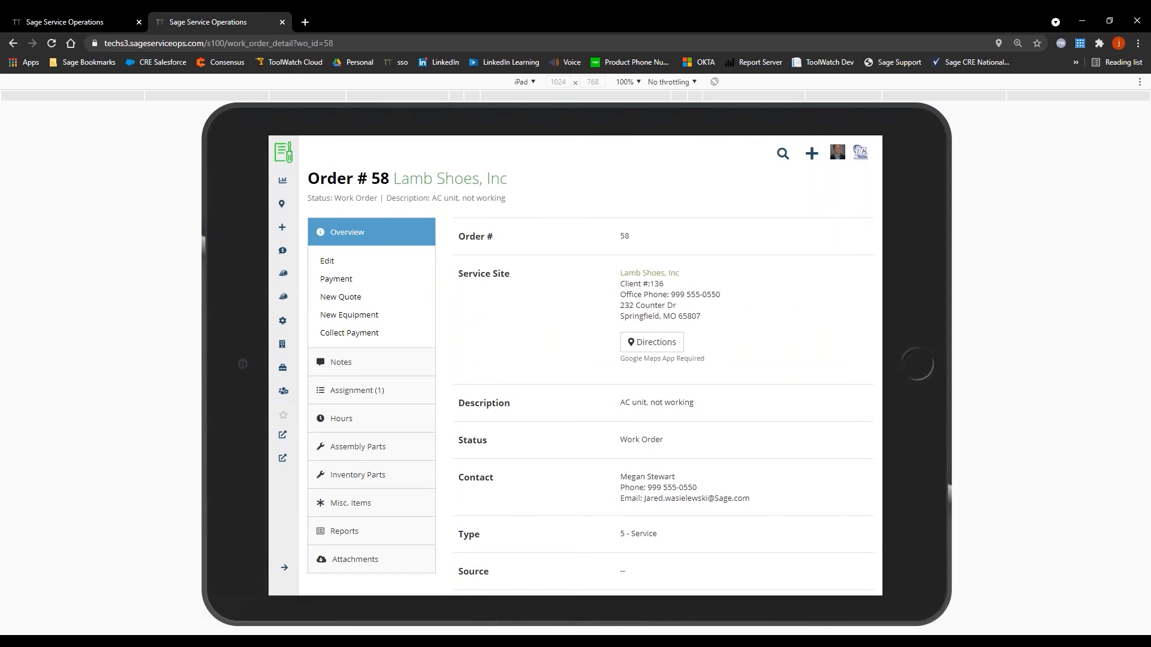
# - Check the work order's travel status on the dispatch board, then return to the technician's tablet view
pyautogui.click(109, 22)
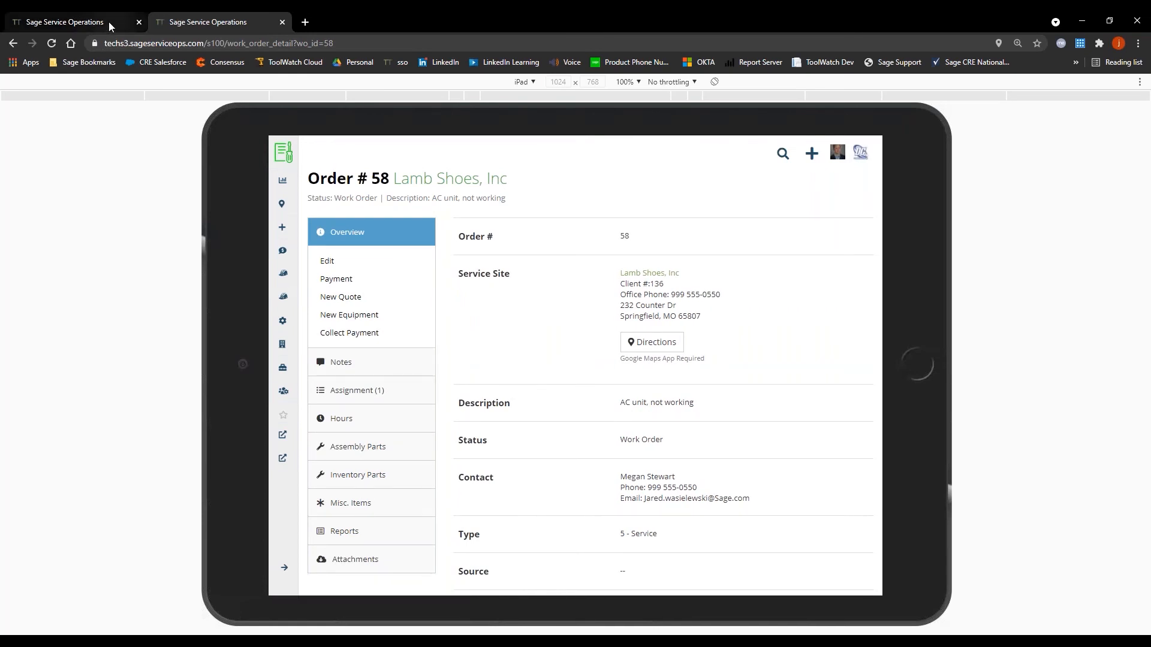
pyautogui.click(174, 162)
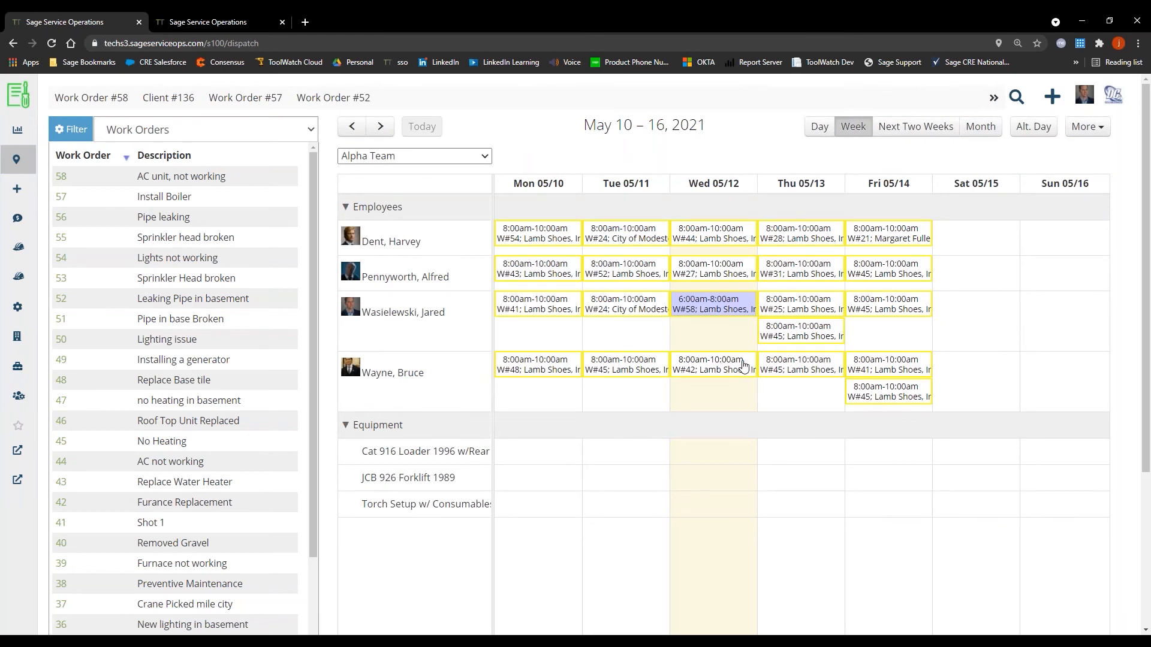
pyautogui.click(215, 24)
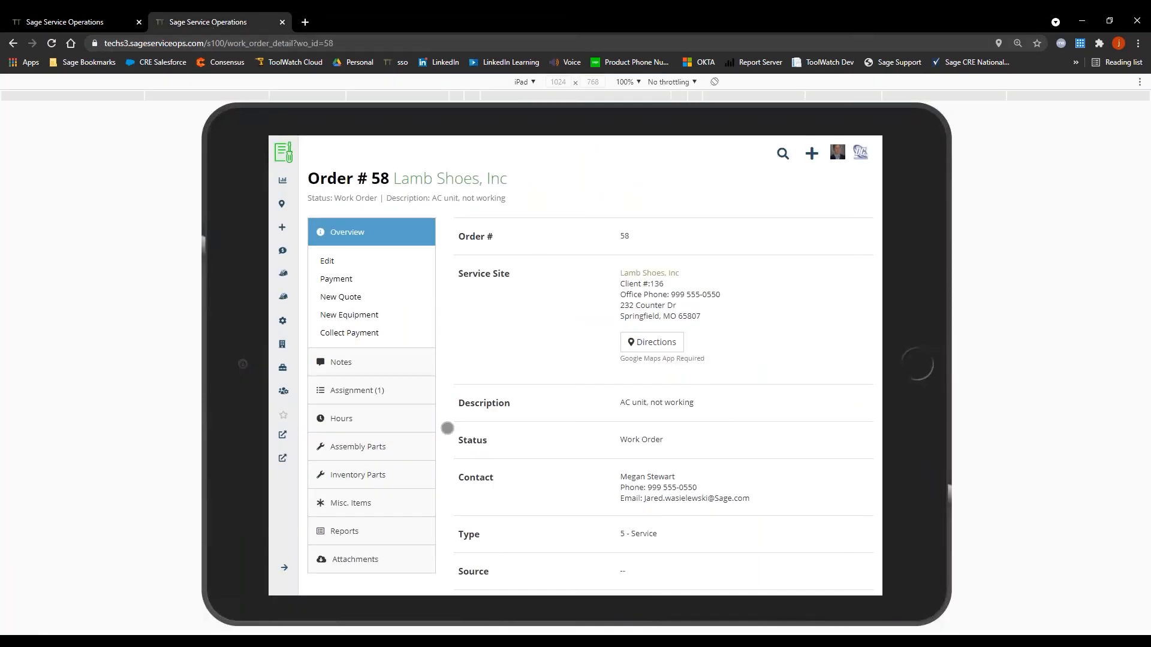
# - Finish the technician's travel and start the assignment, saving the travel time as a Regular payroll entry
pyautogui.click(384, 391)
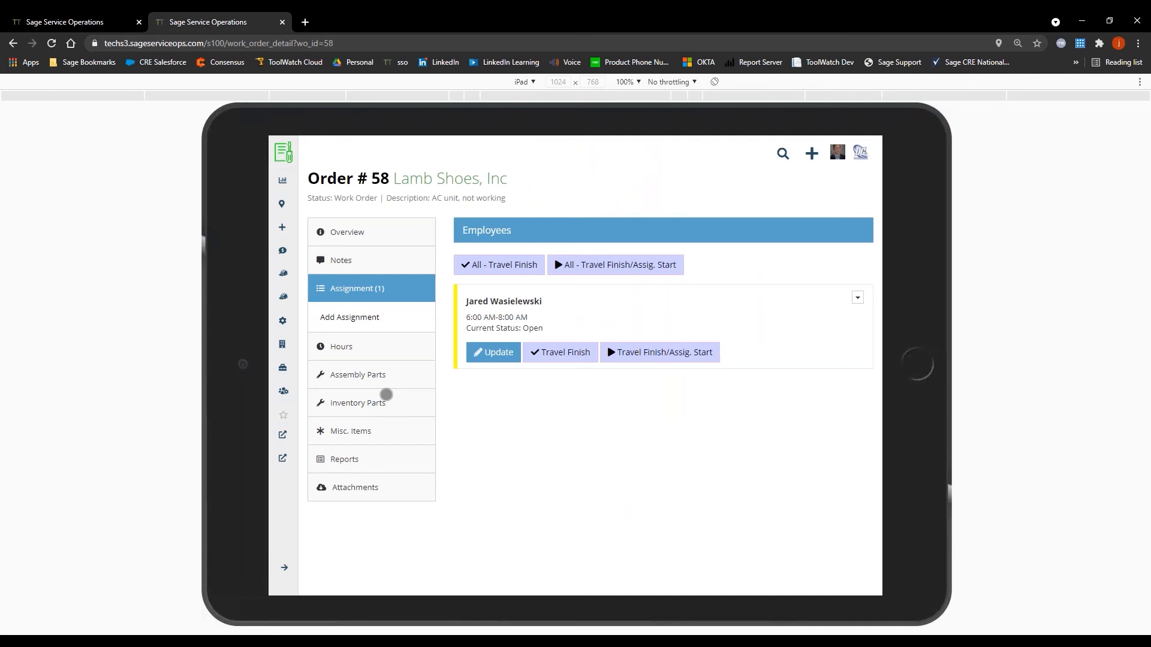
pyautogui.click(659, 352)
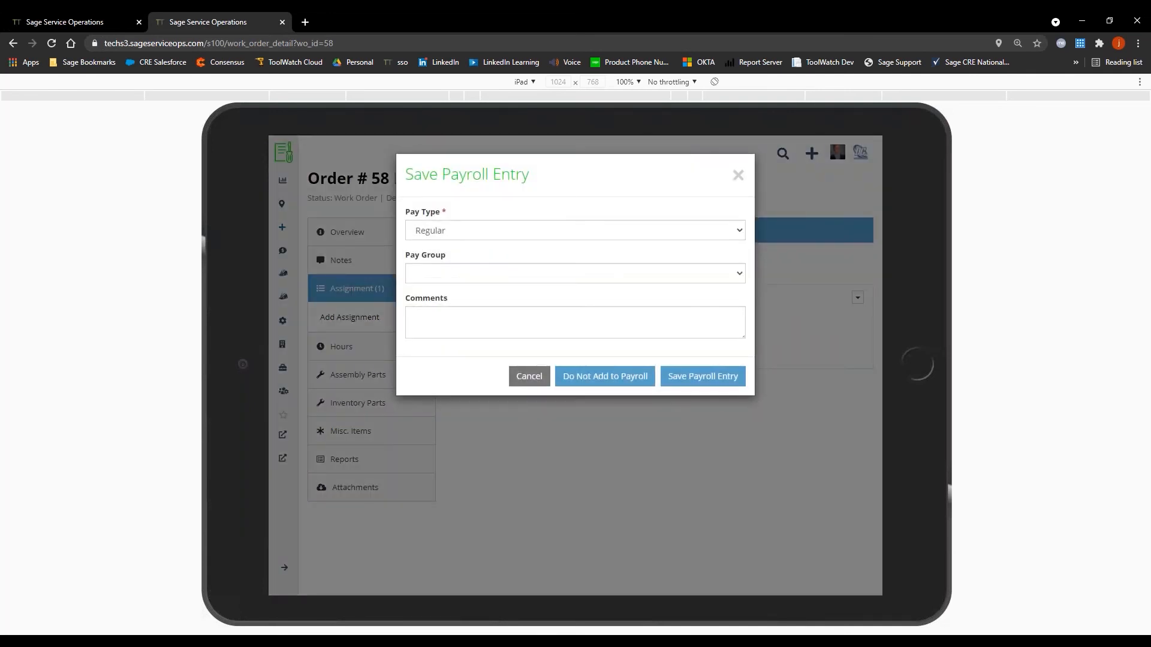
pyautogui.click(702, 376)
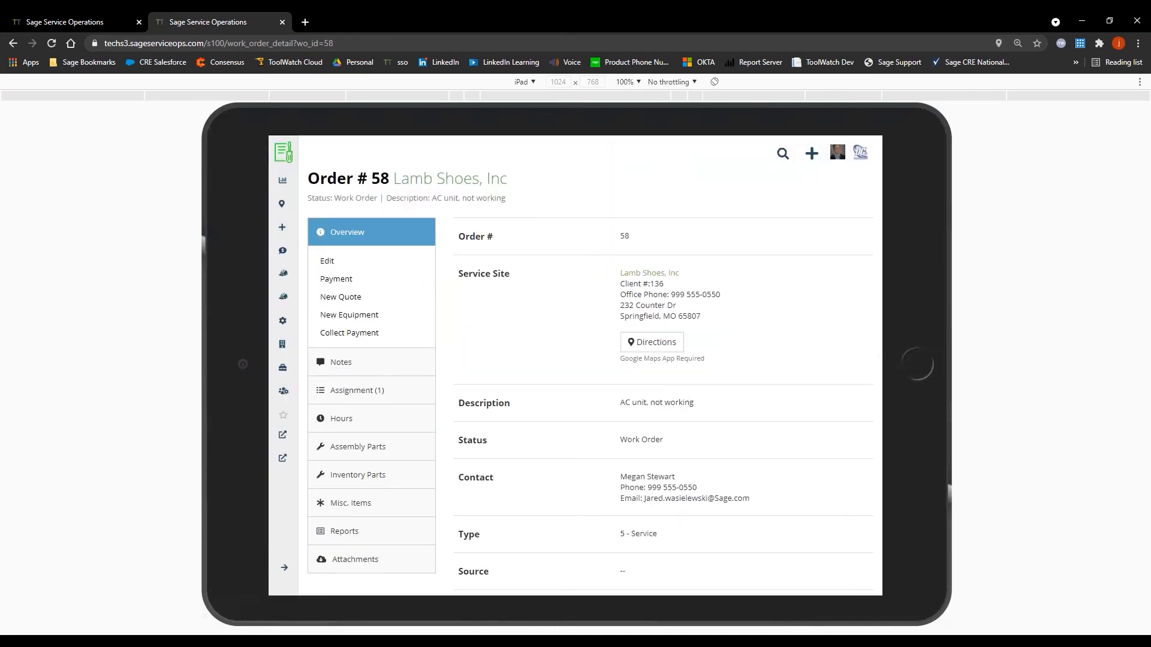
# - Mark the technician's assignment complete and save its payroll entry with the Regular pay type
pyautogui.click(410, 399)
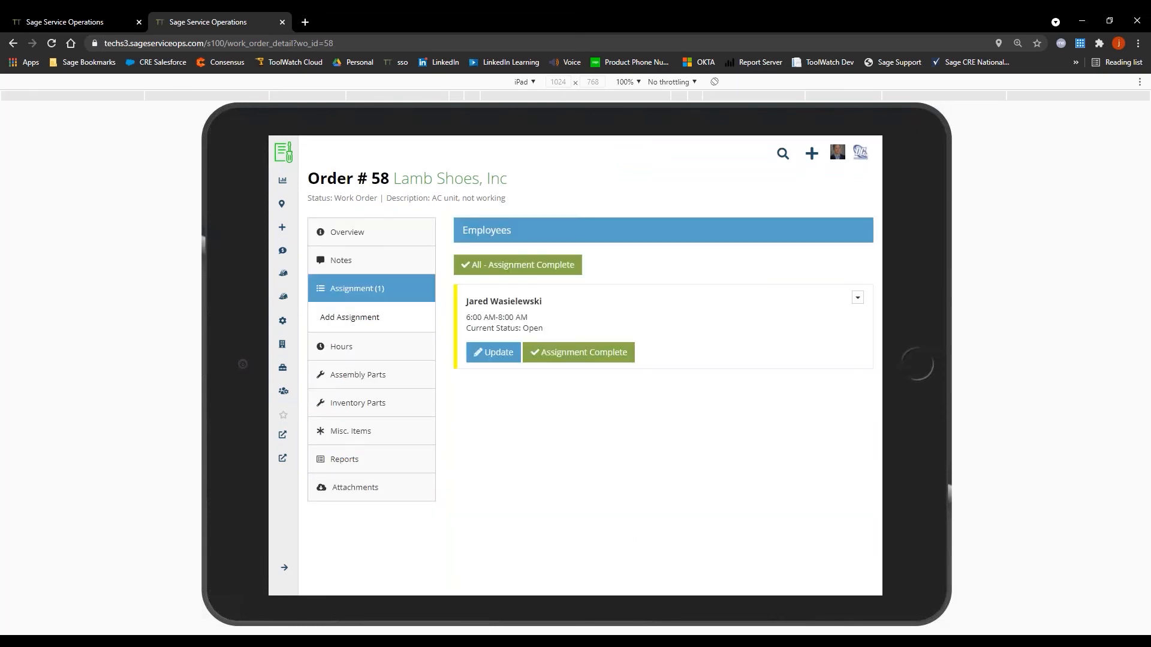
pyautogui.click(579, 353)
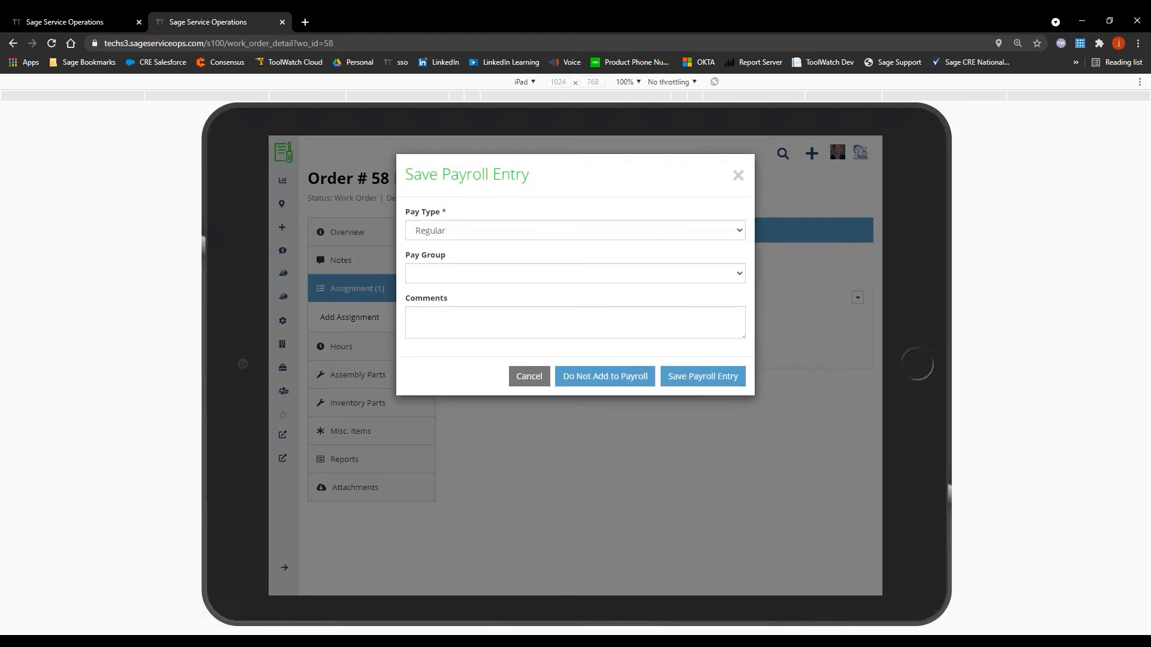
pyautogui.click(691, 378)
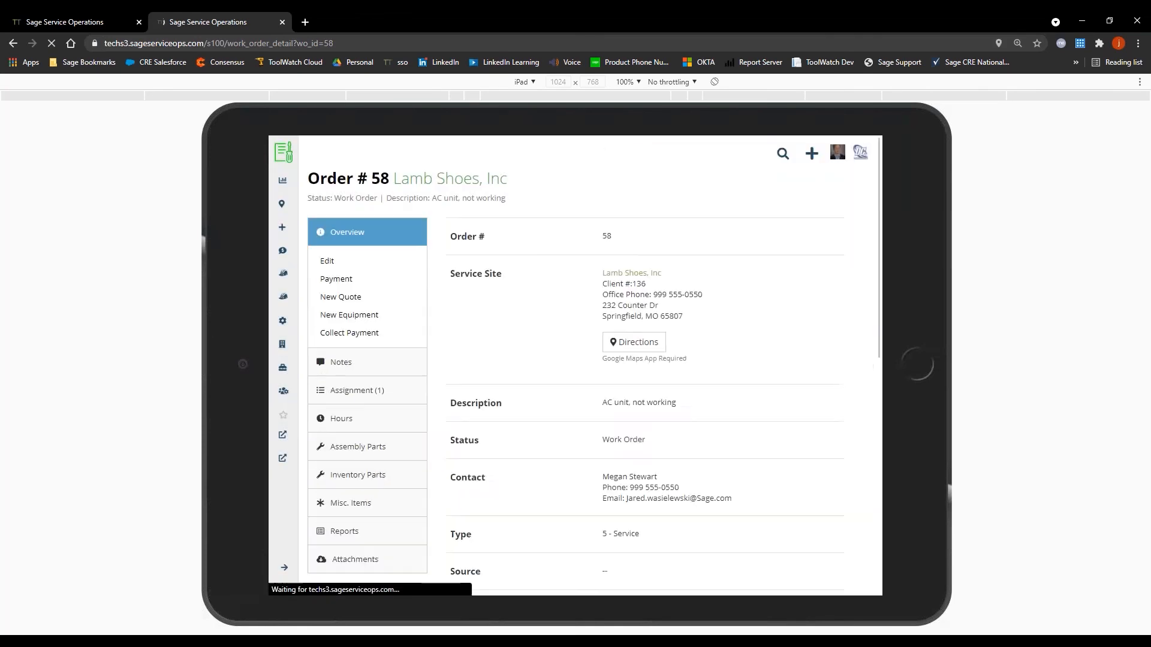
# - Add a labor entry to the work order's hours with 2 payroll hours
pyautogui.click(342, 419)
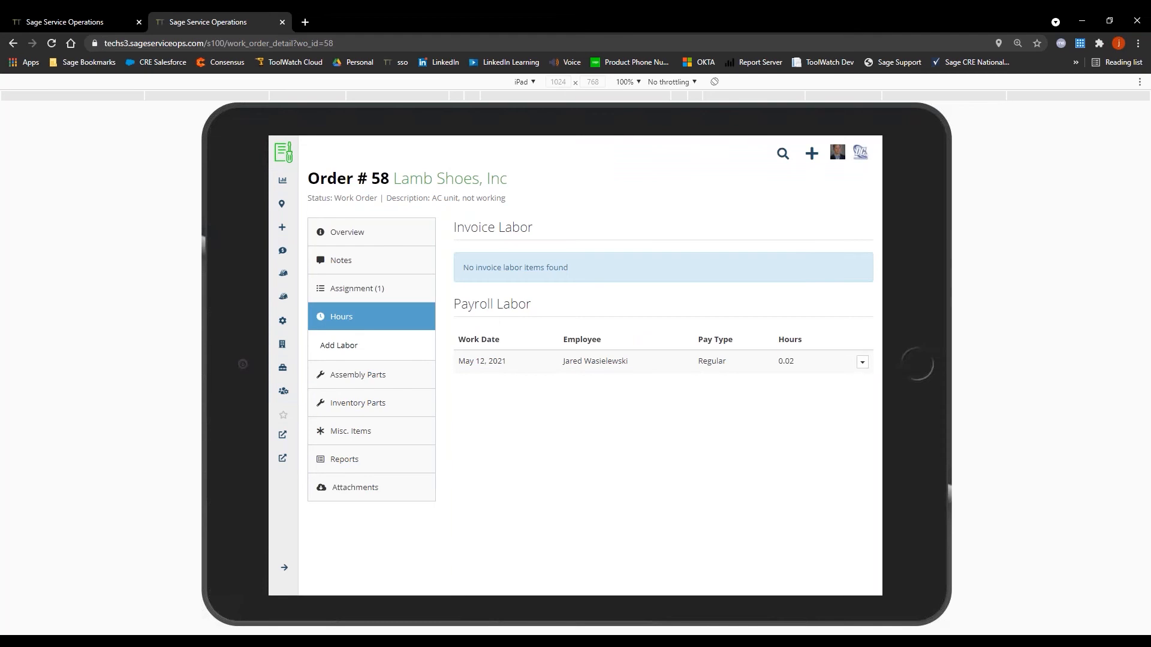
pyautogui.click(365, 347)
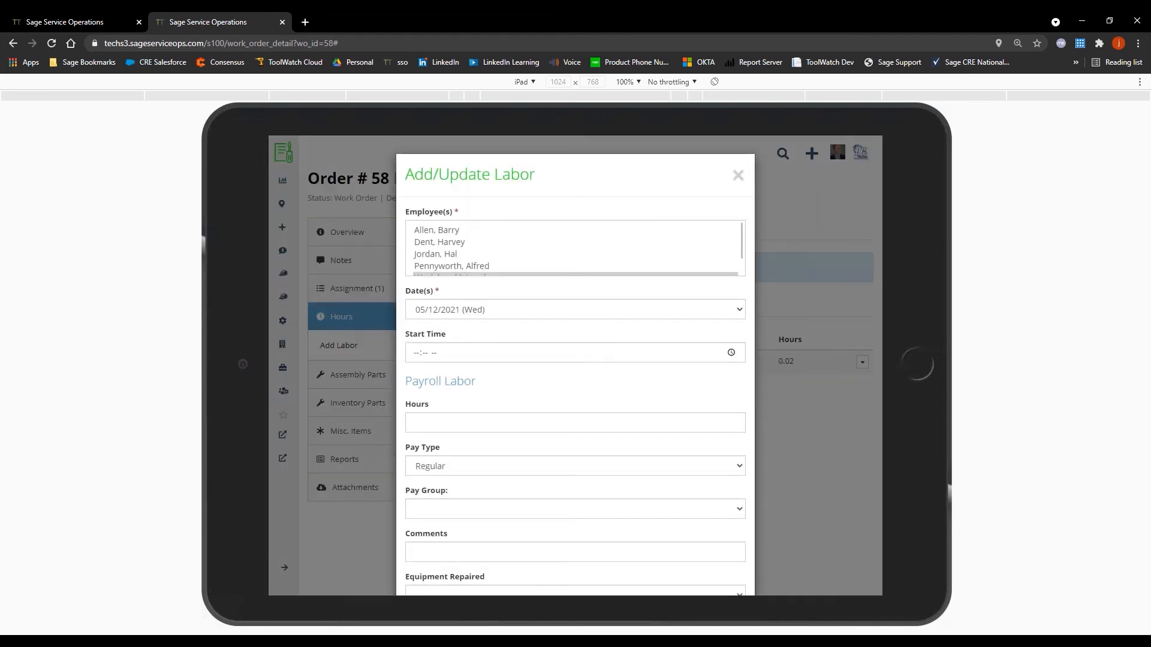
pyautogui.scroll(-1, 511, 354)
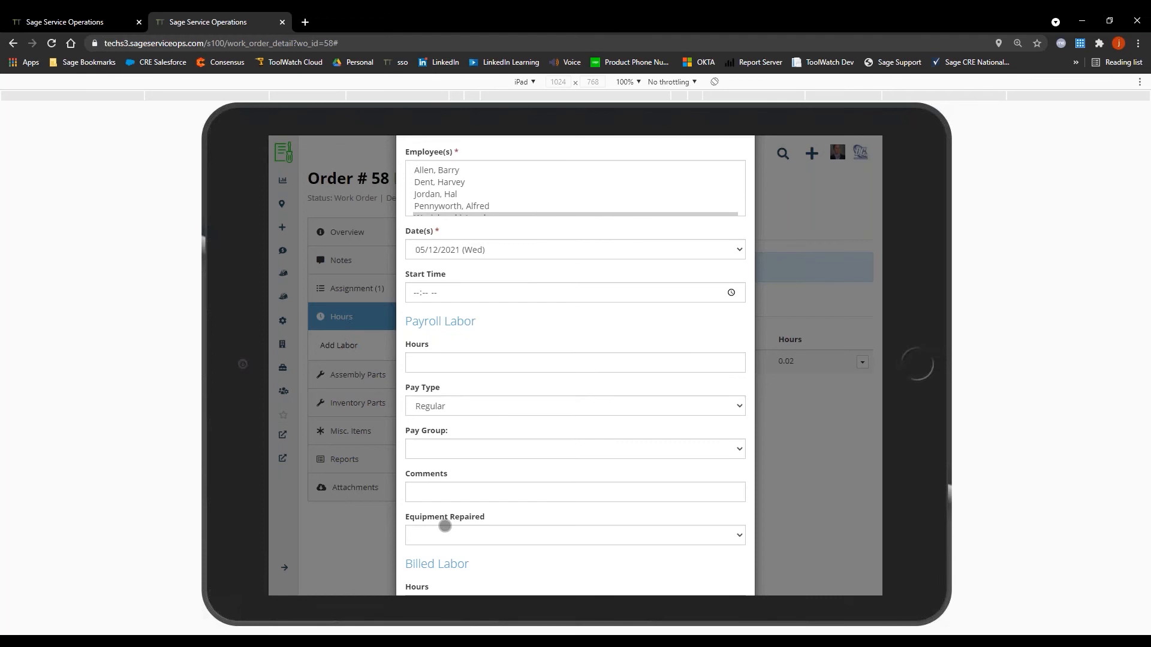
pyautogui.click(447, 363)
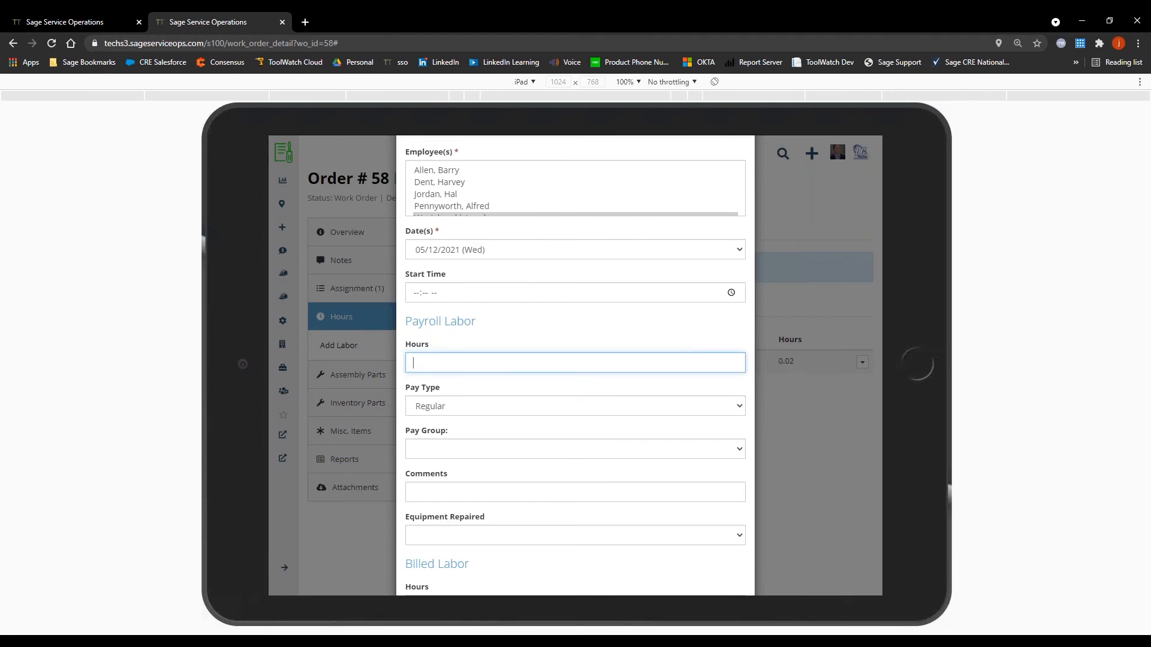
pyautogui.write('2')
# - Set the billed labor to 3 hours with the description "Replace Wire"
pyautogui.scroll(-6, 576, 365)
pyautogui.click(575, 245)
pyautogui.press('BackSpace')
pyautogui.write('3')
pyautogui.click(575, 289)
pyautogui.write('Replace Wire')
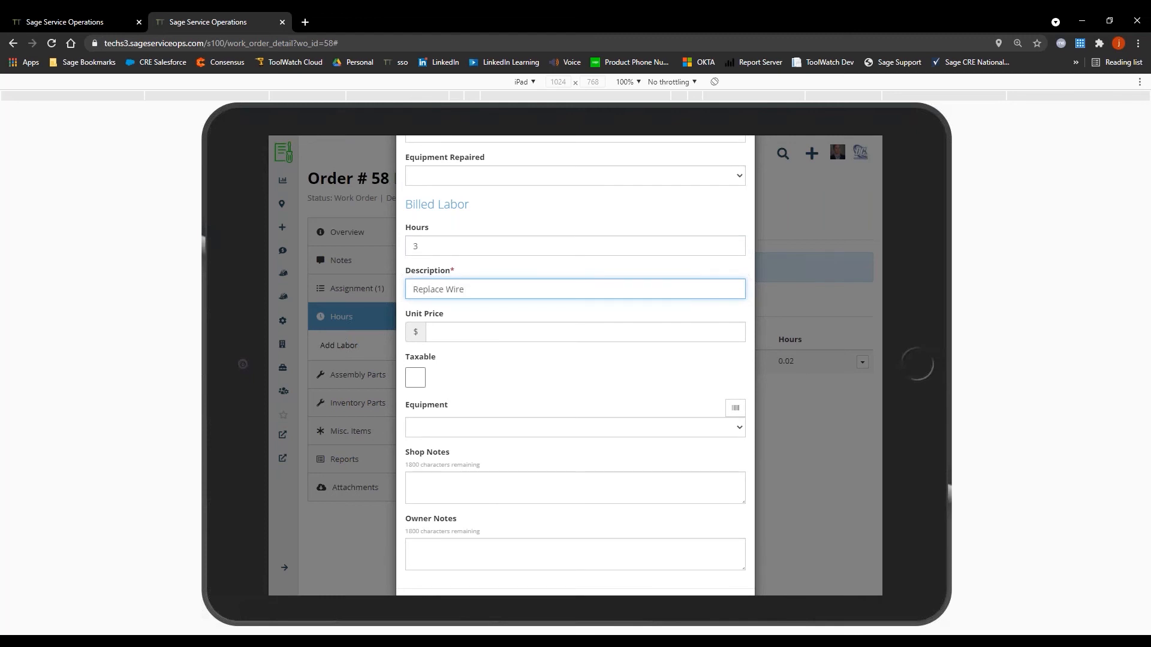
# - Review the equipment options for the billed labor and save the labor entry
pyautogui.scroll(-1, 476, 385)
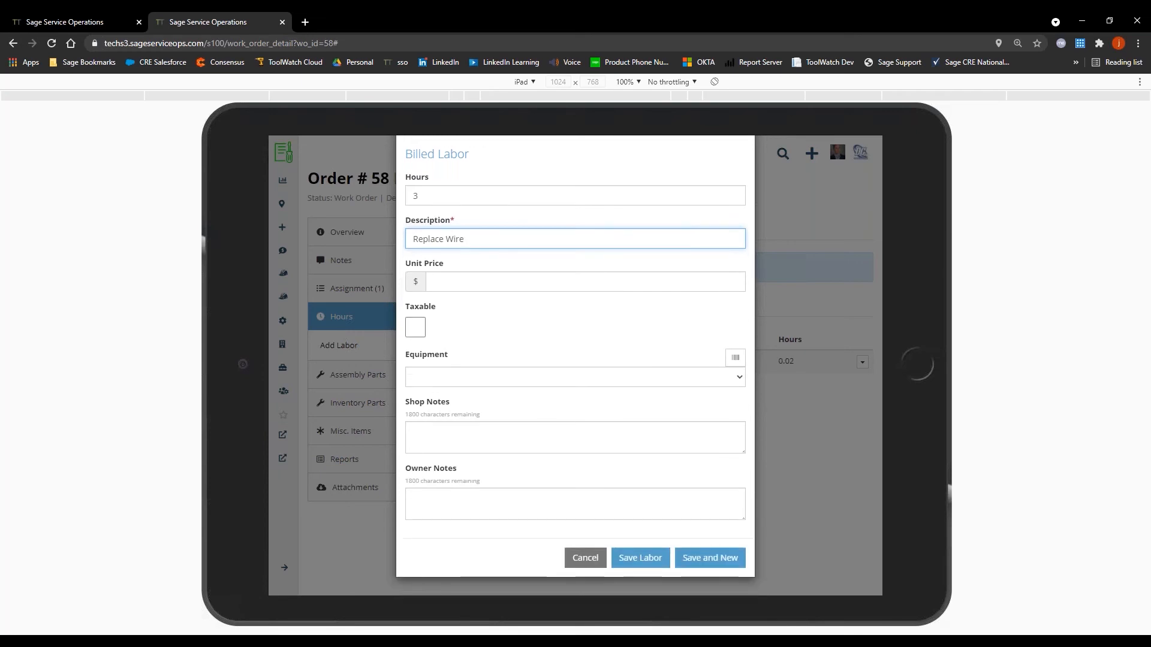
pyautogui.click(462, 377)
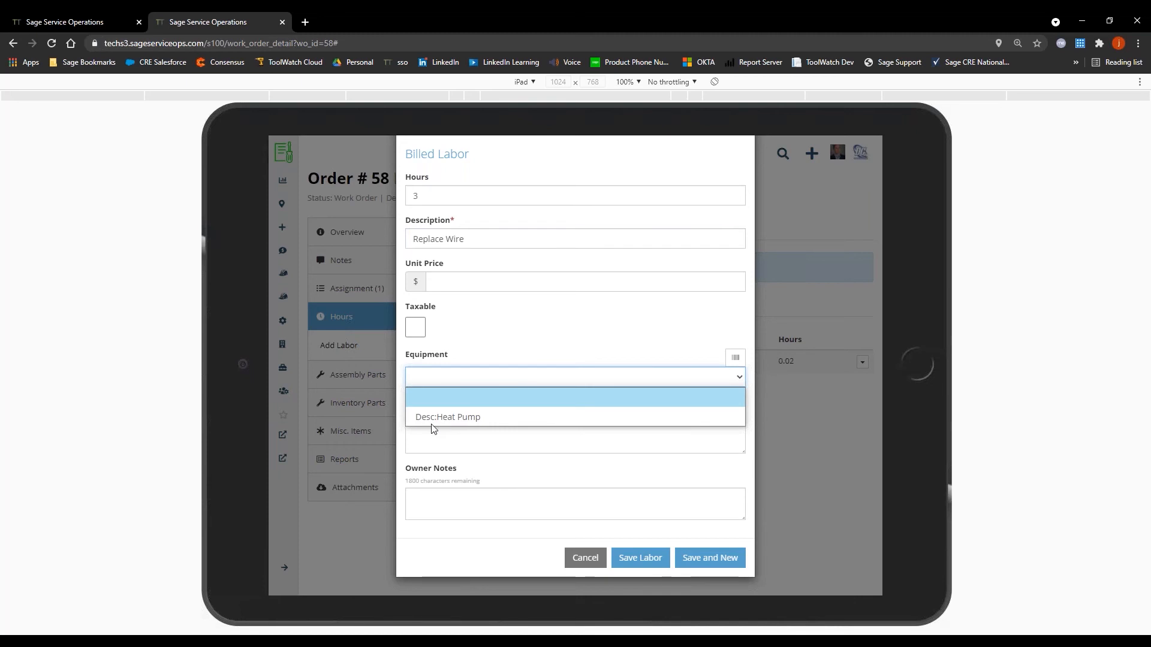
pyautogui.click(488, 553)
pyautogui.click(710, 557)
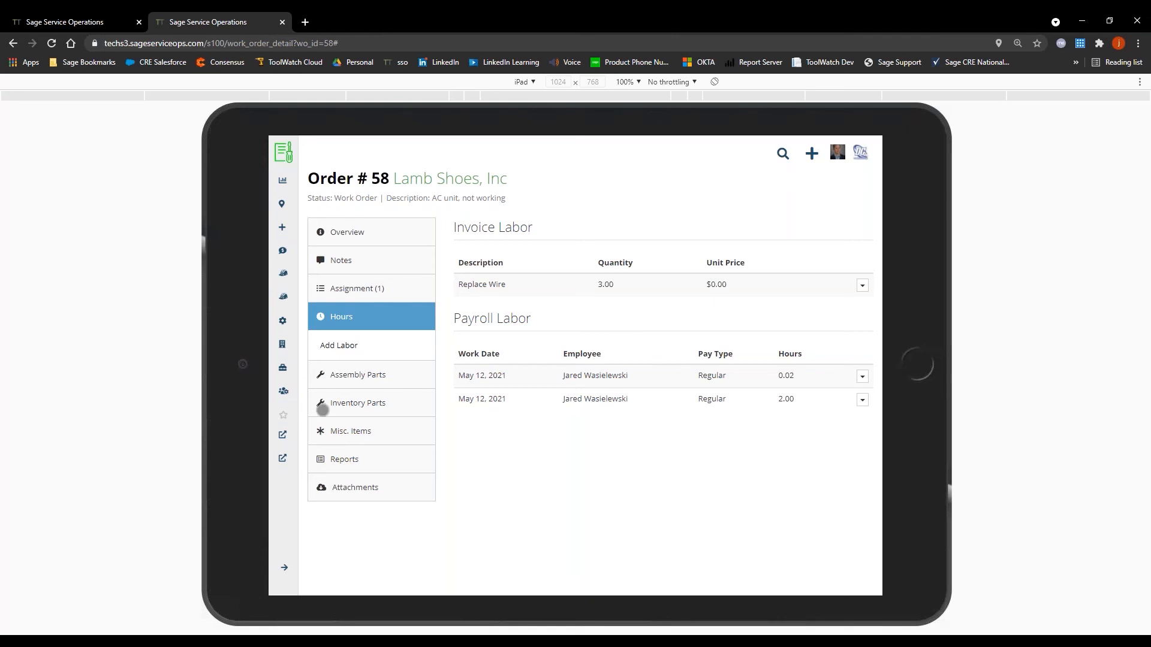
# - Start a new inventory part on the work order and select "#8-3 Wire -BX Copper" by looking up "wire"
pyautogui.click(322, 407)
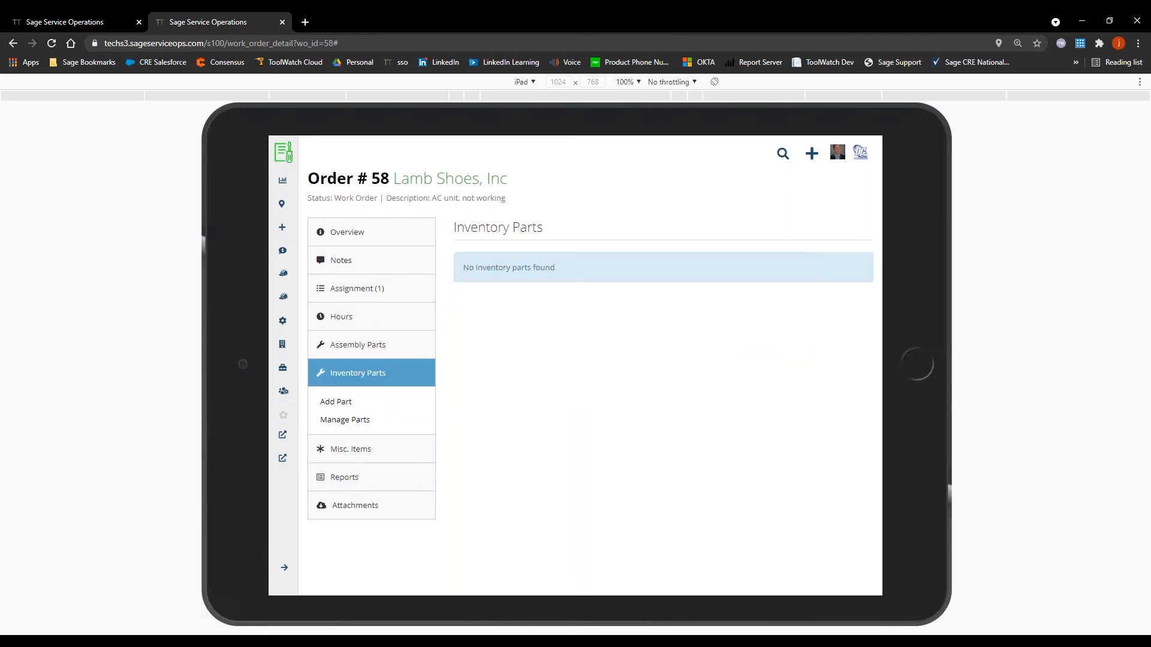
pyautogui.click(336, 401)
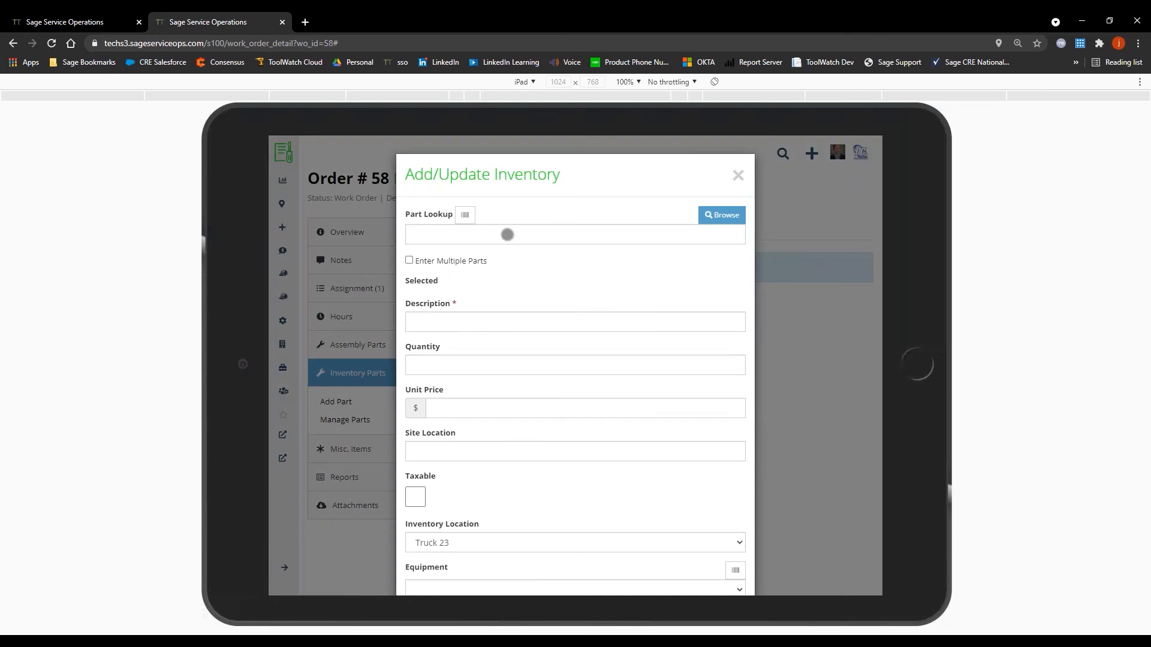
pyautogui.click(720, 215)
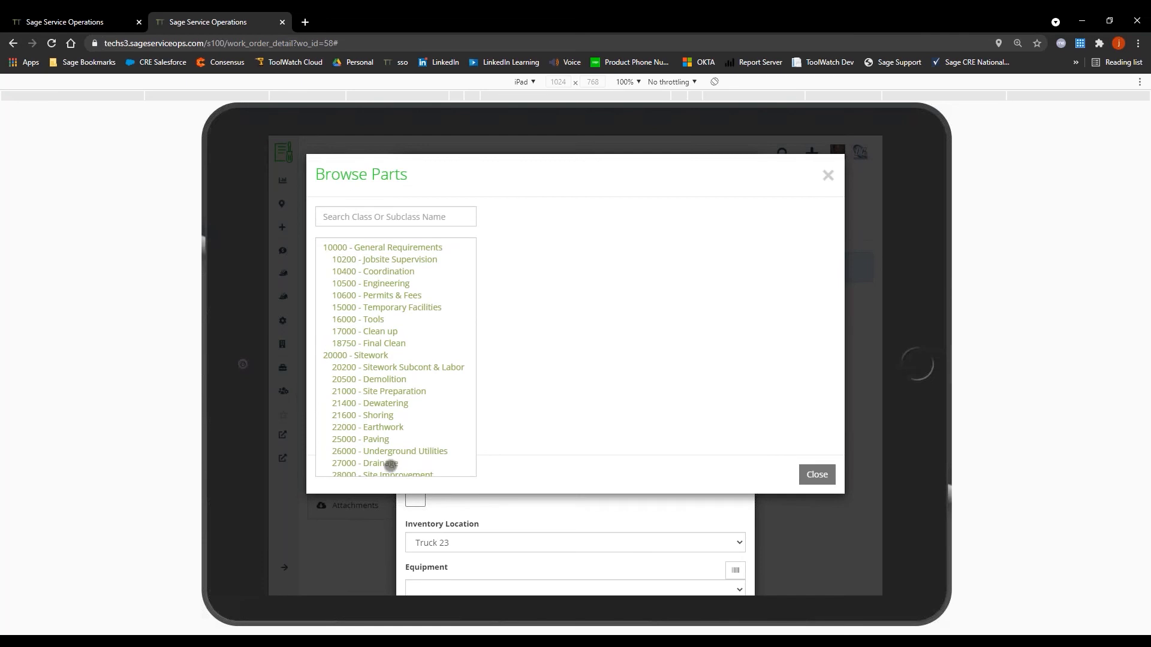
pyautogui.click(810, 474)
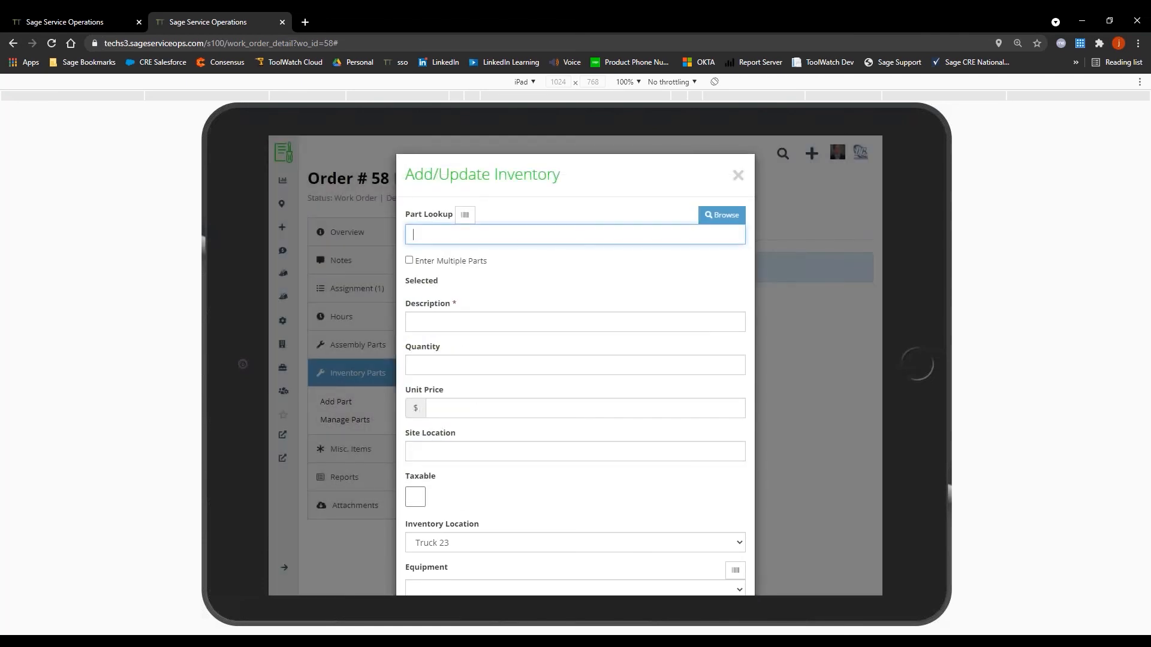
pyautogui.write('wire')
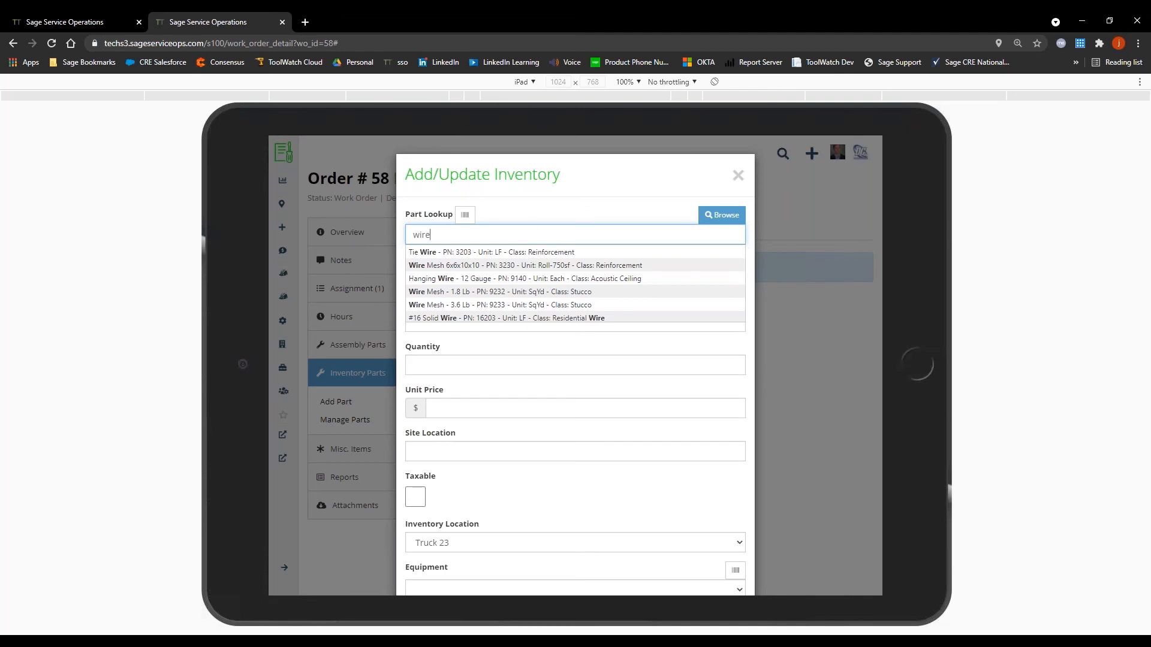
pyautogui.scroll(-1, 575, 283)
pyautogui.scroll(-1, 464, 302)
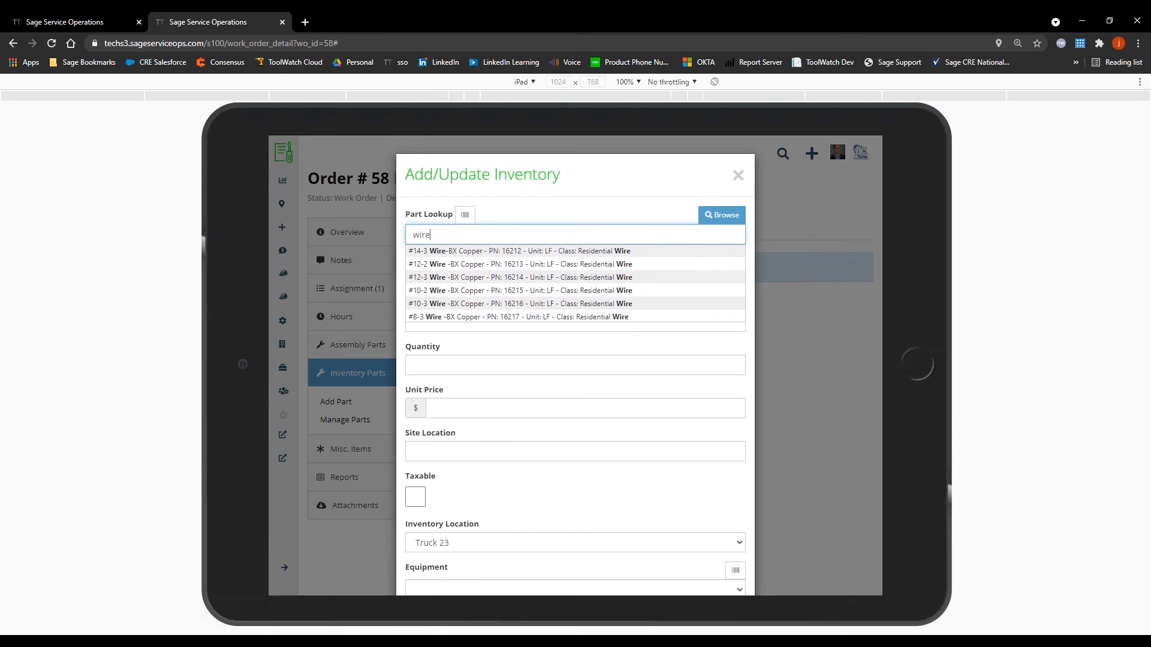
pyautogui.click(447, 316)
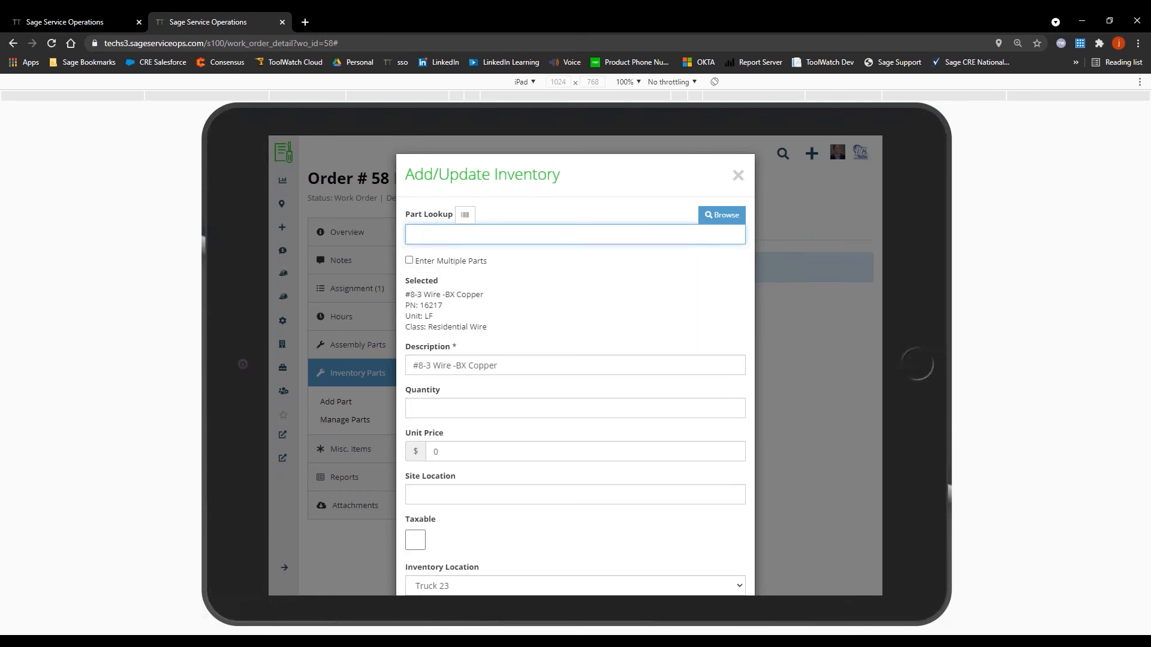
# - Set the wire part's unit price to $.99 and its quantity to 30
pyautogui.scroll(-1, 575, 366)
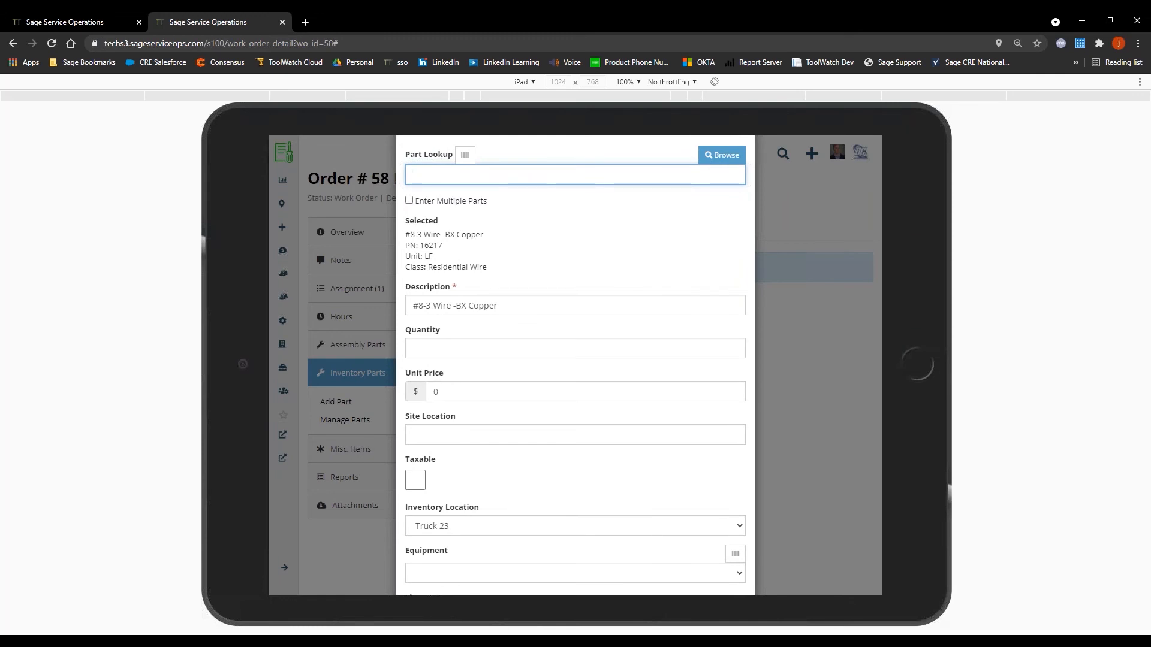
pyautogui.click(441, 392)
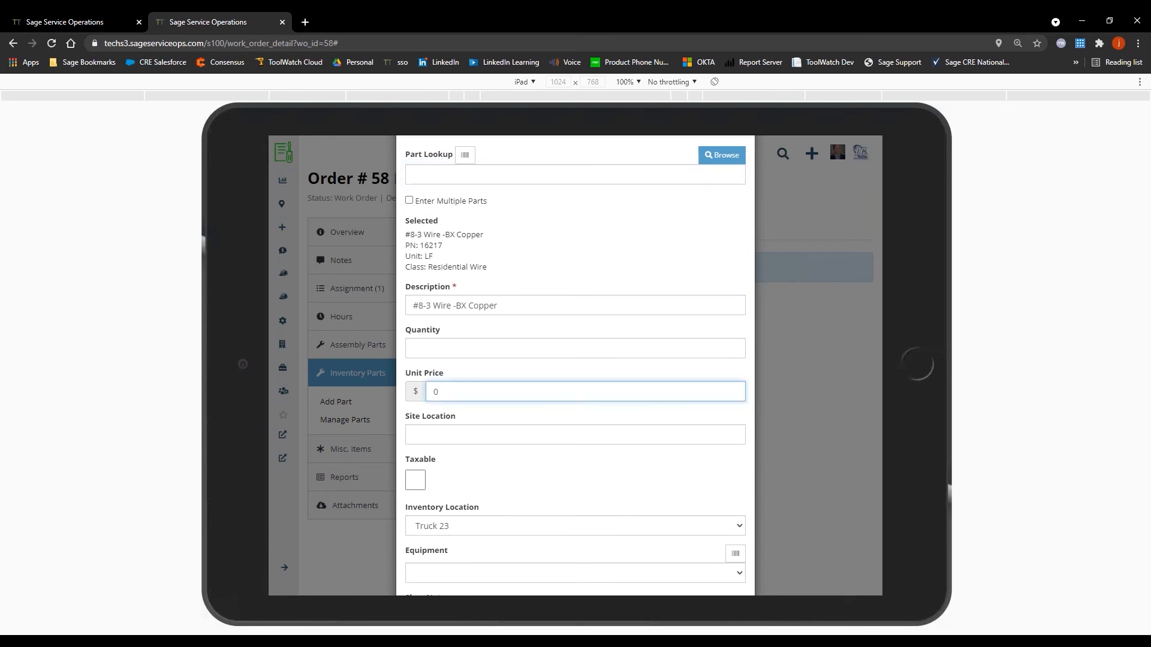
pyautogui.write('1')
pyautogui.write('9')
pyautogui.write('.99')
pyautogui.click(475, 358)
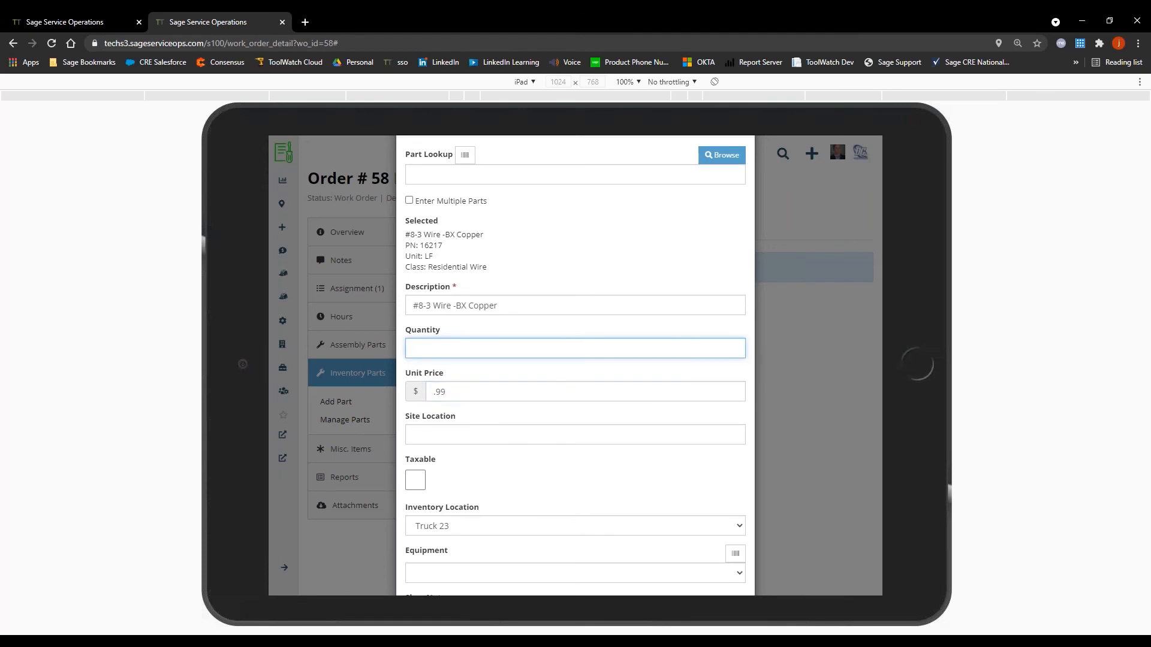
pyautogui.write('30')
# - Choose Truck 23 as the wire's inventory location and save the inventory part
pyautogui.scroll(-1, 552, 437)
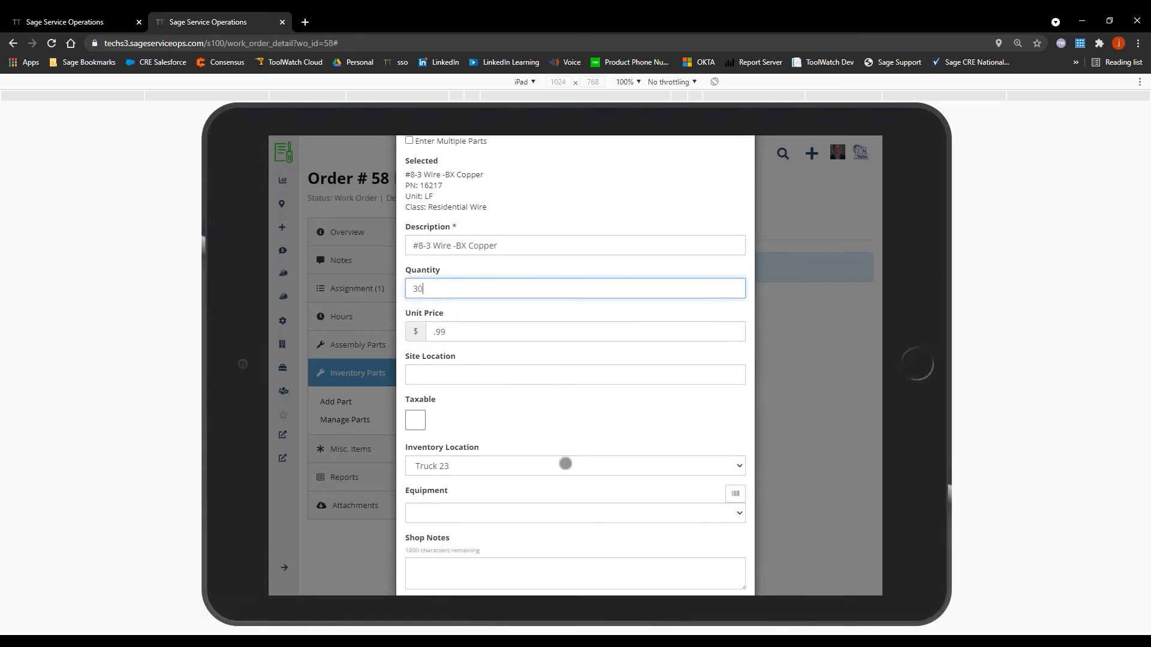
pyautogui.click(452, 466)
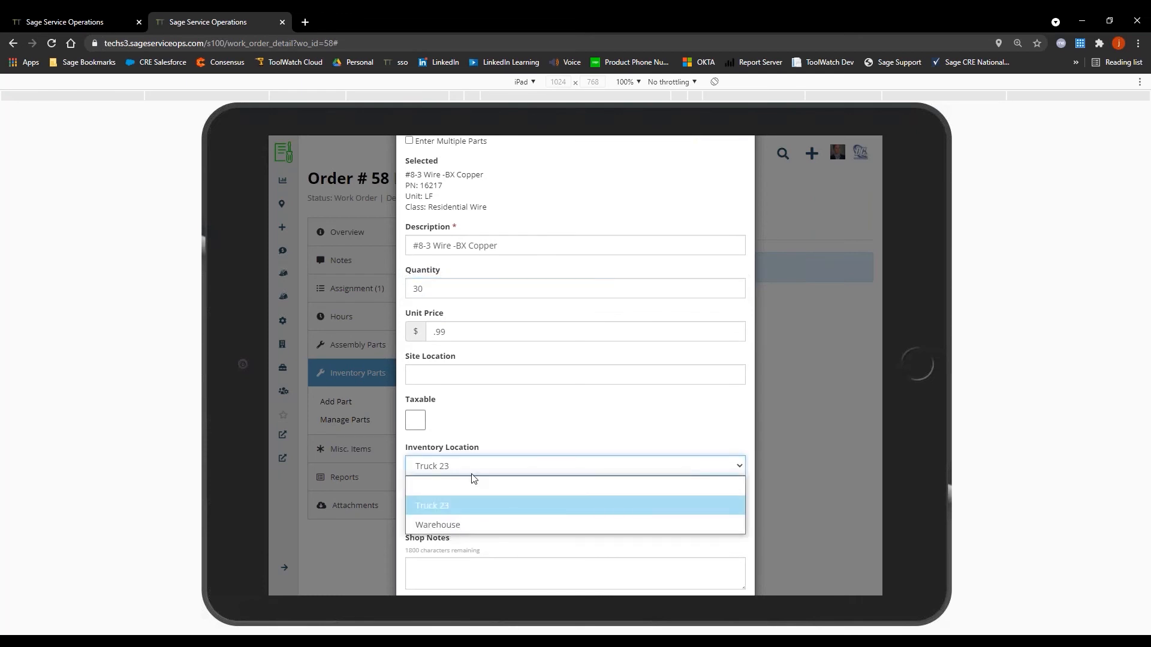
pyautogui.click(473, 505)
pyautogui.scroll(-2, 599, 479)
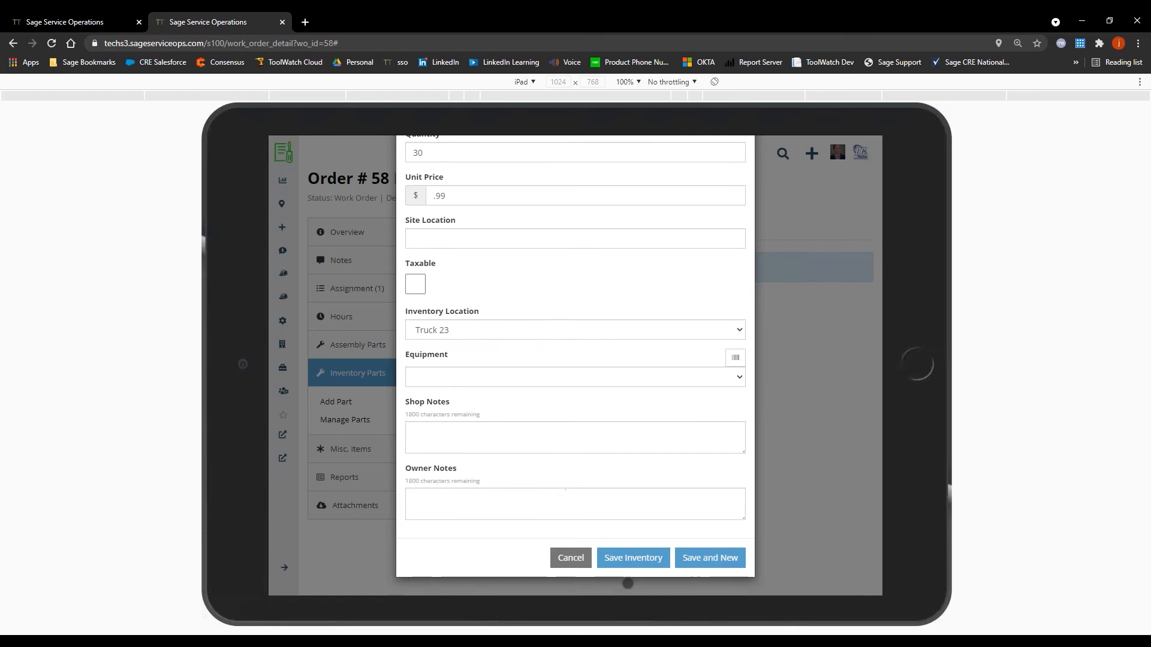
pyautogui.click(681, 570)
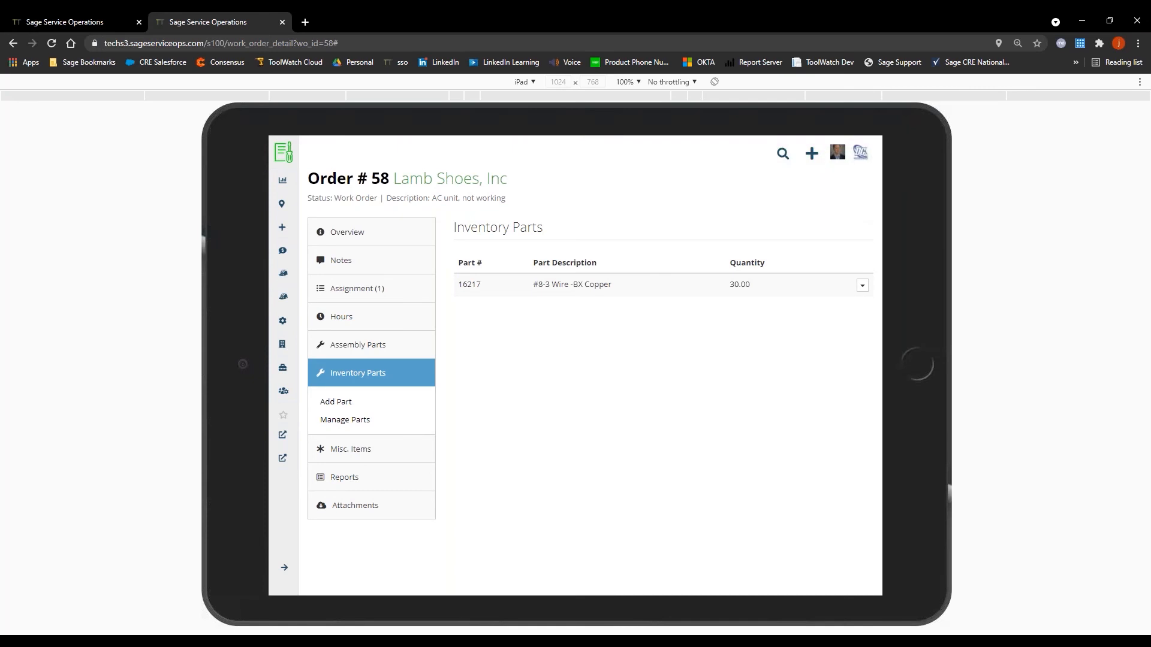
# - Start a new assembly part and pick "!Duplex Receptacles" from the Electrical Trim/Fixtures class
pyautogui.click(358, 344)
pyautogui.click(345, 373)
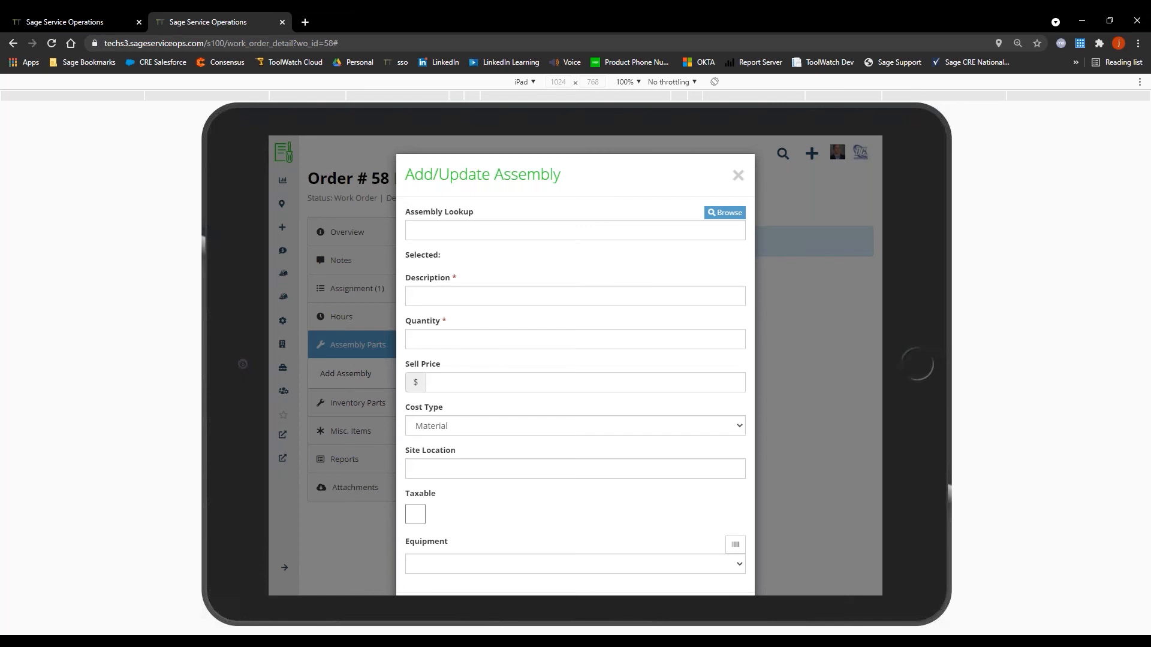
pyautogui.click(725, 212)
pyautogui.scroll(-15, 460, 313)
pyautogui.click(381, 467)
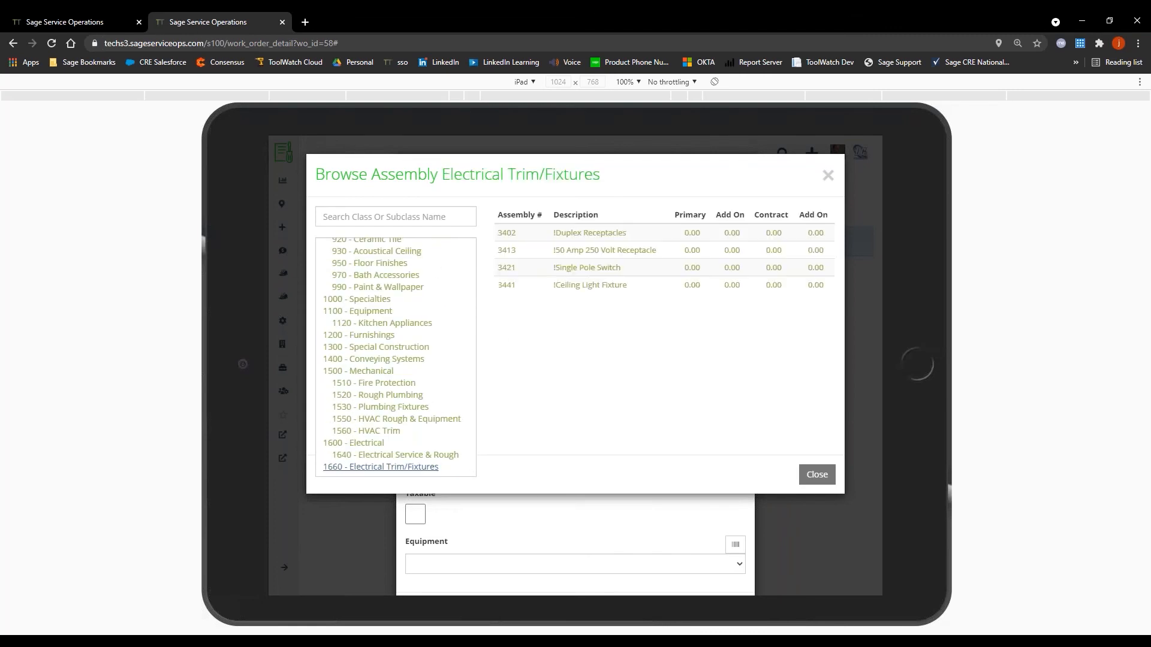
pyautogui.click(716, 232)
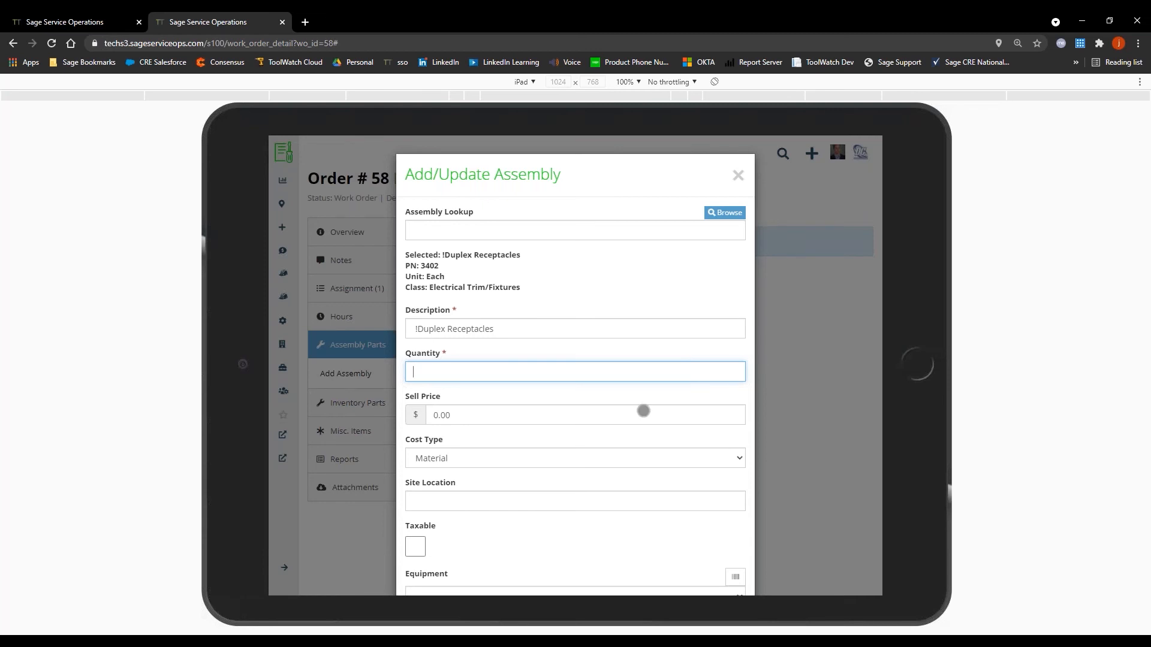
# - Set the duplex receptacles assembly to quantity 1 with a sell price of $1500 and save it
pyautogui.write('1')
pyautogui.click(537, 419)
pyautogui.press('BackSpace')
pyautogui.press('BackSpace')
pyautogui.press('BackSpace')
pyautogui.press('BackSpace')
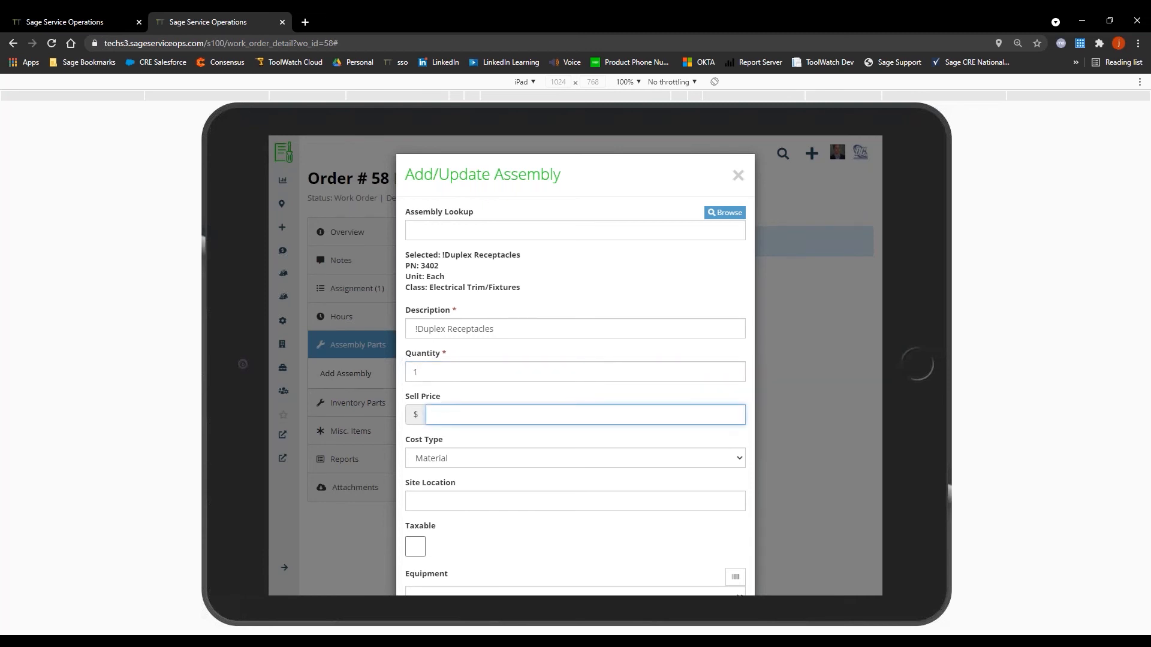
pyautogui.write('1500')
pyautogui.scroll(-2, 575, 365)
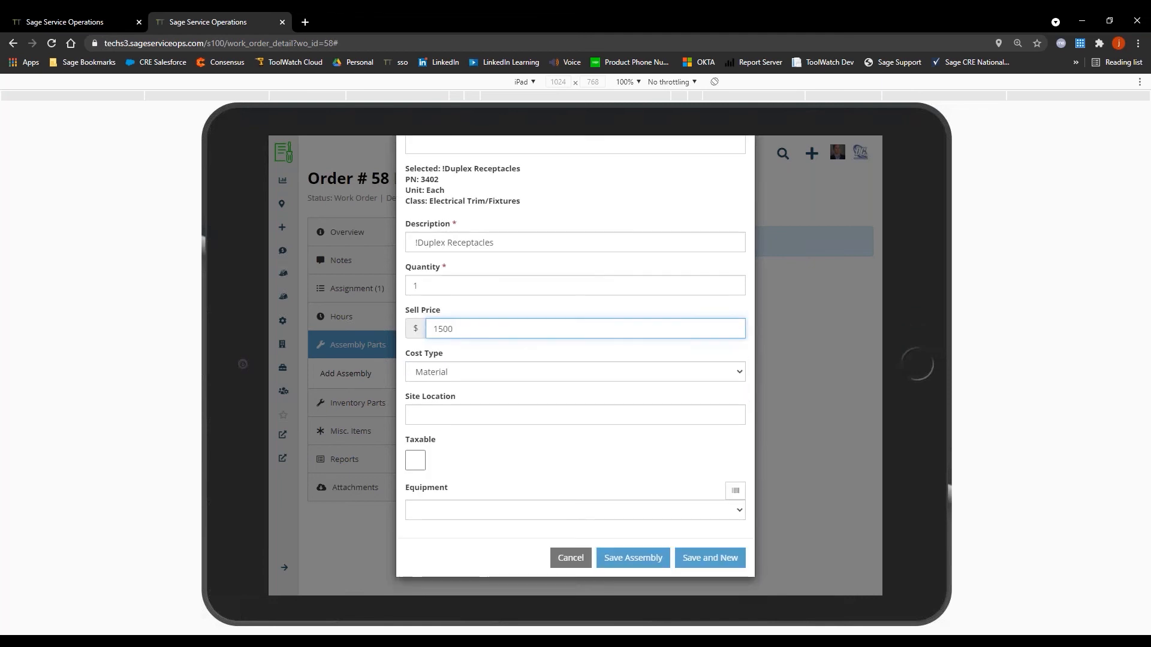
pyautogui.click(632, 578)
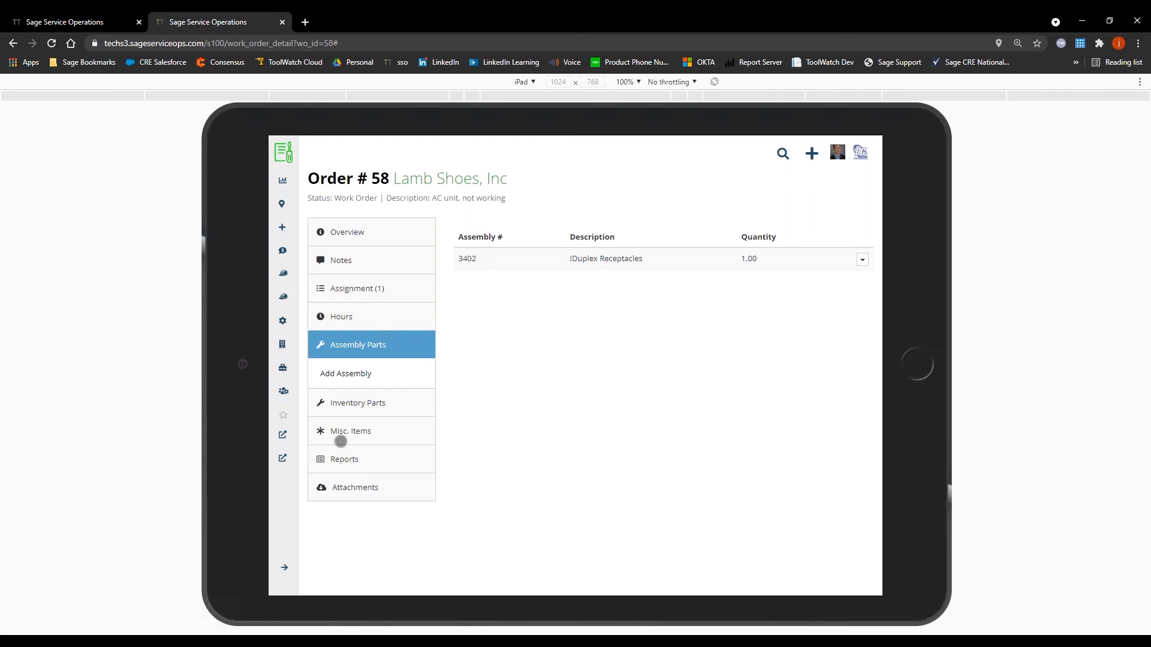
# - Add a miscellaneous item "Park Fee" with quantity 1 and a unit price of $29.99, and save it
pyautogui.click(340, 441)
pyautogui.click(346, 429)
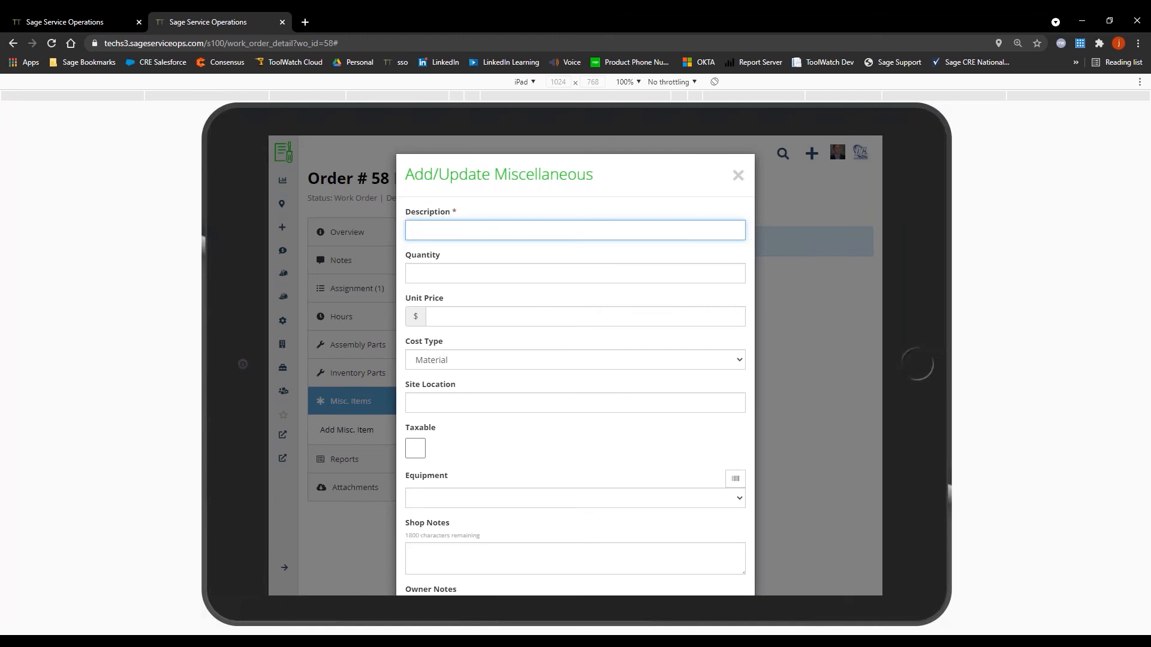
pyautogui.write('Park Fee')
pyautogui.click(430, 278)
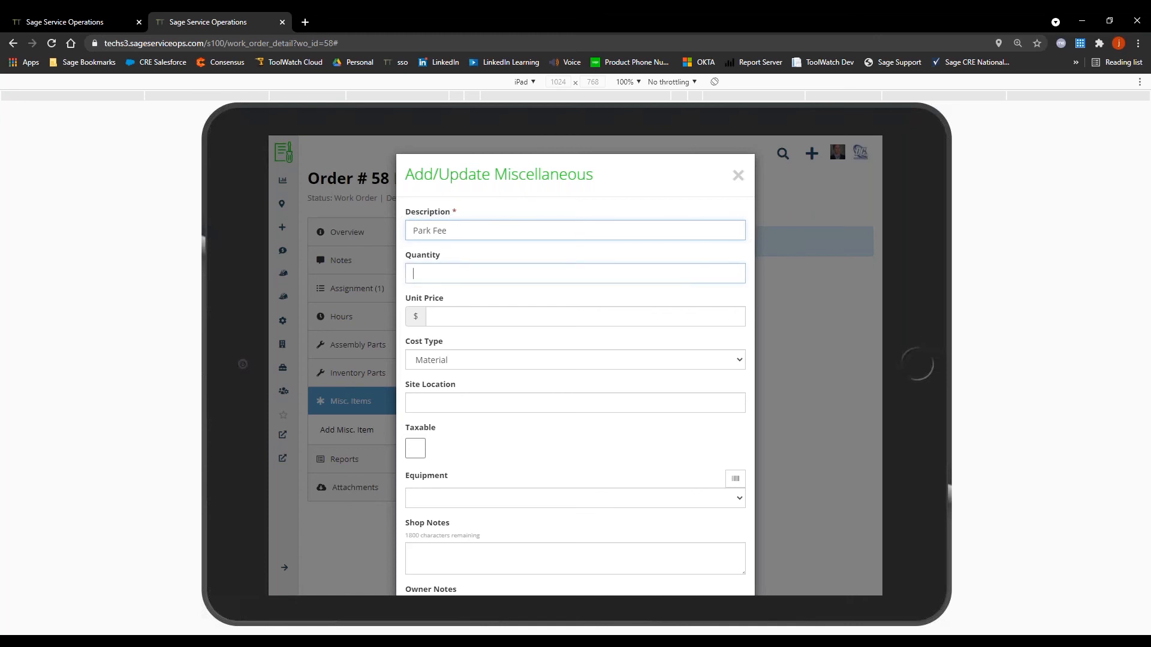
pyautogui.write('1')
pyautogui.click(433, 310)
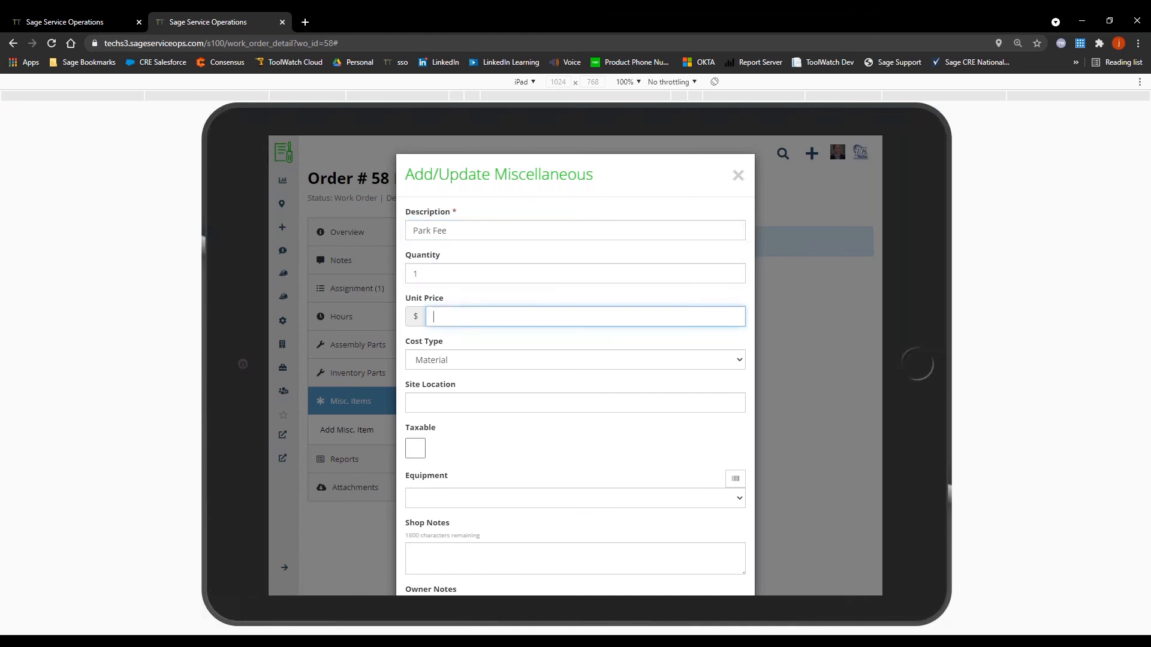
pyautogui.write('29.99')
pyautogui.scroll(-2, 594, 516)
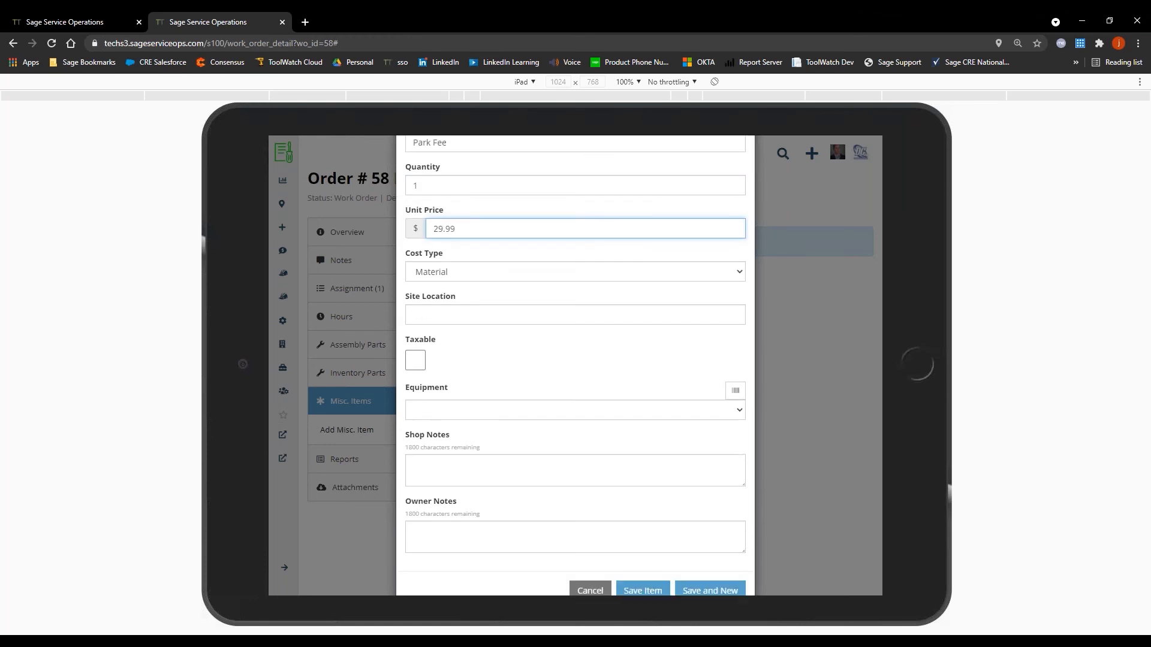
pyautogui.click(642, 559)
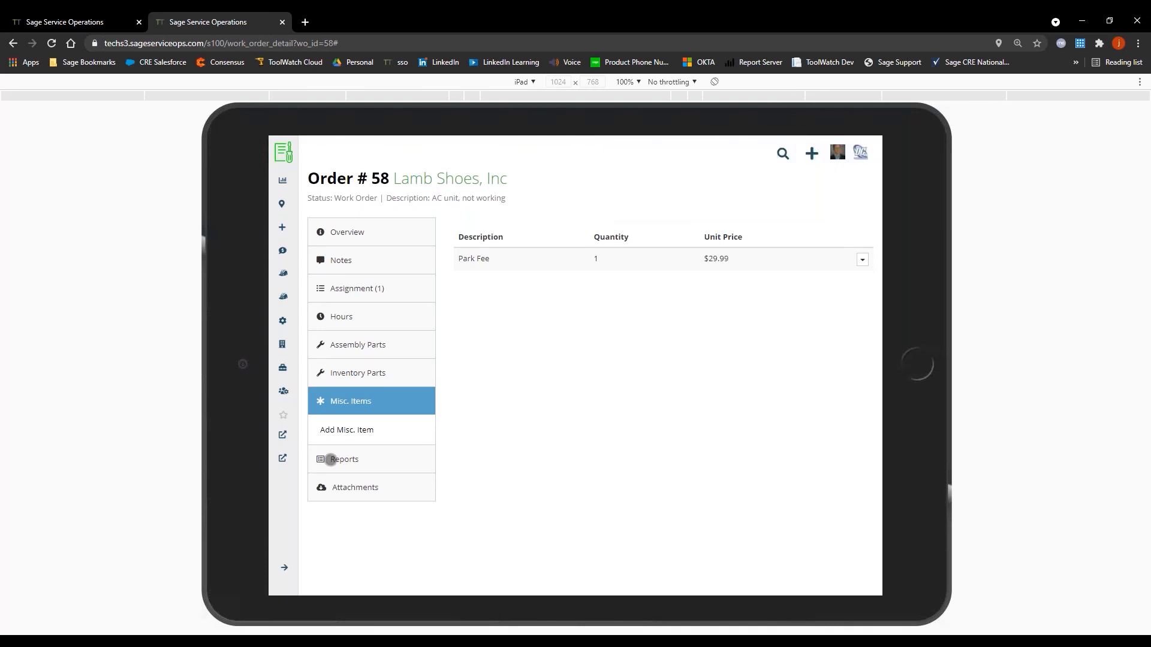
# - Start a new work order attachment and choose the commercial-ac image from the Job Site Pictures folder
pyautogui.click(347, 488)
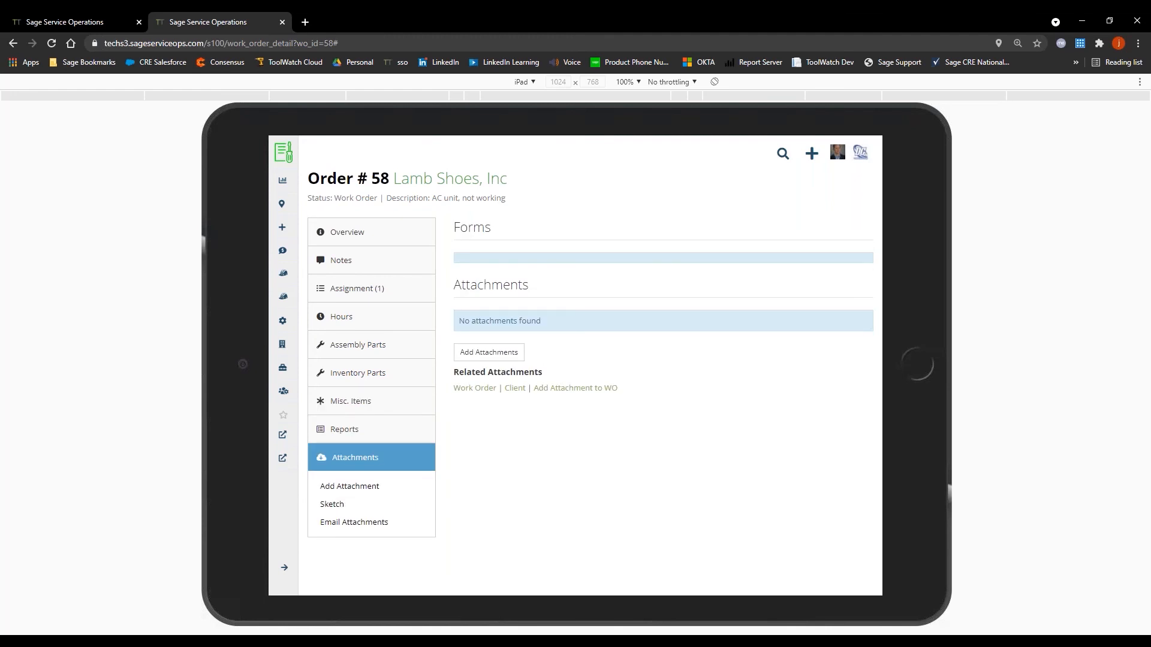
pyautogui.click(353, 485)
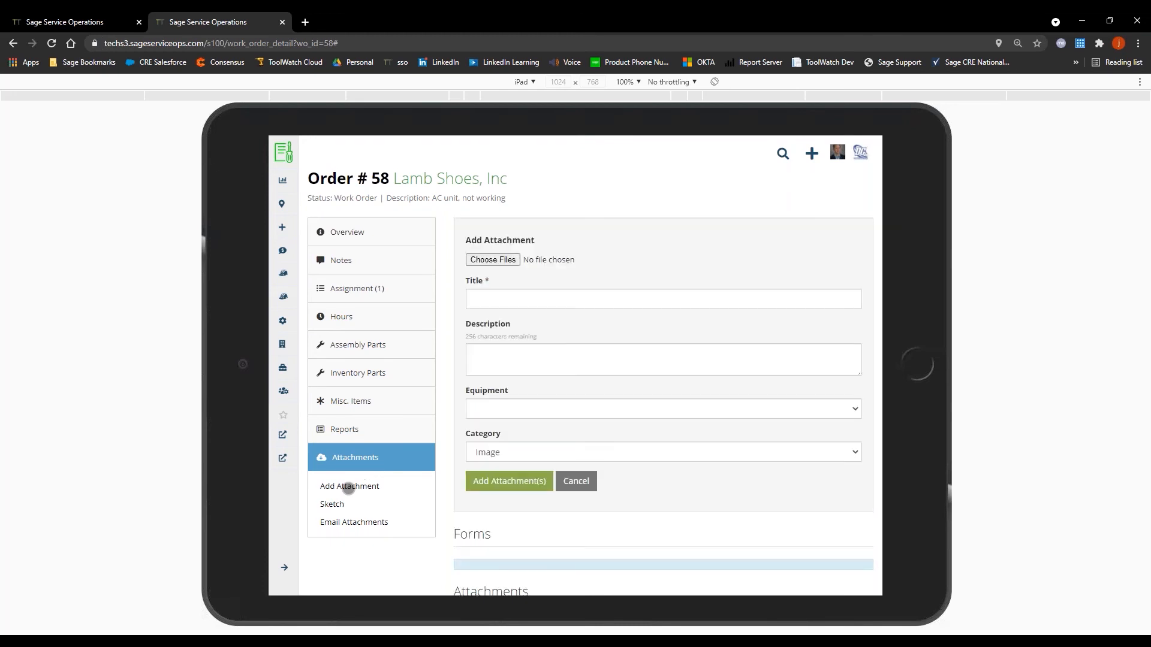
pyautogui.click(501, 261)
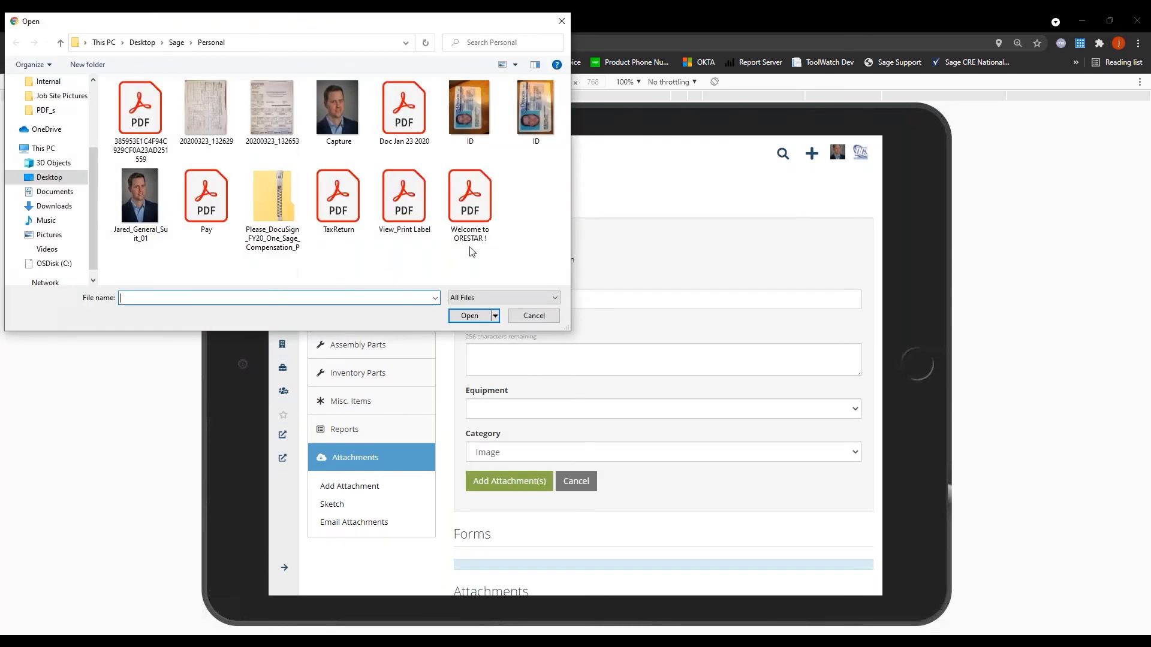
pyautogui.scroll(1, 60, 110)
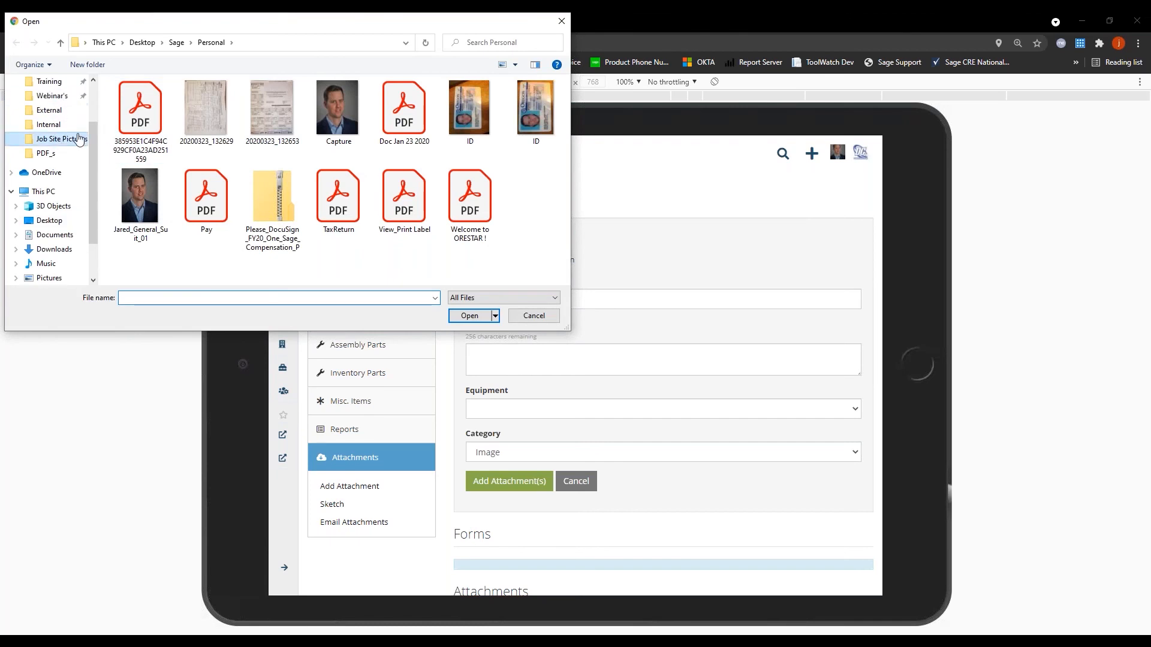
pyautogui.click(59, 139)
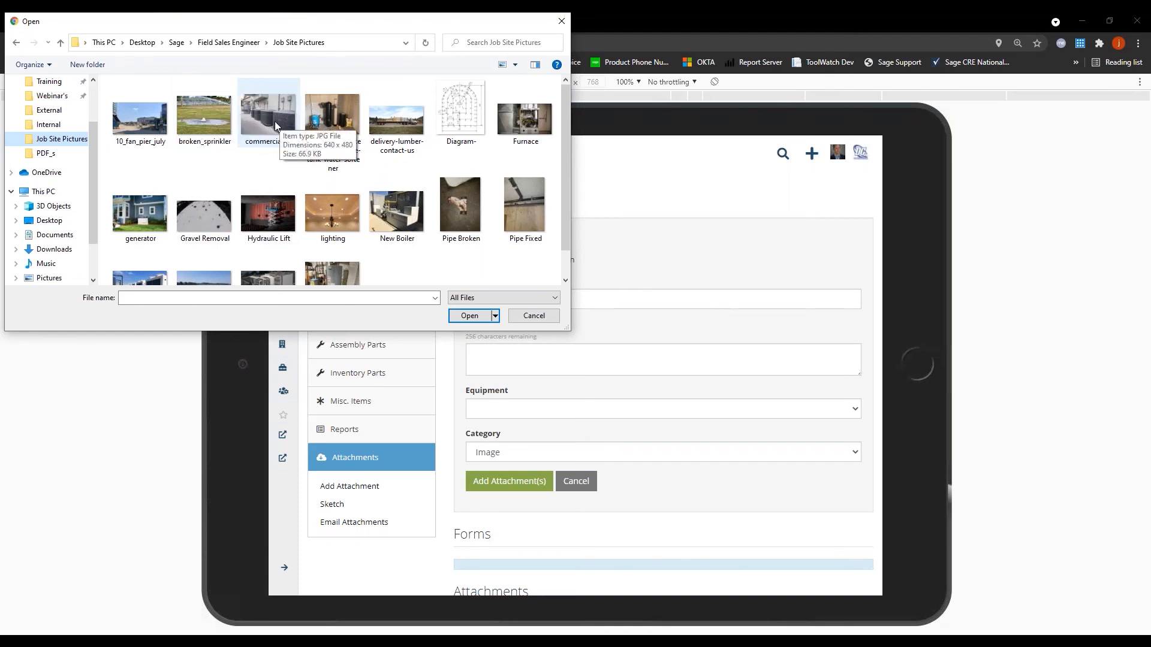
pyautogui.click(271, 122)
pyautogui.click(482, 317)
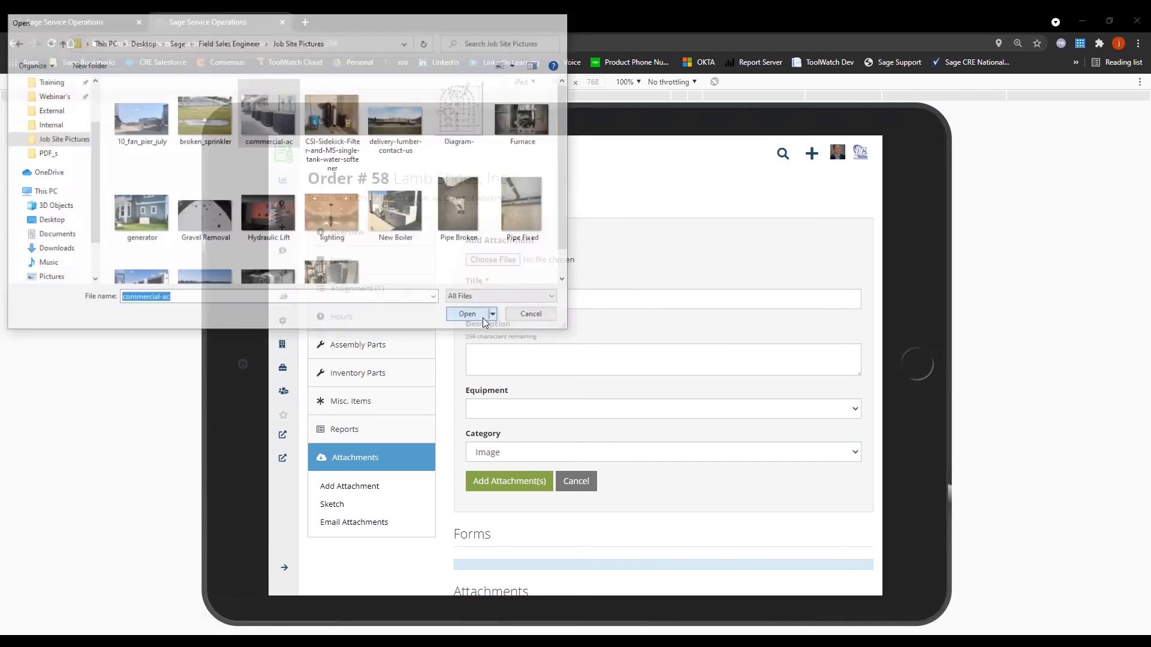
# - Title the attachment "New AC Unit" and add it to the work order
pyautogui.press('Tab')
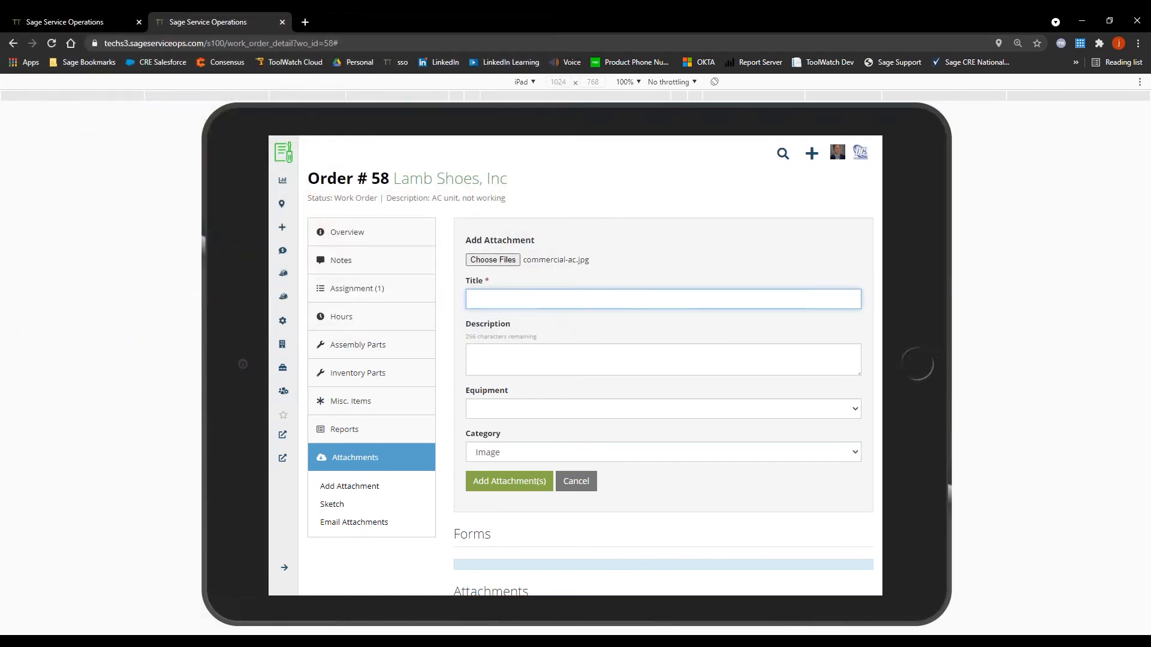
pyautogui.write('Ac')
pyautogui.press('BackSpace')
pyautogui.write('New')
pyautogui.press('BackSpace')
pyautogui.press('BackSpace')
pyautogui.write('ew AC Unit')
pyautogui.click(509, 481)
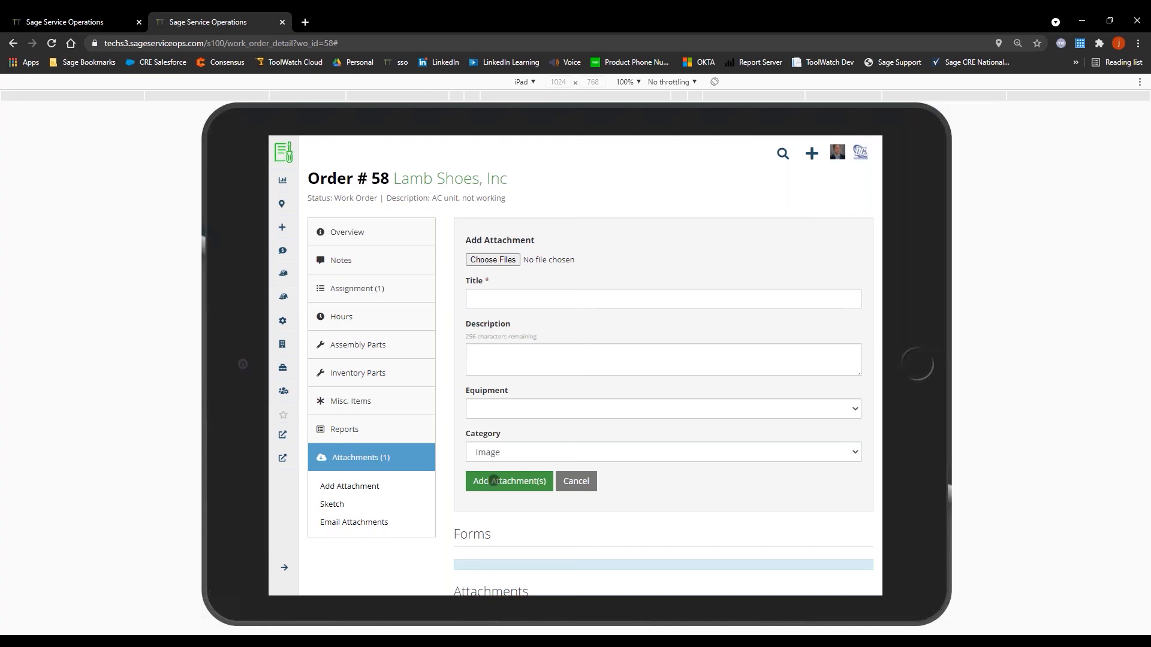
pyautogui.click(494, 480)
# - Start a new work order sketch titled "Sketch" with the New AC Unit picture as its background image
pyautogui.click(335, 508)
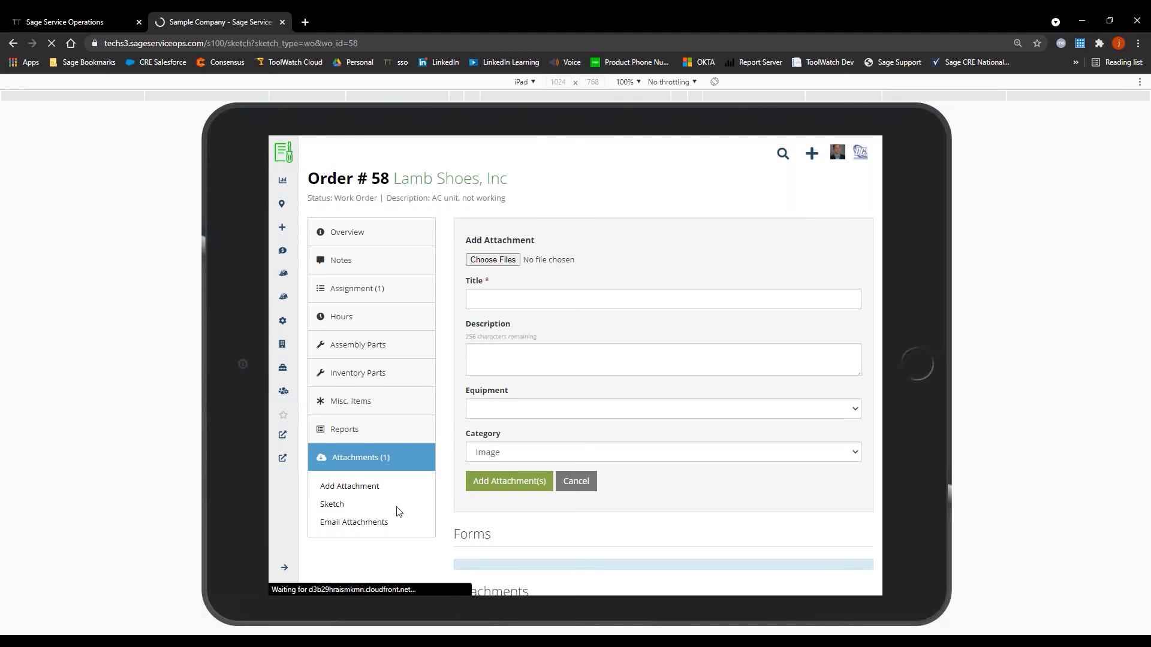
pyautogui.scroll(-1, 401, 505)
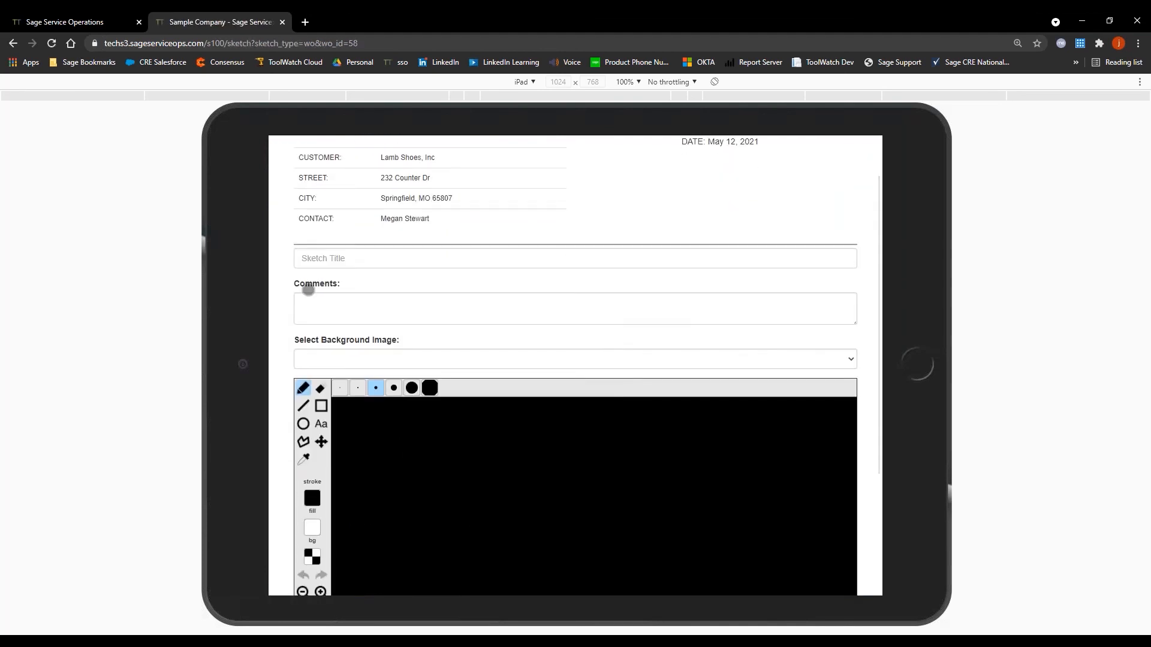
pyautogui.click(321, 260)
pyautogui.write('Sketch')
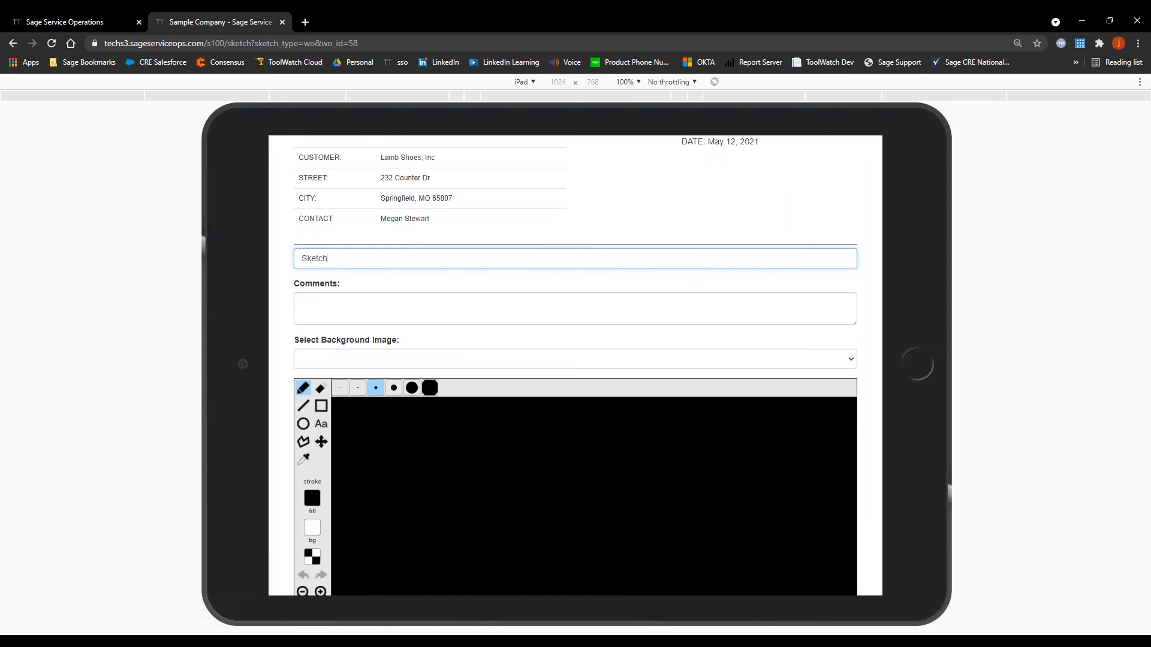
pyautogui.click(362, 359)
pyautogui.click(360, 395)
# - With a red stroke, circle the rear AC units in the picture, add an arrow pointing at them and handwrite "Replace" above
pyautogui.scroll(-2, 575, 359)
pyautogui.click(312, 533)
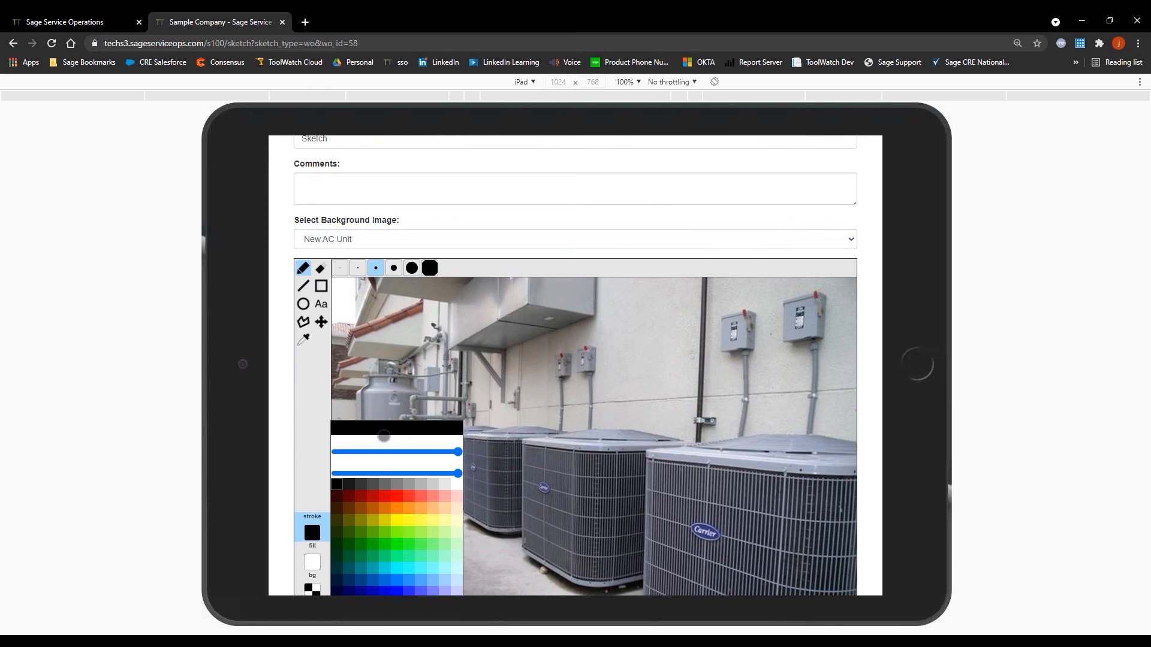
pyautogui.click(361, 500)
pyautogui.click(321, 499)
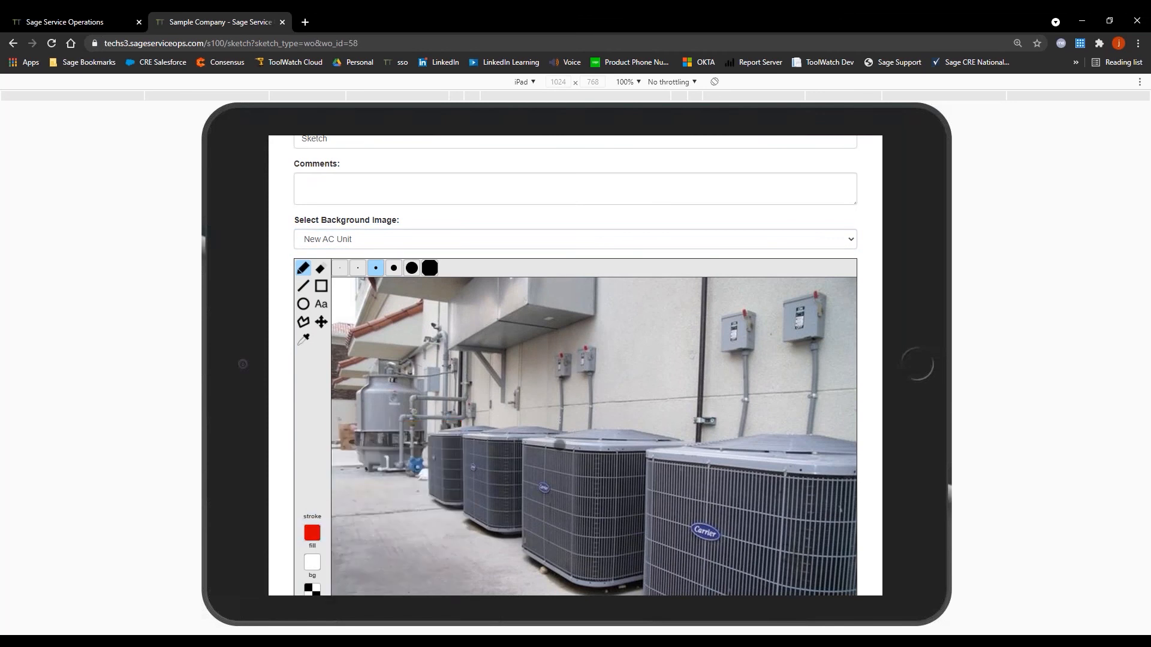
pyautogui.moveTo(456, 411)
pyautogui.mouseDown()
pyautogui.moveTo(479, 504)
pyautogui.moveTo(436, 408)
pyautogui.mouseUp()
pyautogui.moveTo(476, 368)
pyautogui.mouseDown()
pyautogui.moveTo(500, 353)
pyautogui.moveTo(490, 390)
pyautogui.mouseUp()
pyautogui.moveTo(469, 326)
pyautogui.mouseDown()
pyautogui.moveTo(473, 345)
pyautogui.moveTo(471, 334)
pyautogui.moveTo(519, 340)
pyautogui.moveTo(527, 358)
pyautogui.mouseUp()
pyautogui.moveTo(517, 317)
pyautogui.mouseDown()
pyautogui.moveTo(524, 308)
pyautogui.moveTo(549, 322)
pyautogui.moveTo(573, 313)
pyautogui.moveTo(585, 289)
pyautogui.moveTo(594, 306)
pyautogui.mouseUp()
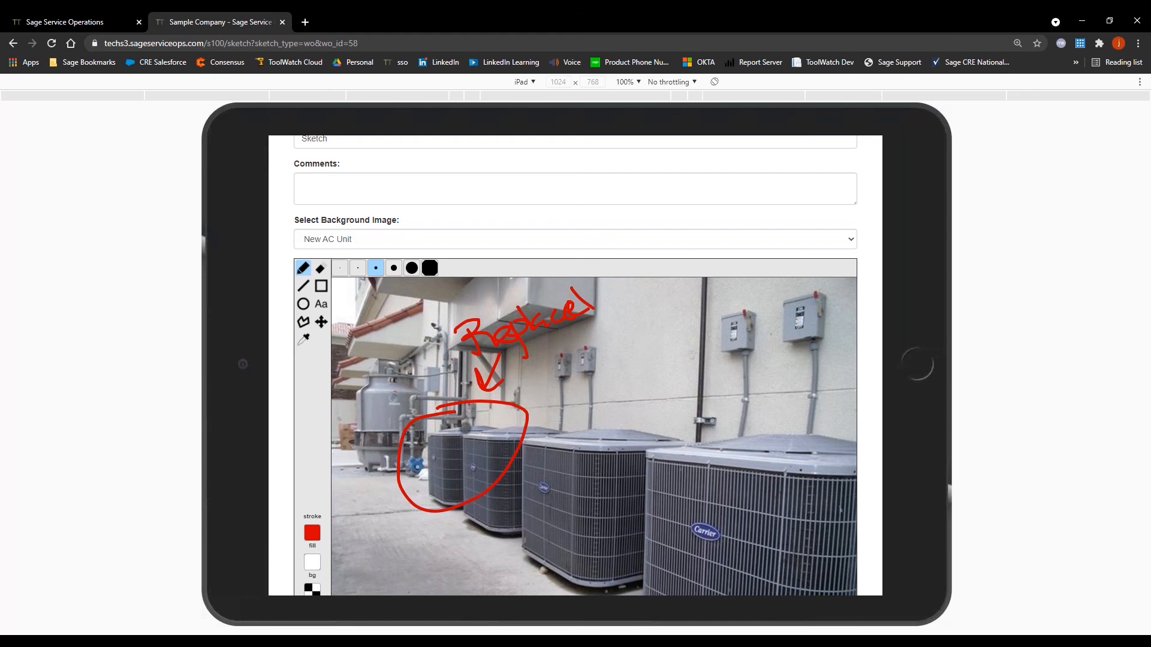
# - Go to the sketch's email recipient field and save the annotated sketch to the work order
pyautogui.scroll(-4, 575, 365)
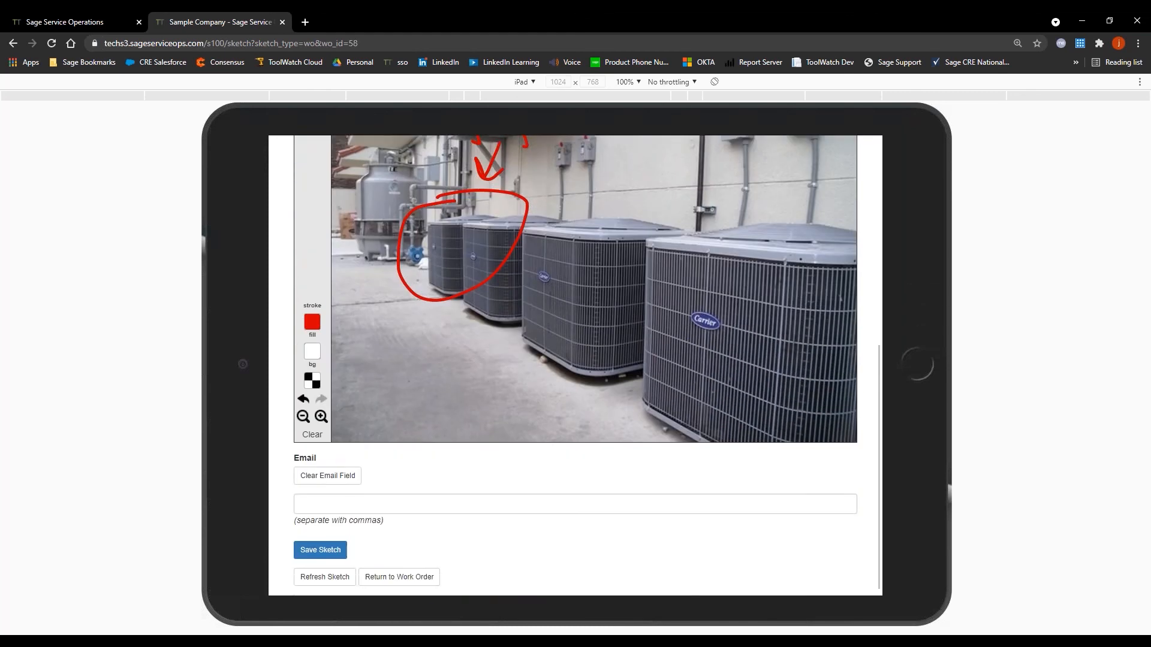
pyautogui.click(301, 504)
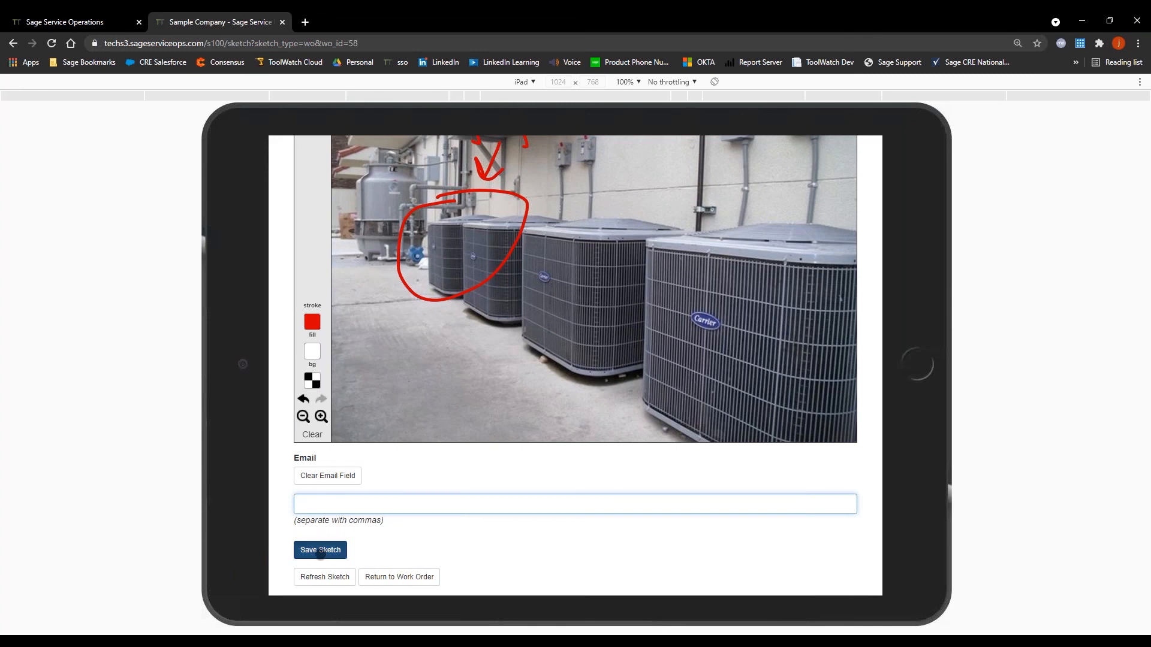
pyautogui.click(320, 551)
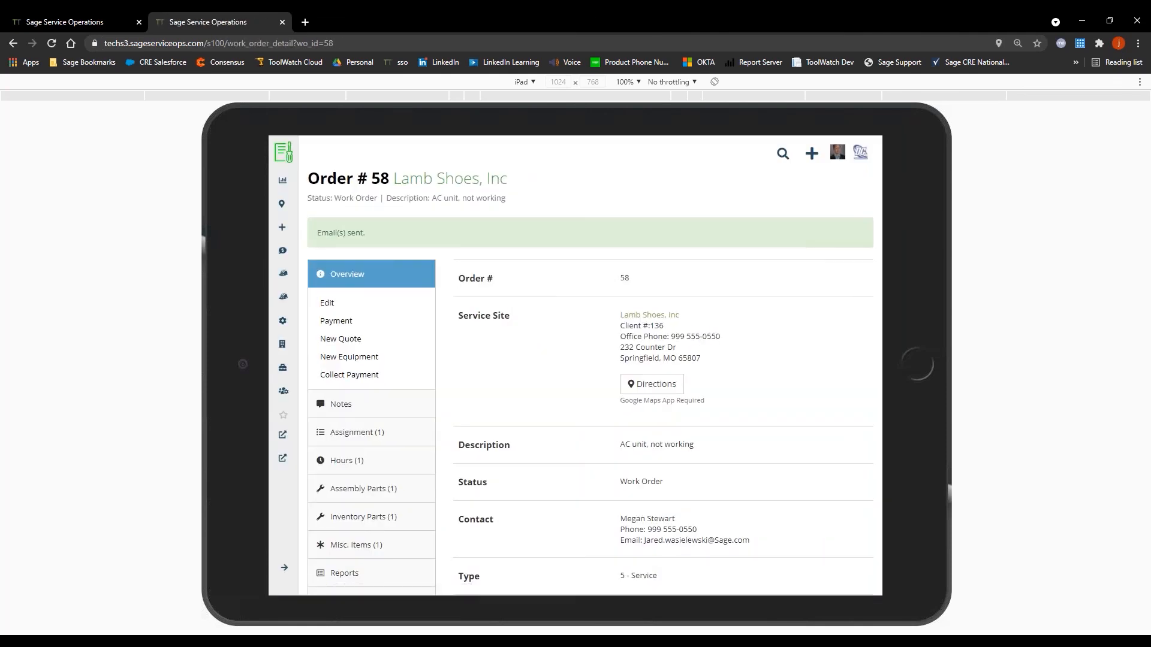
# - Open the Preventative Maintenance form from the work order's company reports
pyautogui.scroll(-2, 593, 360)
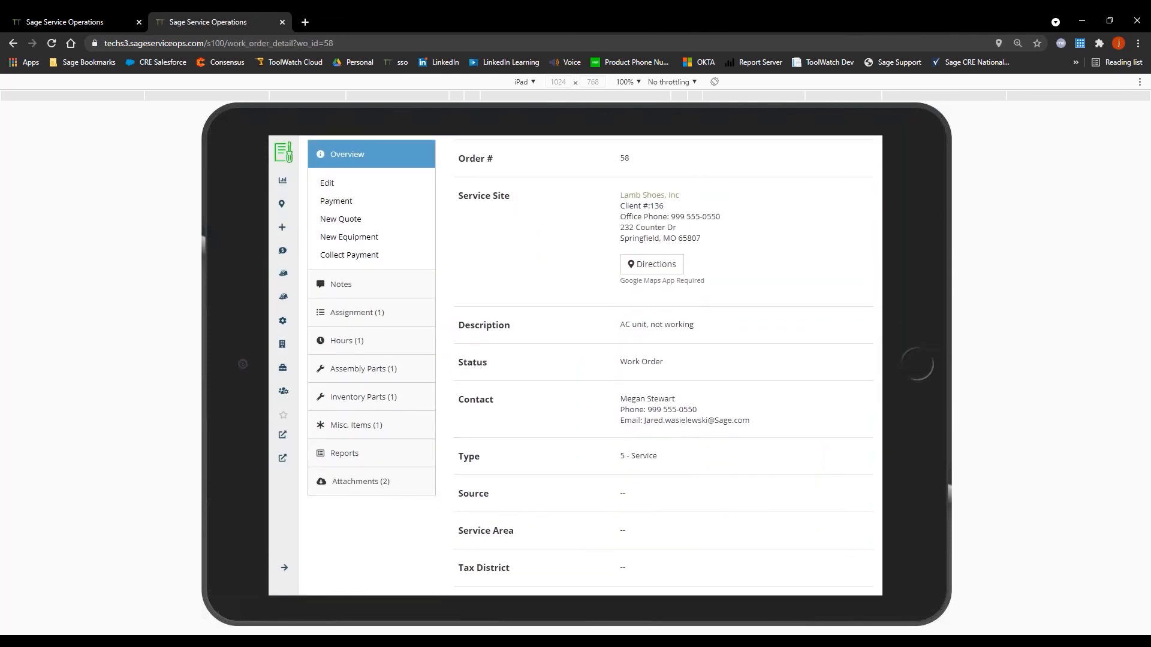
pyautogui.click(346, 454)
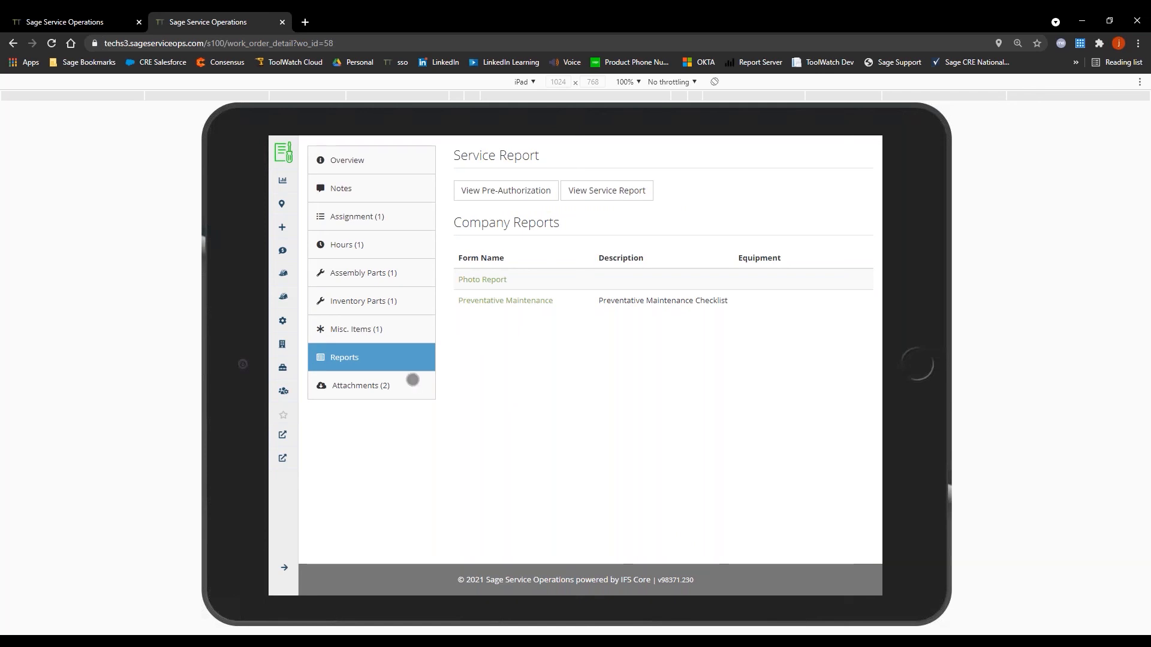
pyautogui.click(493, 302)
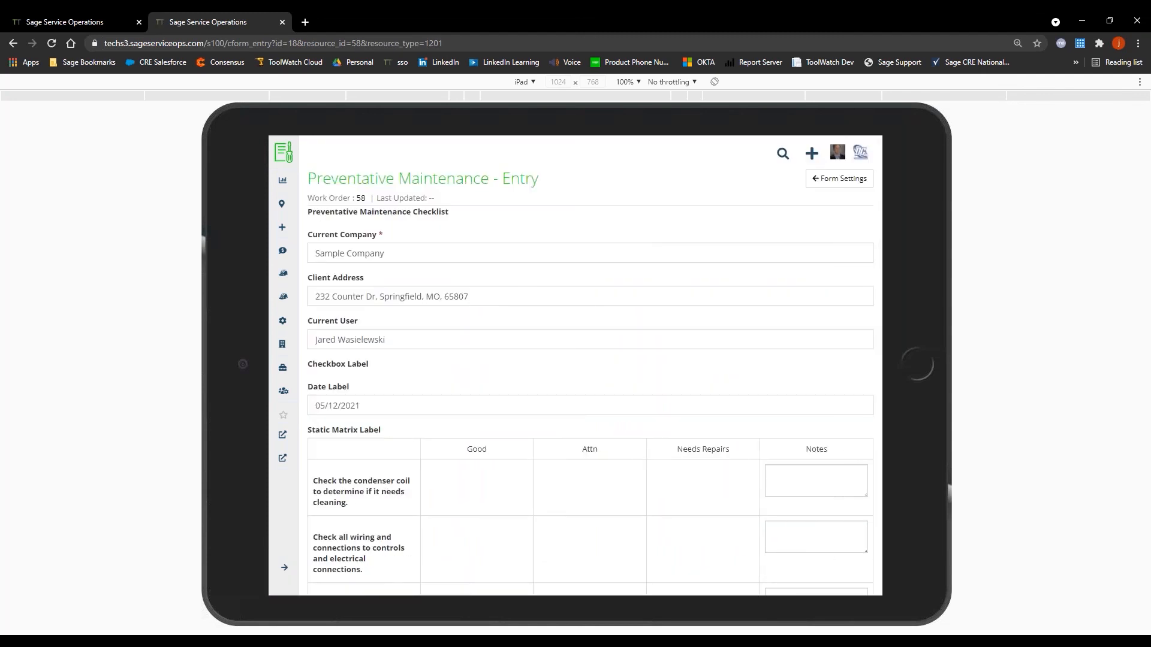
# - Review the maintenance checklist, set the Equipment Model # to Heat Pump and submit the form
pyautogui.scroll(-1, 468, 310)
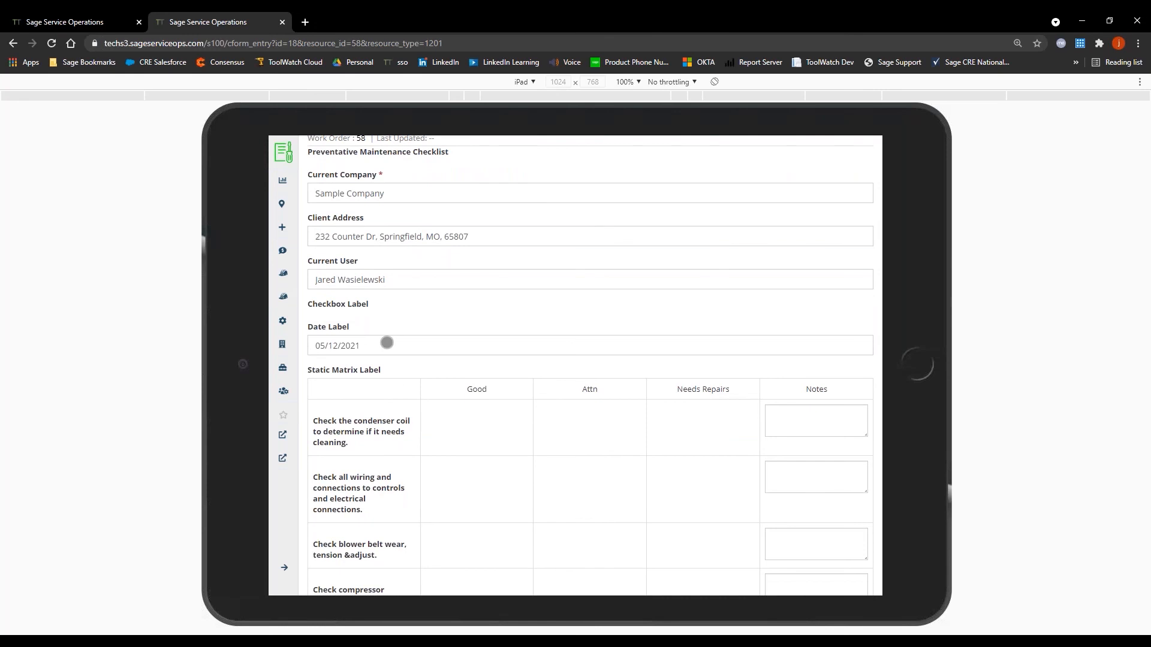
pyautogui.scroll(-3, 387, 342)
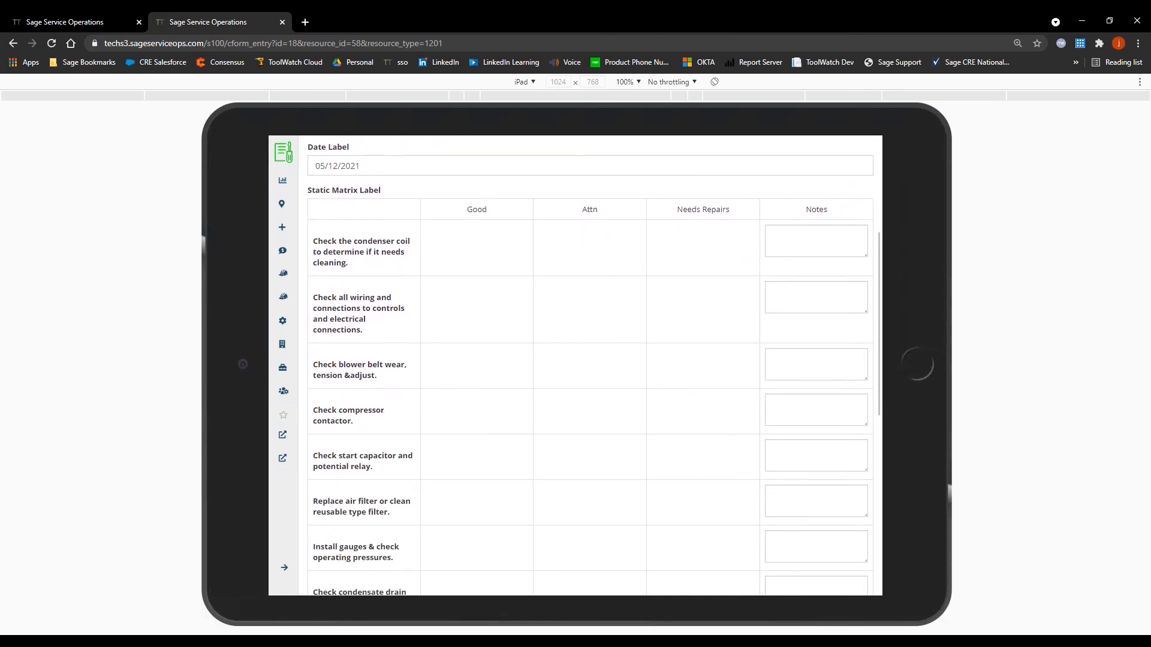
pyautogui.scroll(-2, 378, 325)
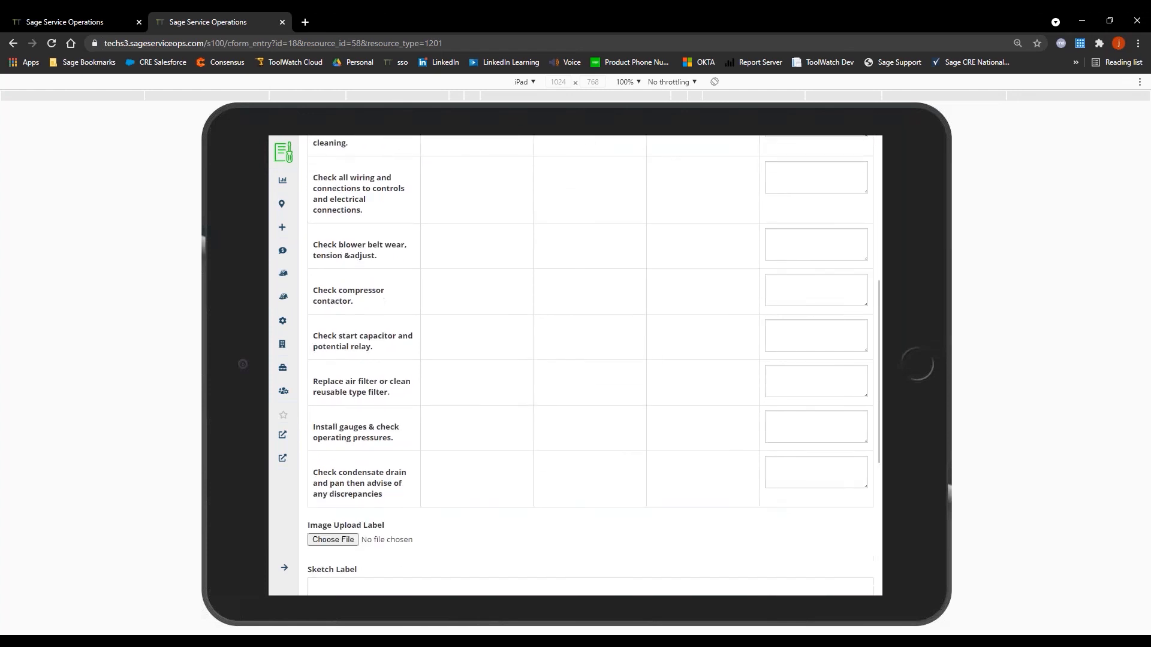
pyautogui.scroll(-4, 370, 508)
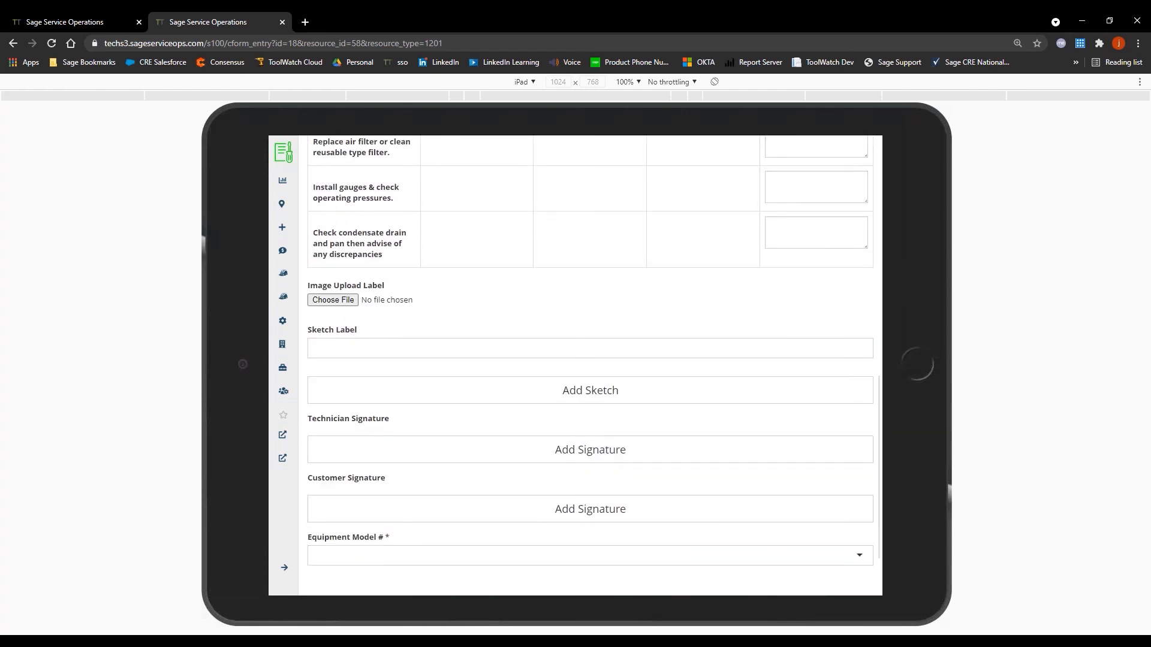
pyautogui.scroll(-1, 377, 504)
pyautogui.click(383, 495)
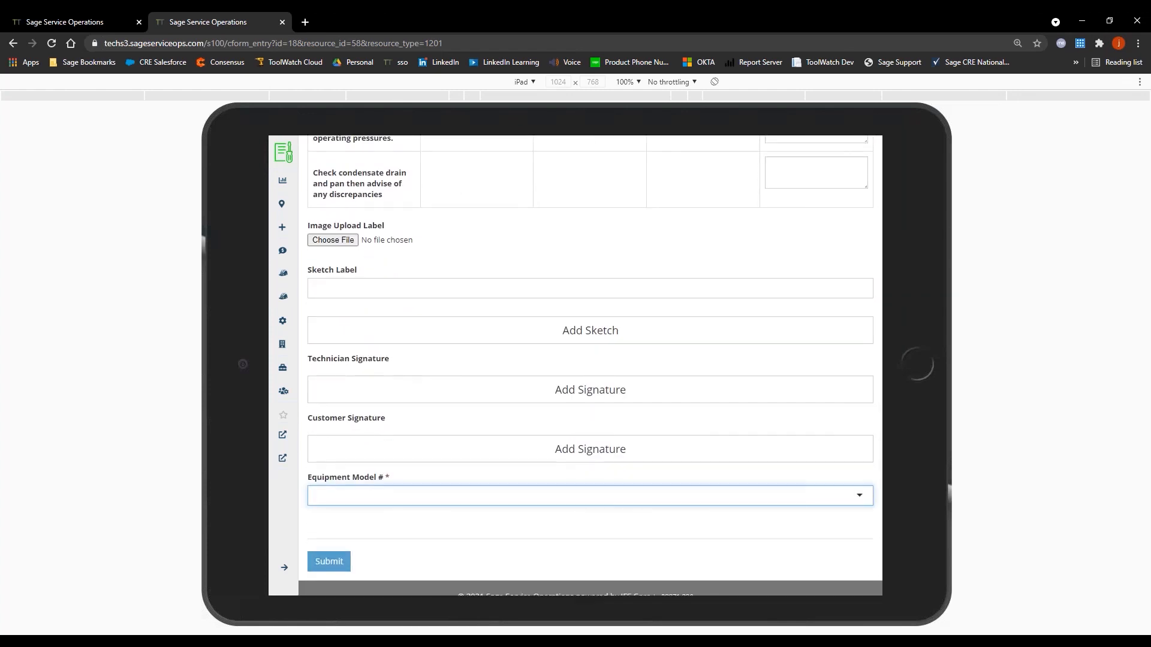
pyautogui.write('heat')
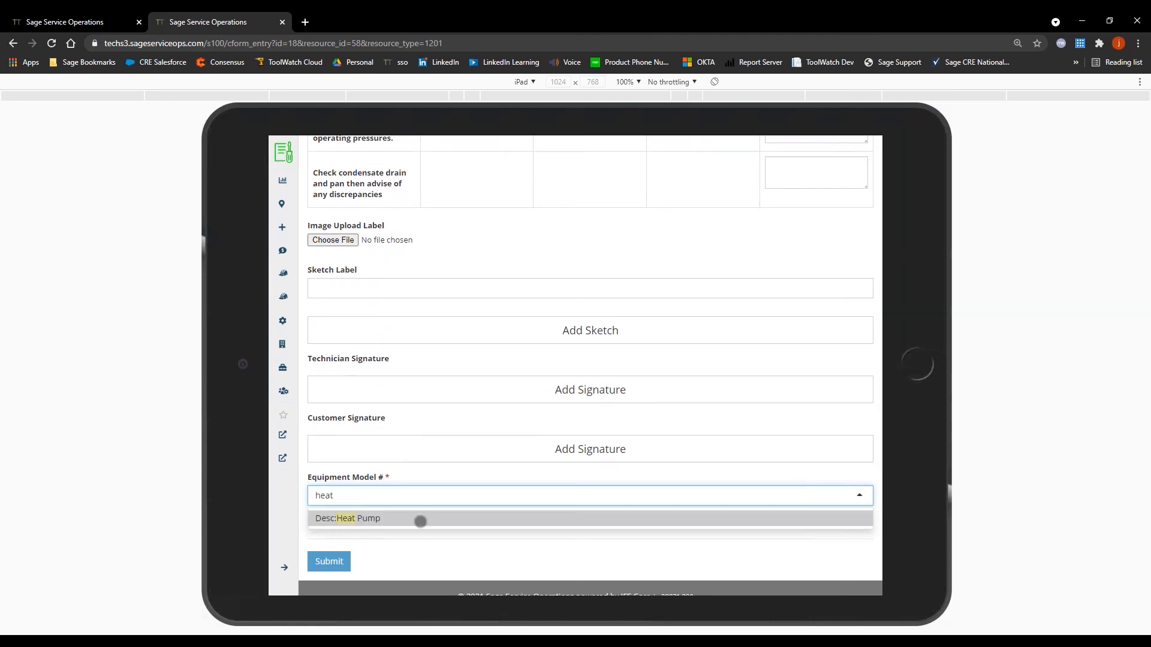
pyautogui.click(419, 519)
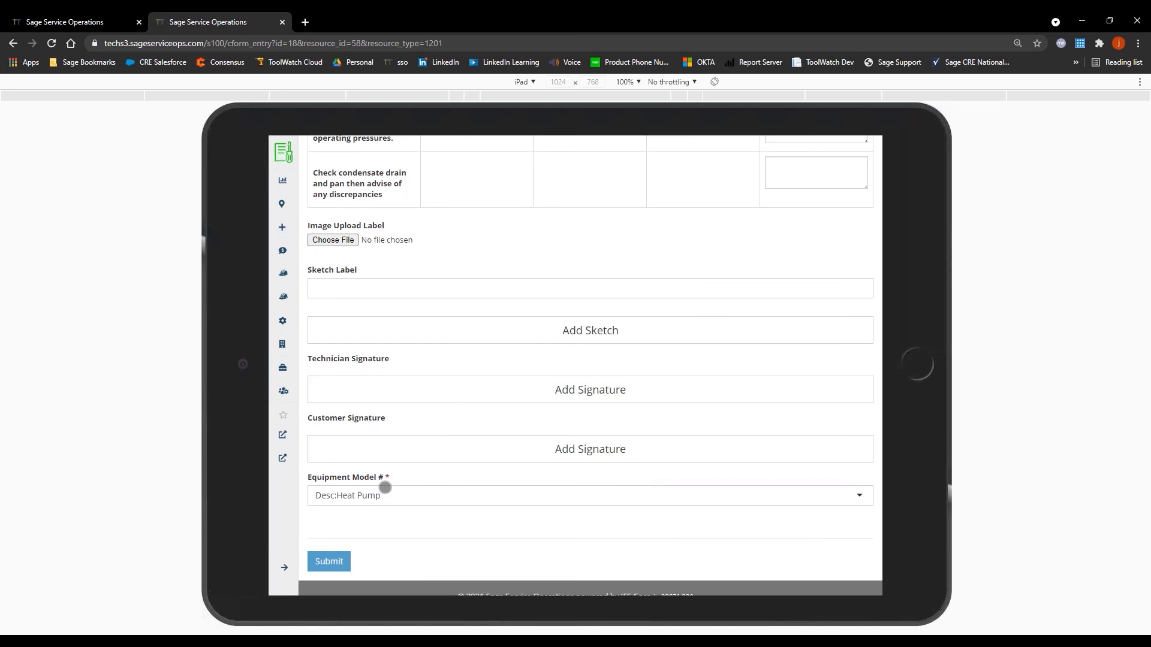
pyautogui.click(331, 561)
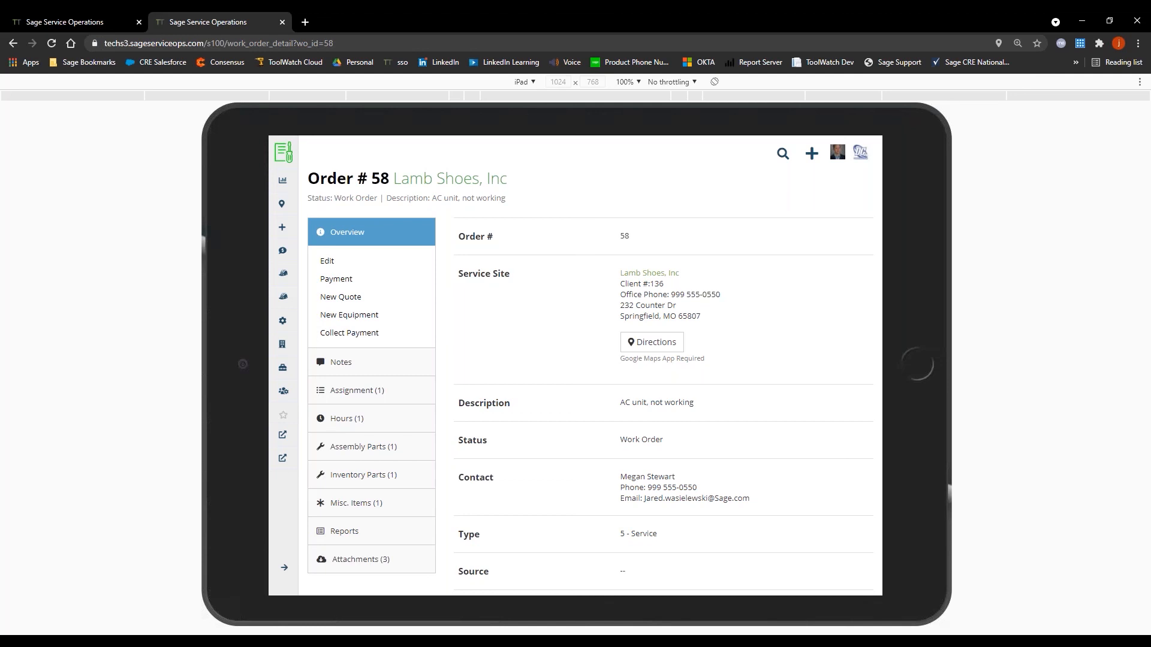
# - Open the work order's service report and include the New AC Unit image in it
pyautogui.click(351, 536)
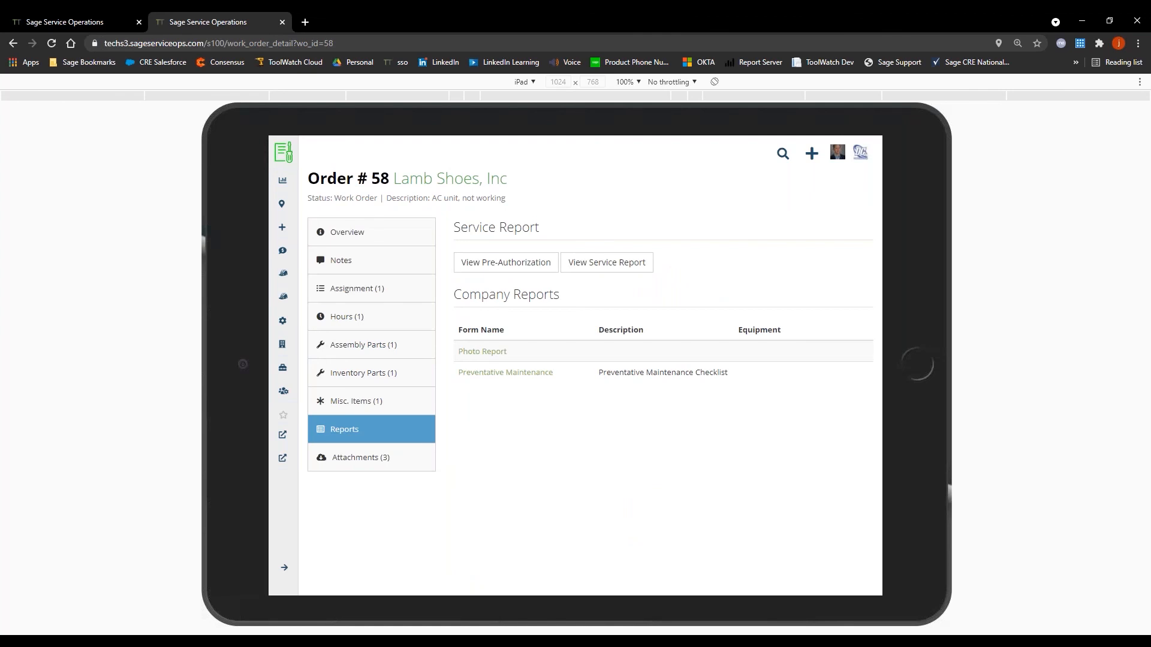
pyautogui.click(607, 262)
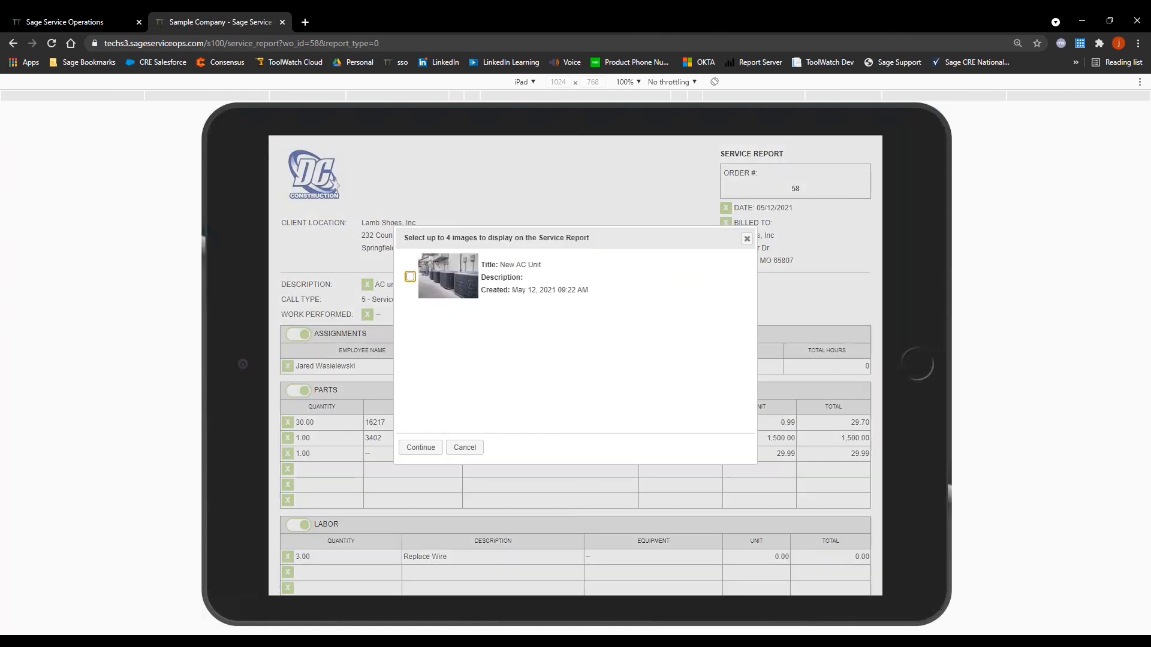
pyautogui.click(411, 277)
pyautogui.click(420, 447)
# - Turn off the Image Attachments and Assignments sections of the service report
pyautogui.scroll(-3, 308, 203)
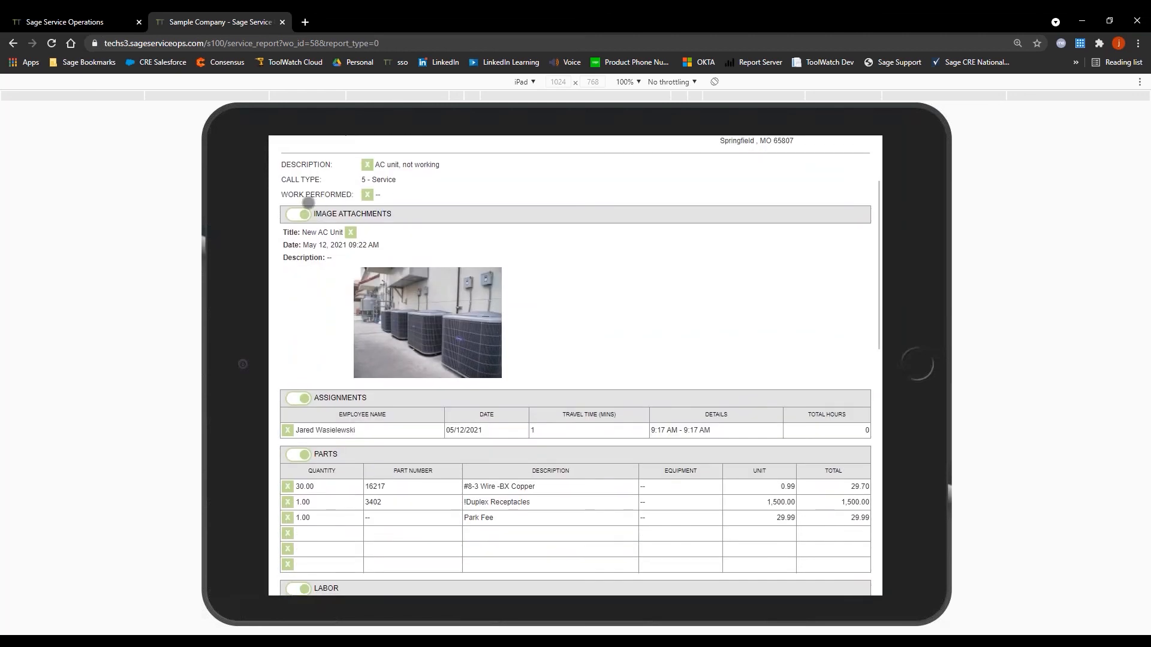
pyautogui.click(303, 214)
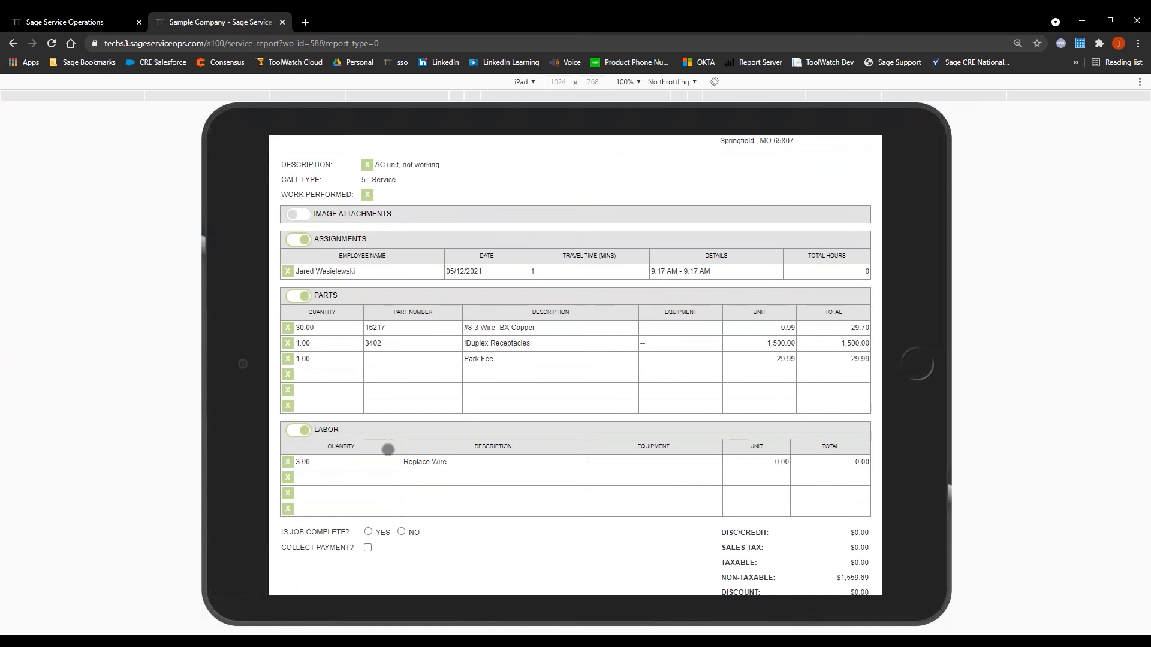
pyautogui.click(298, 239)
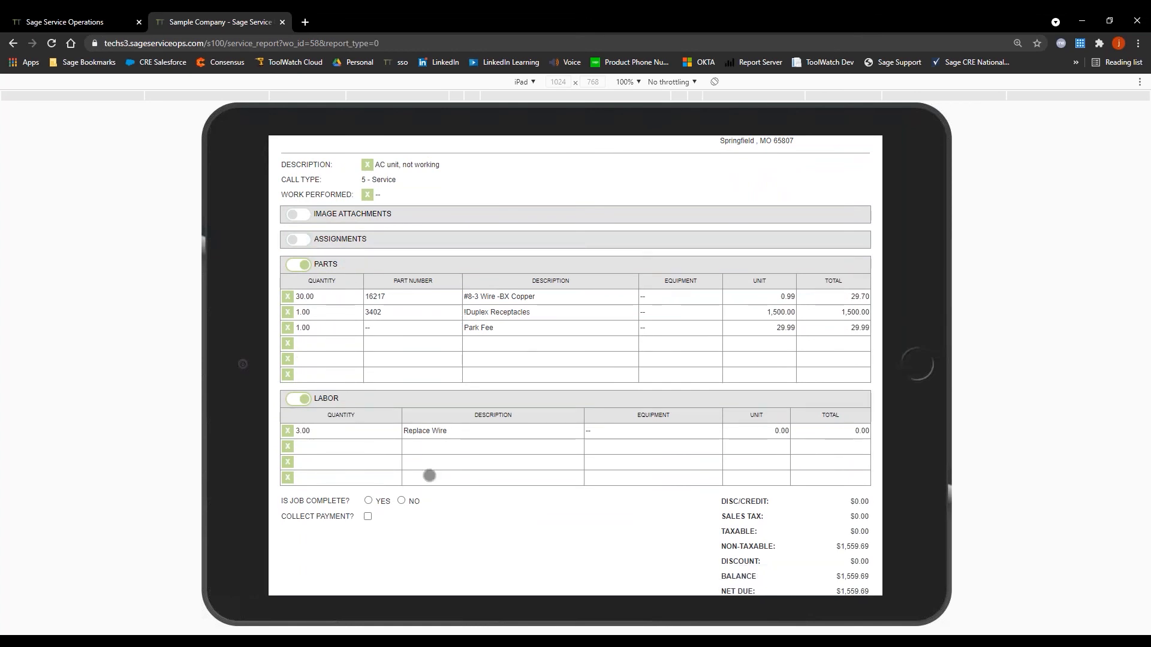
# - Draw the customer signature on the service report and accept the terms of the agreement
pyautogui.scroll(-4, 429, 475)
pyautogui.scroll(-4, 410, 430)
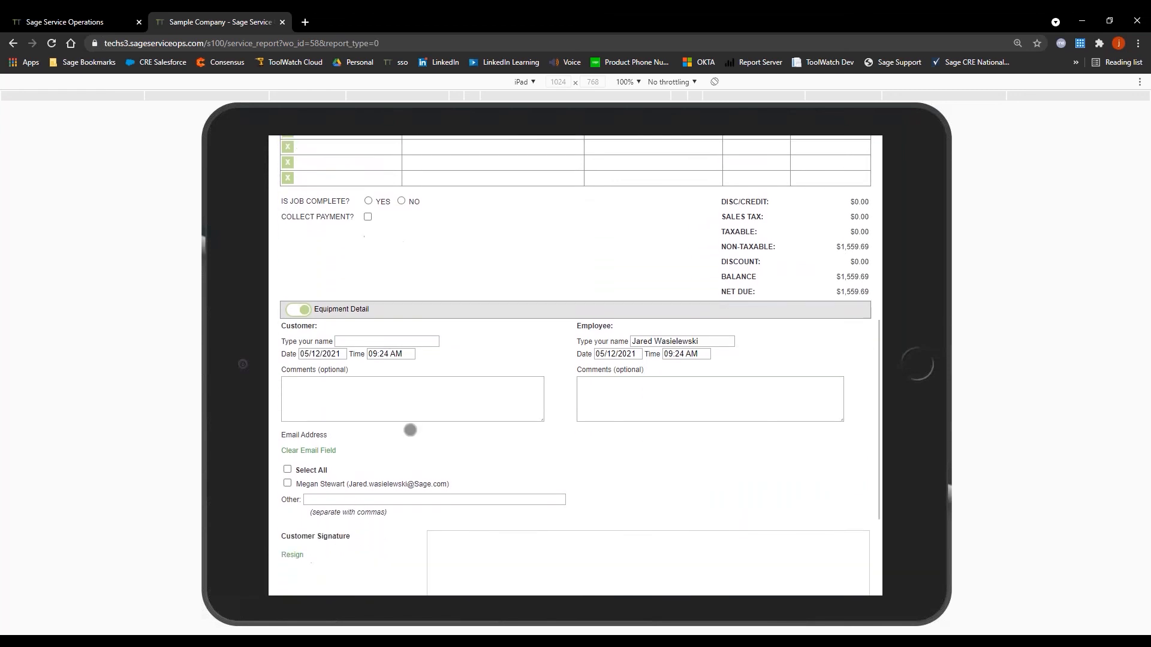
pyautogui.moveTo(491, 423)
pyautogui.mouseDown()
pyautogui.moveTo(518, 479)
pyautogui.moveTo(573, 450)
pyautogui.moveTo(592, 414)
pyautogui.moveTo(653, 462)
pyautogui.moveTo(727, 475)
pyautogui.moveTo(876, 465)
pyautogui.mouseUp()
pyautogui.click(349, 543)
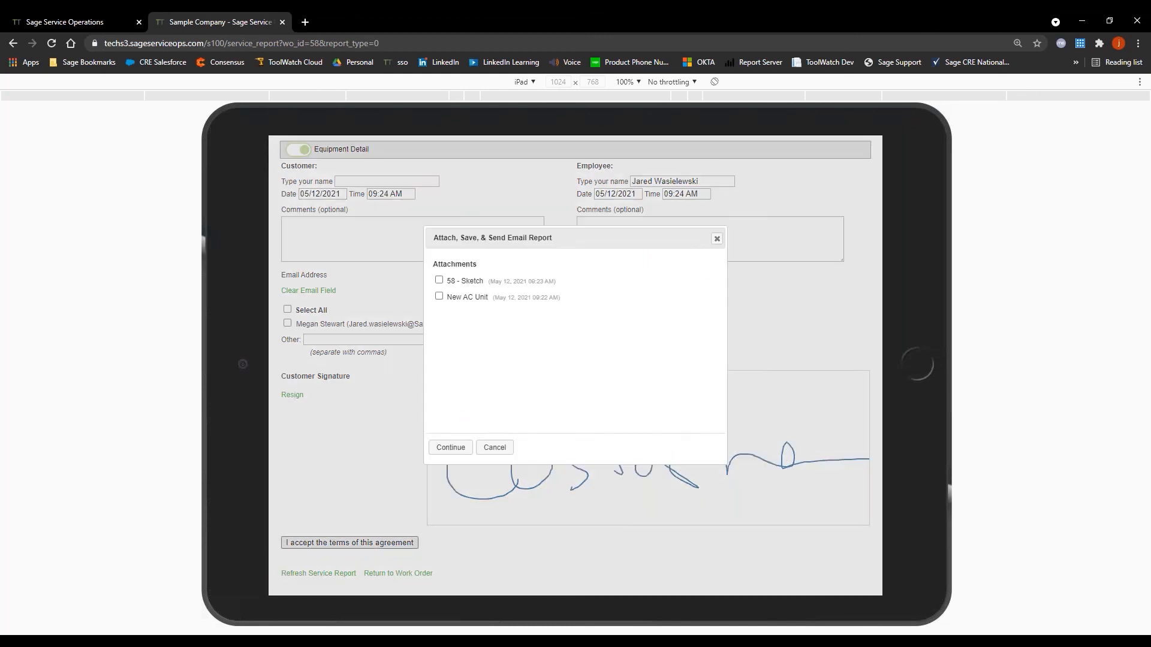
# - Attach "58 - Sketch" and "New AC Unit" to the emailed service report, save and send it, and complete the service
pyautogui.click(439, 280)
pyautogui.click(439, 296)
pyautogui.click(450, 447)
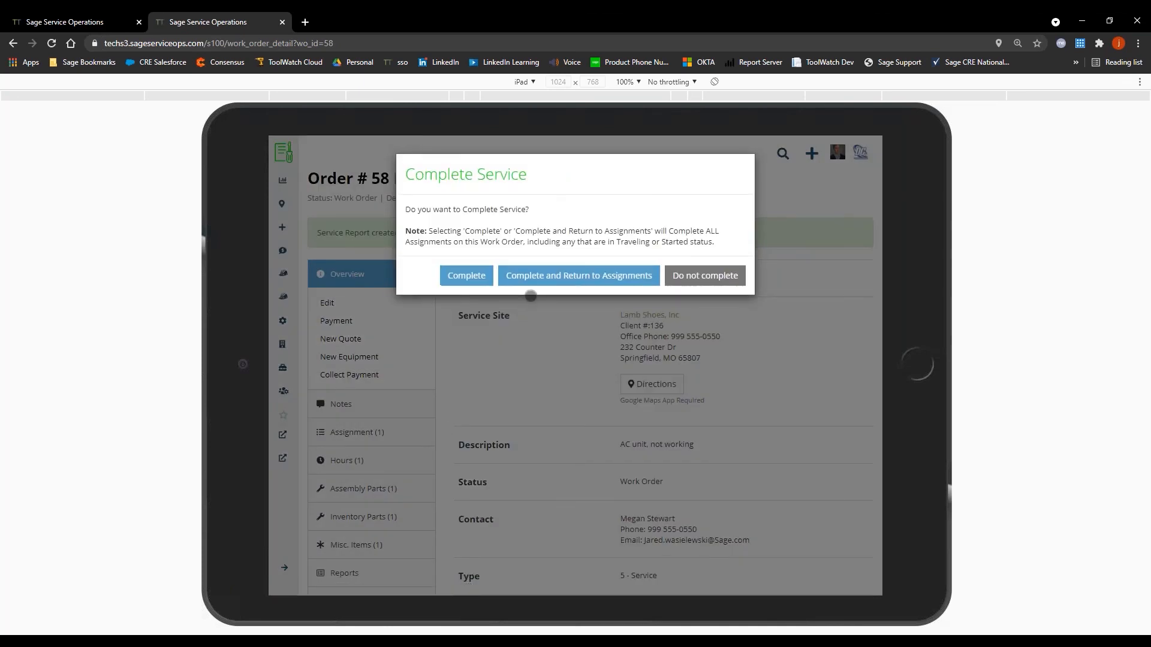
pyautogui.click(468, 277)
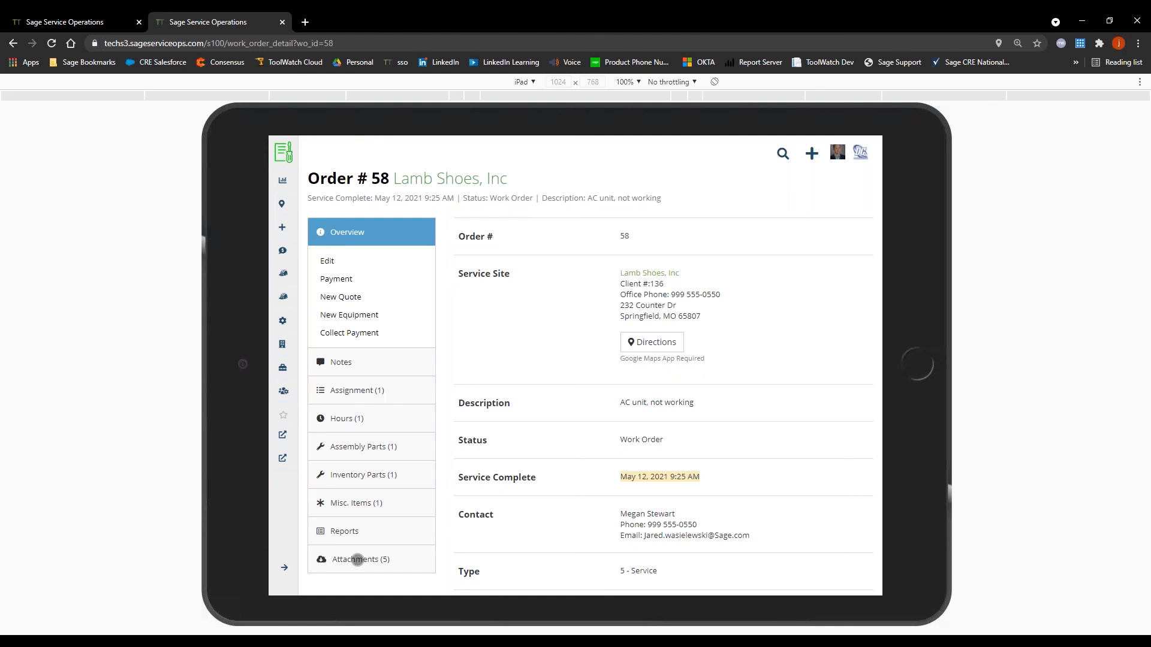
# - Switch to Sage 100 Contractor, examine the Daily Payroll Entry rows for service order 58, and close the window
pyautogui.click(337, 608)
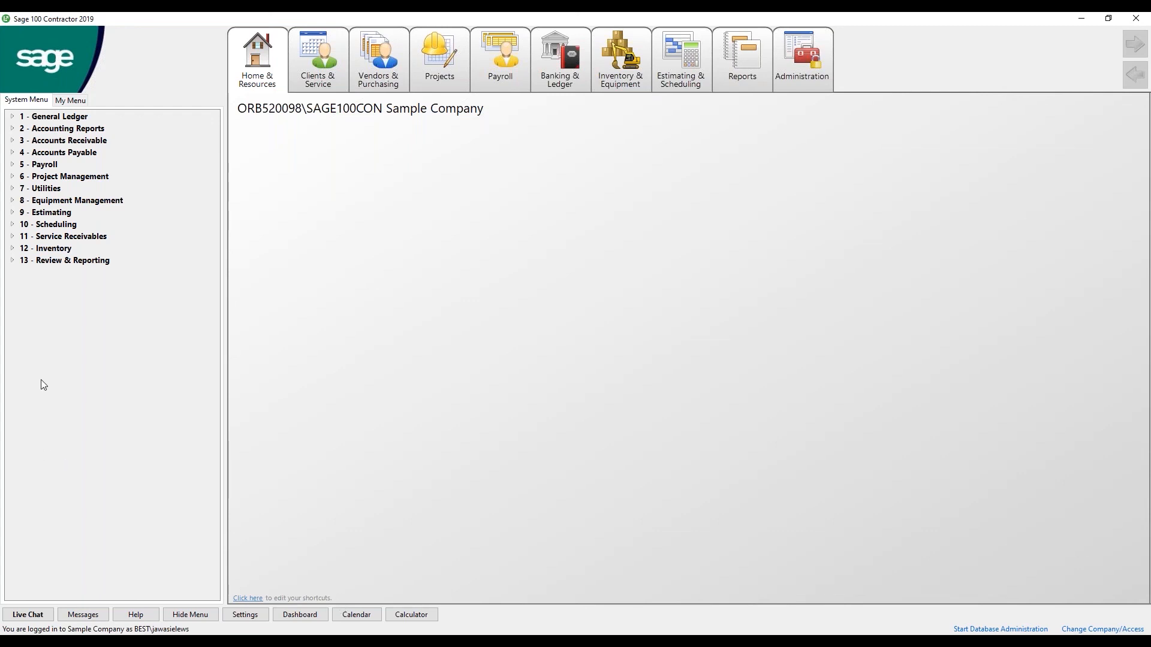
pyautogui.click(12, 165)
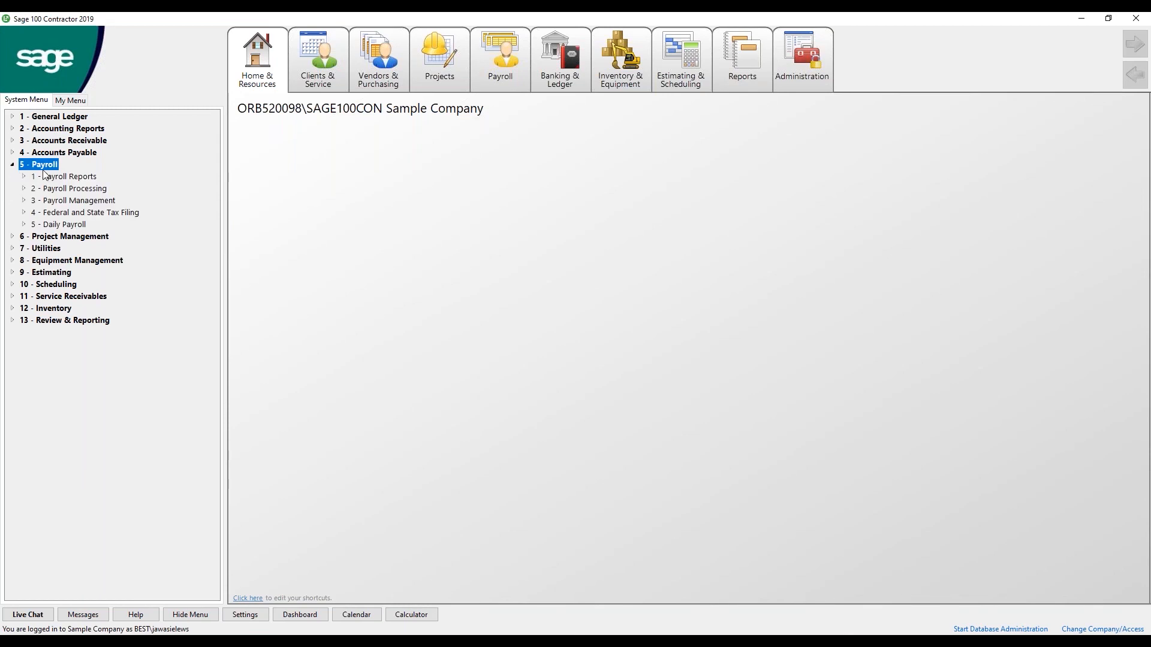
pyautogui.click(24, 224)
pyautogui.click(60, 240)
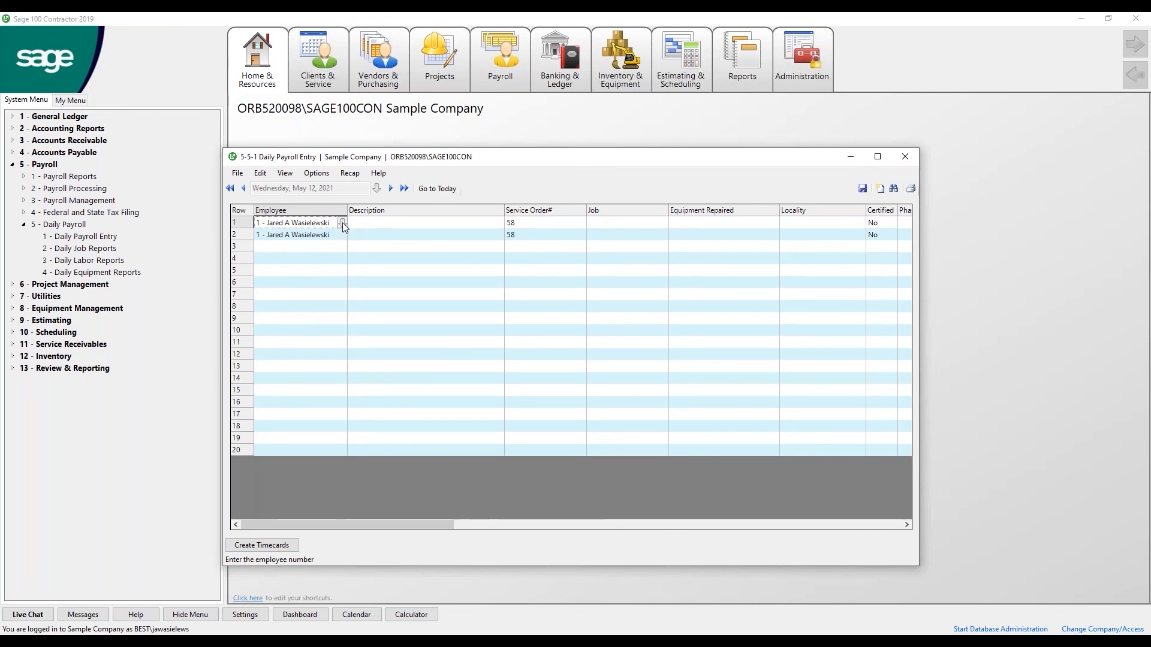
pyautogui.click(903, 157)
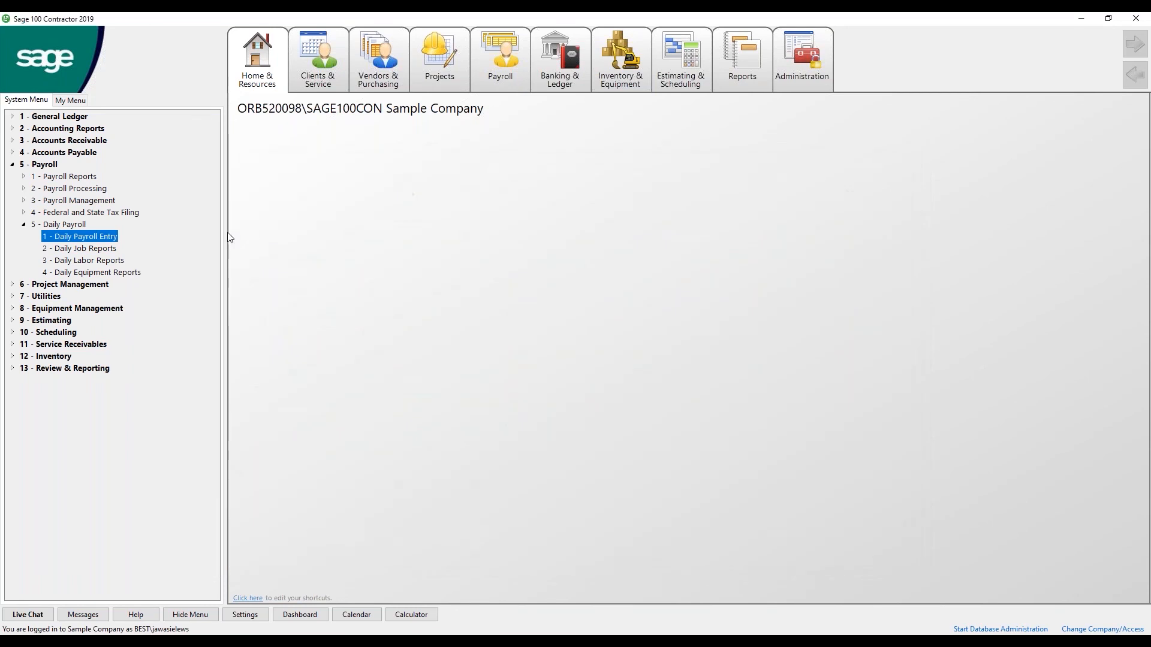
# - Open Work Orders/Invoices/Credits under Service Receivables and display the Lamb Shoes, Inc work order for the AC unit
pyautogui.click(12, 345)
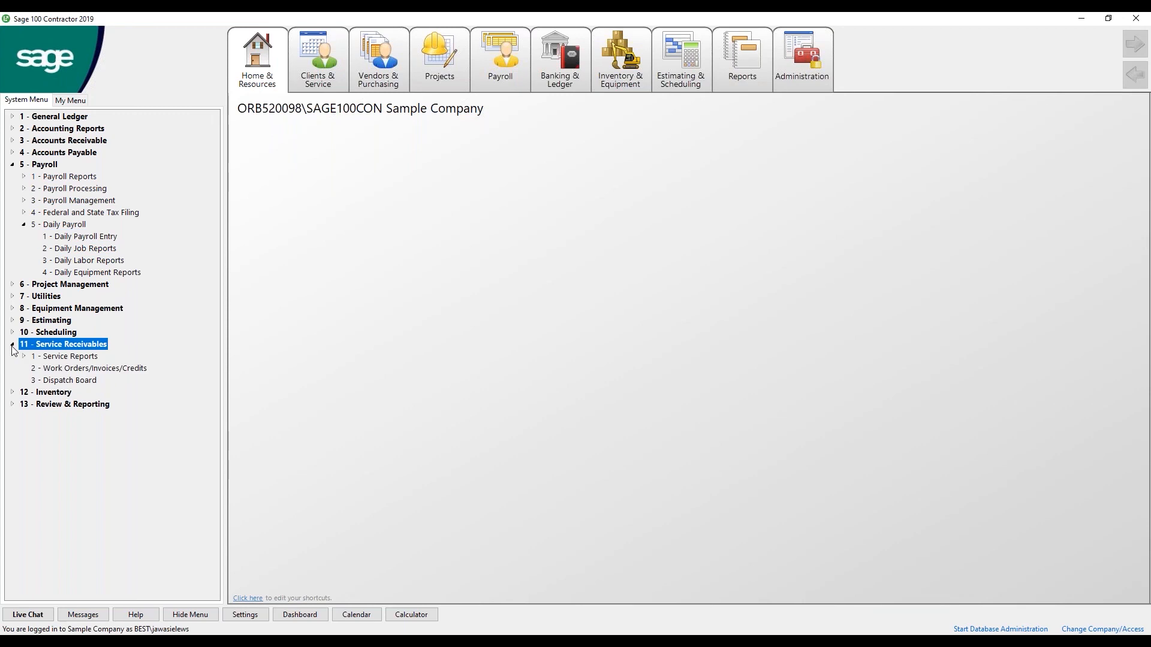
pyautogui.click(45, 369)
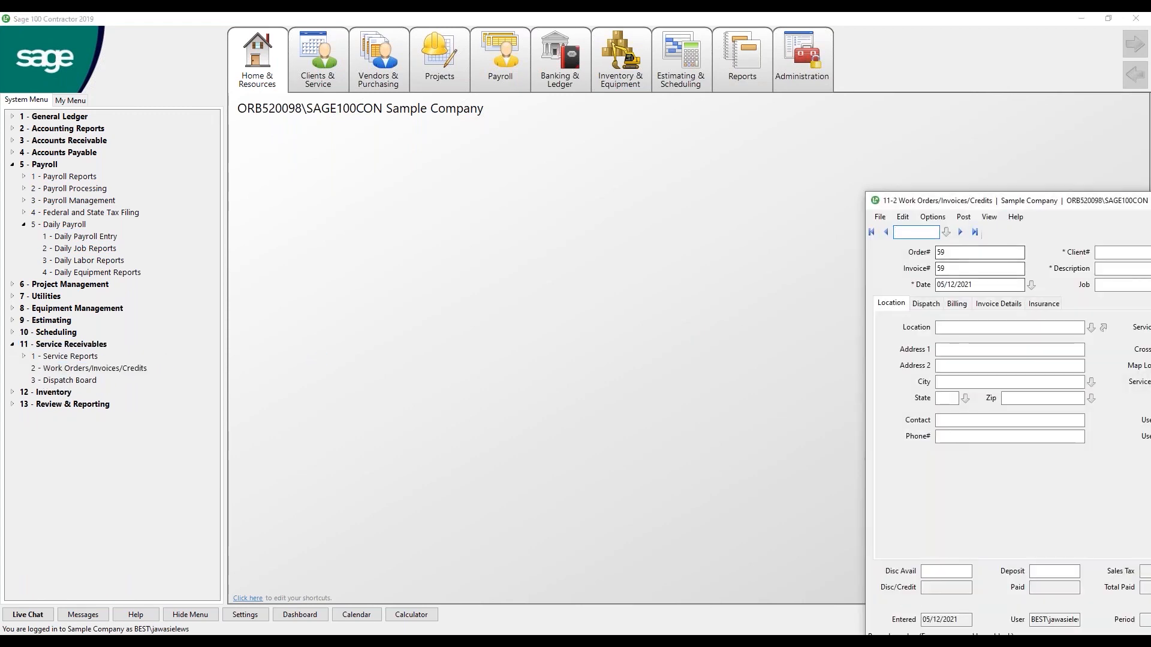
pyautogui.moveTo(760, 208); pyautogui.dragTo(389, 141)
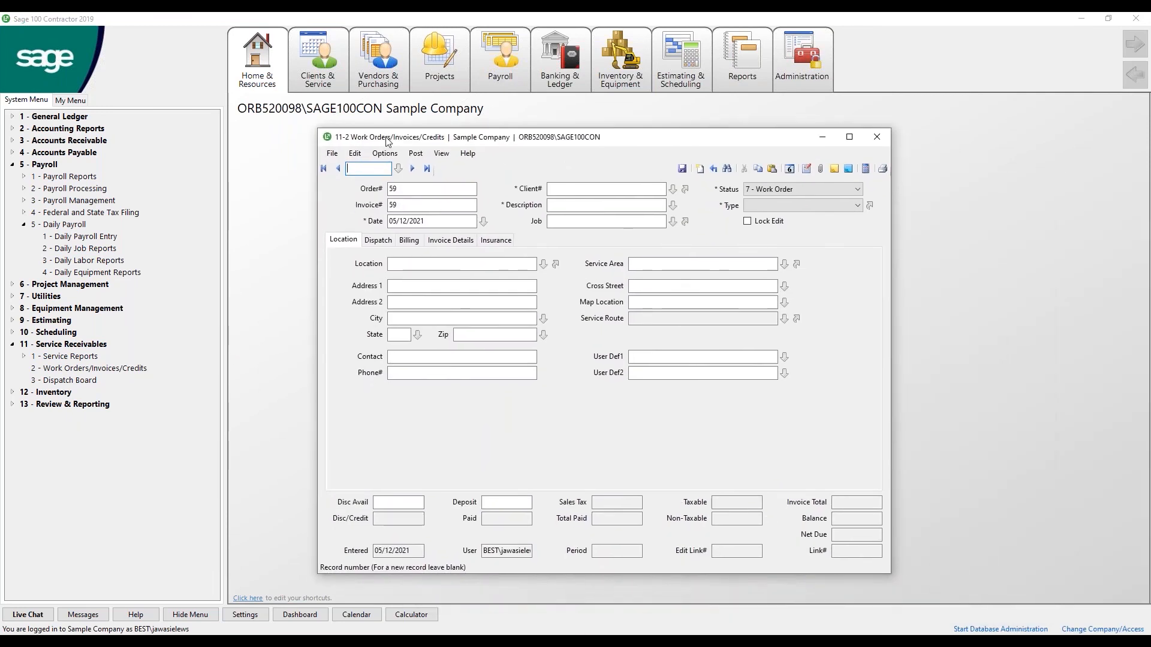
pyautogui.click(412, 168)
pyautogui.press('Tab')
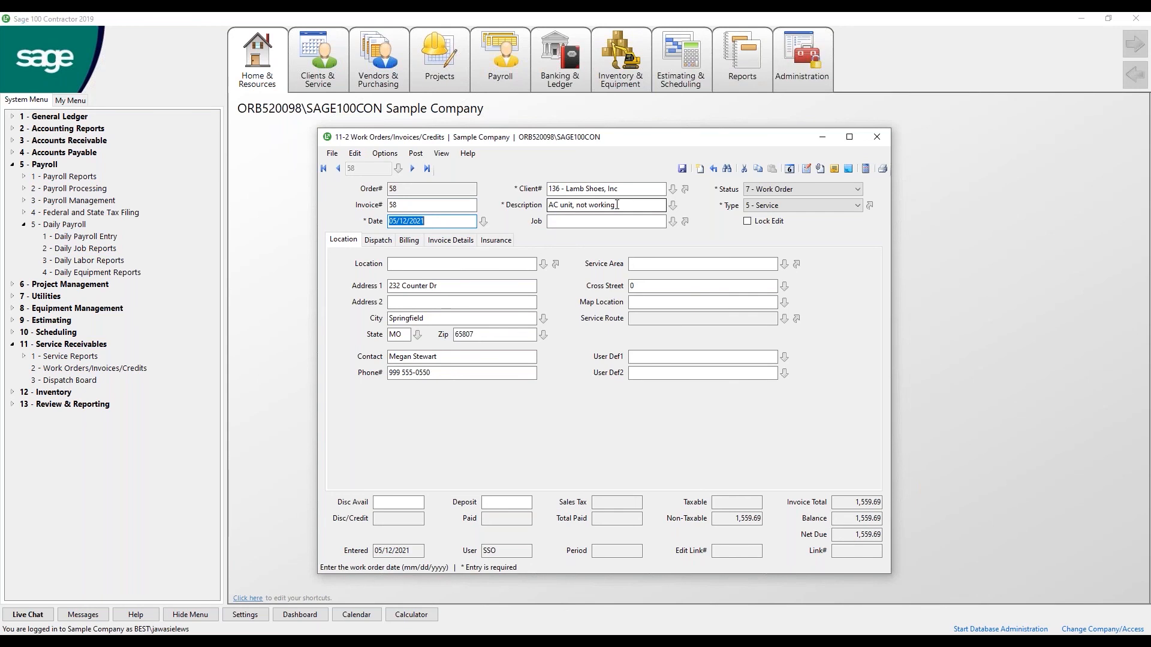
# - Review the files attached to the Lamb Shoes, Inc work order and close the attachments list
pyautogui.click(820, 169)
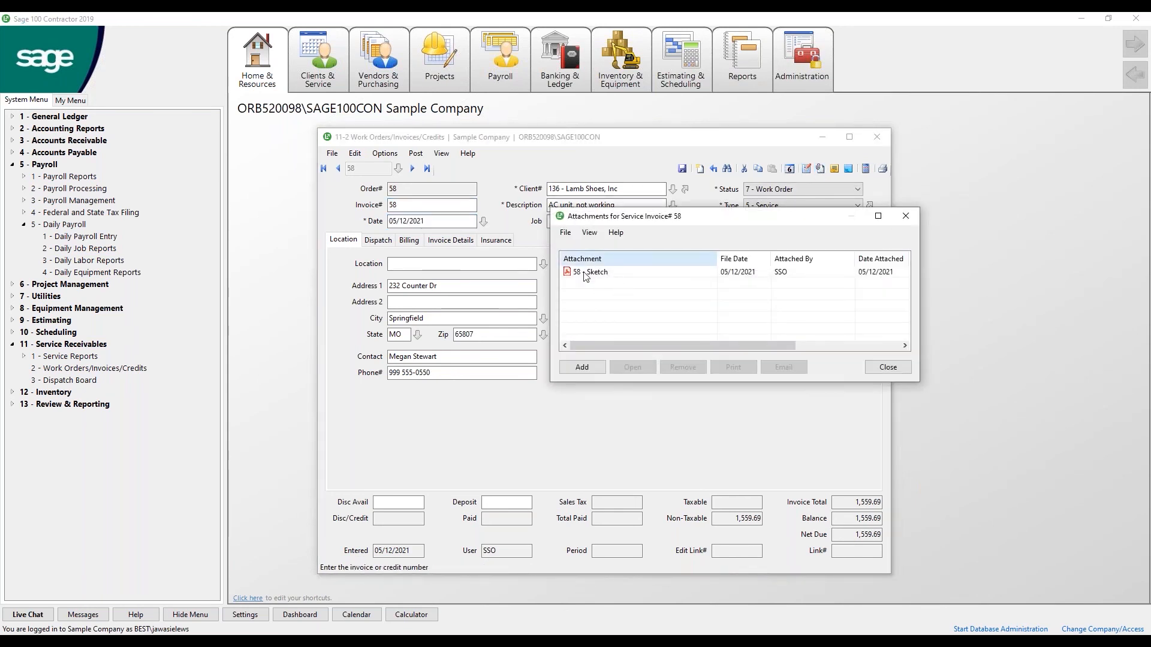
pyautogui.click(901, 219)
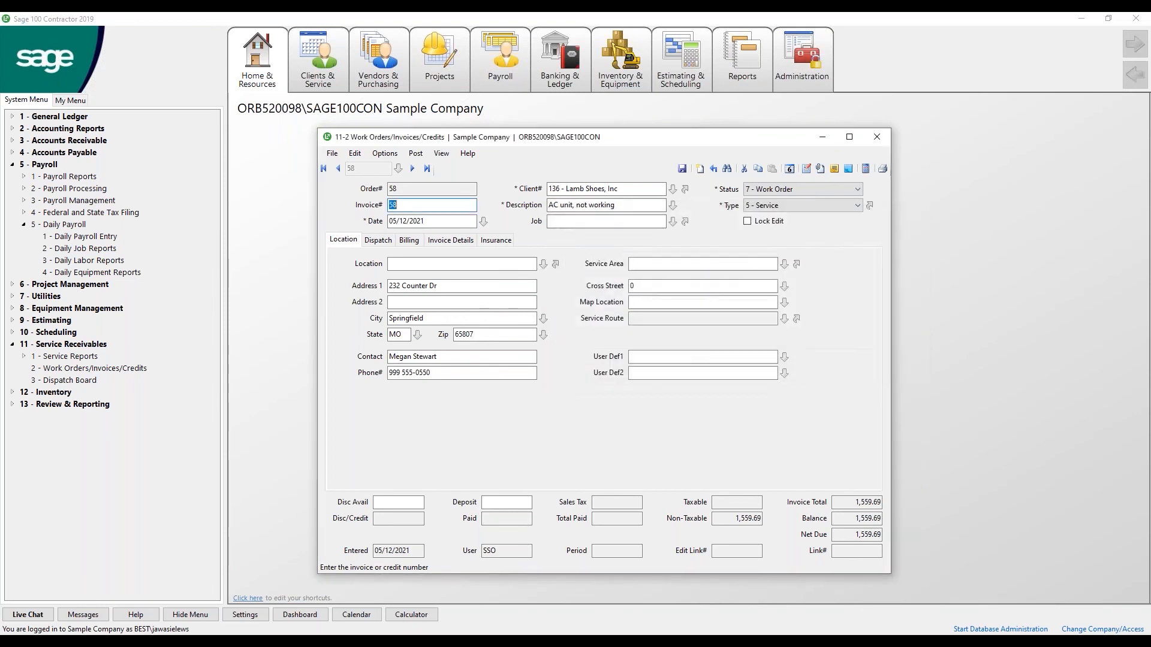
pyautogui.click(834, 168)
pyautogui.click(748, 172)
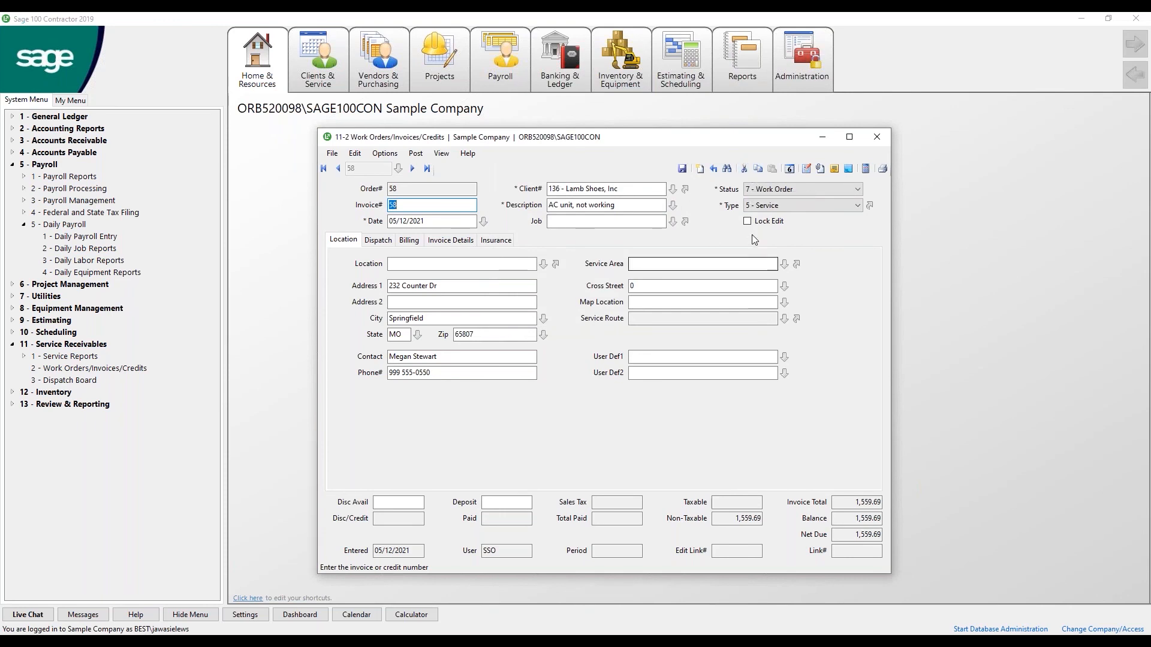
# - Examine the work order's invoice details, including the Replace Wire line, the Duplex Receptacles assembly parts and the Park Fee
pyautogui.click(436, 240)
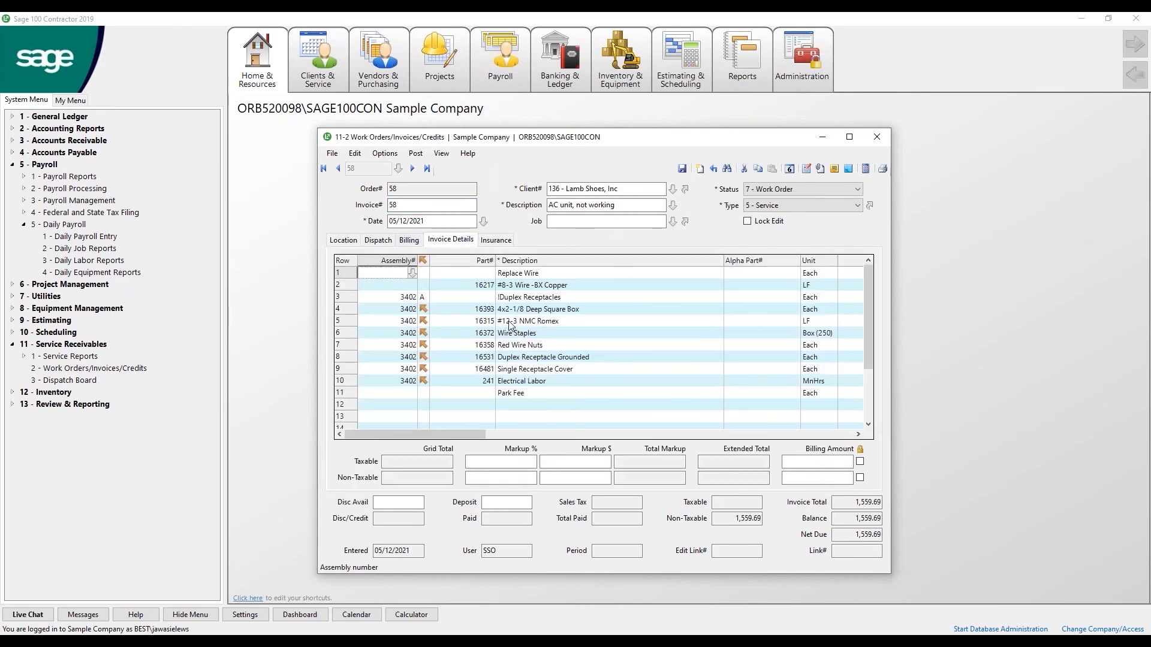
pyautogui.click(519, 273)
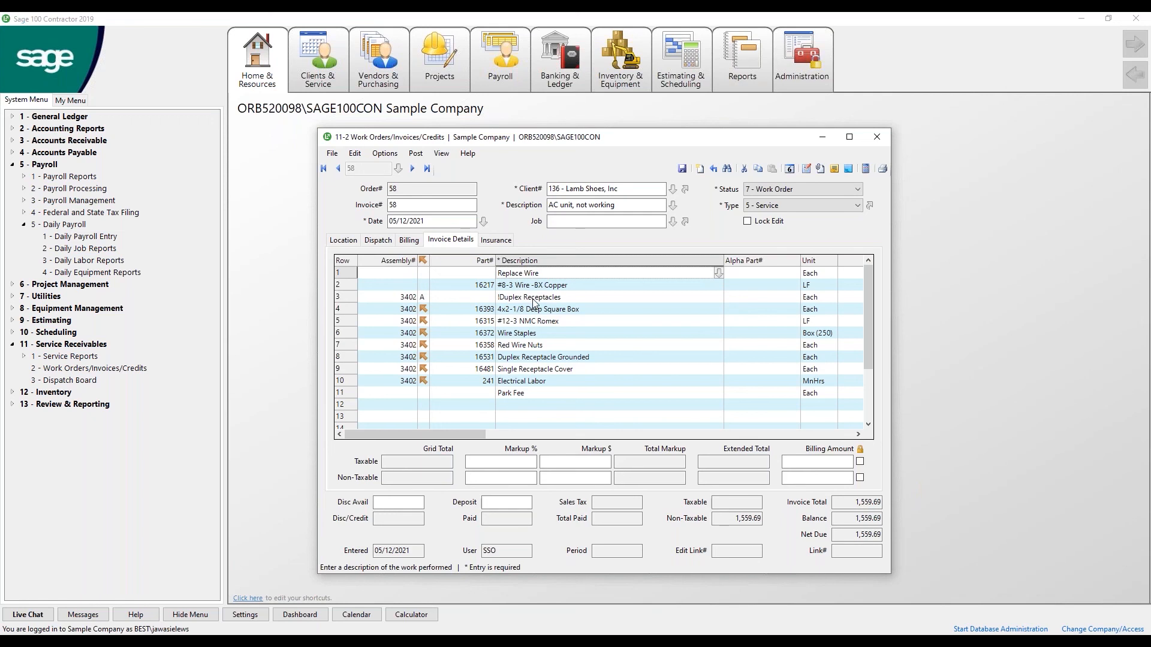
pyautogui.moveTo(533, 302); pyautogui.dragTo(531, 377)
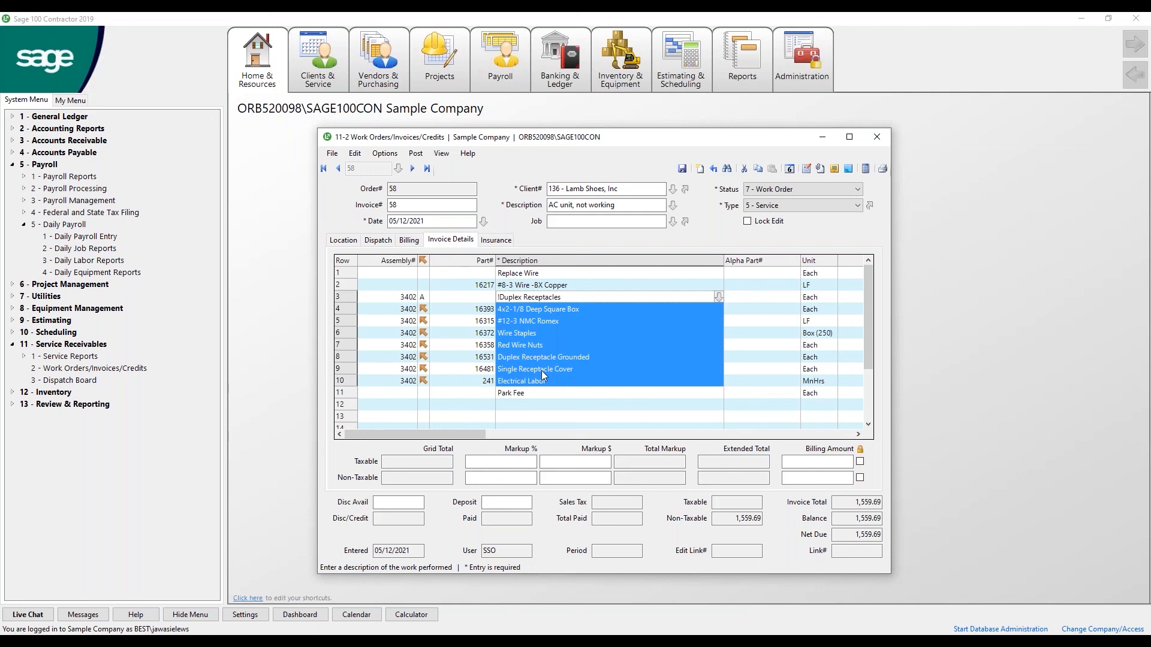
pyautogui.click(519, 393)
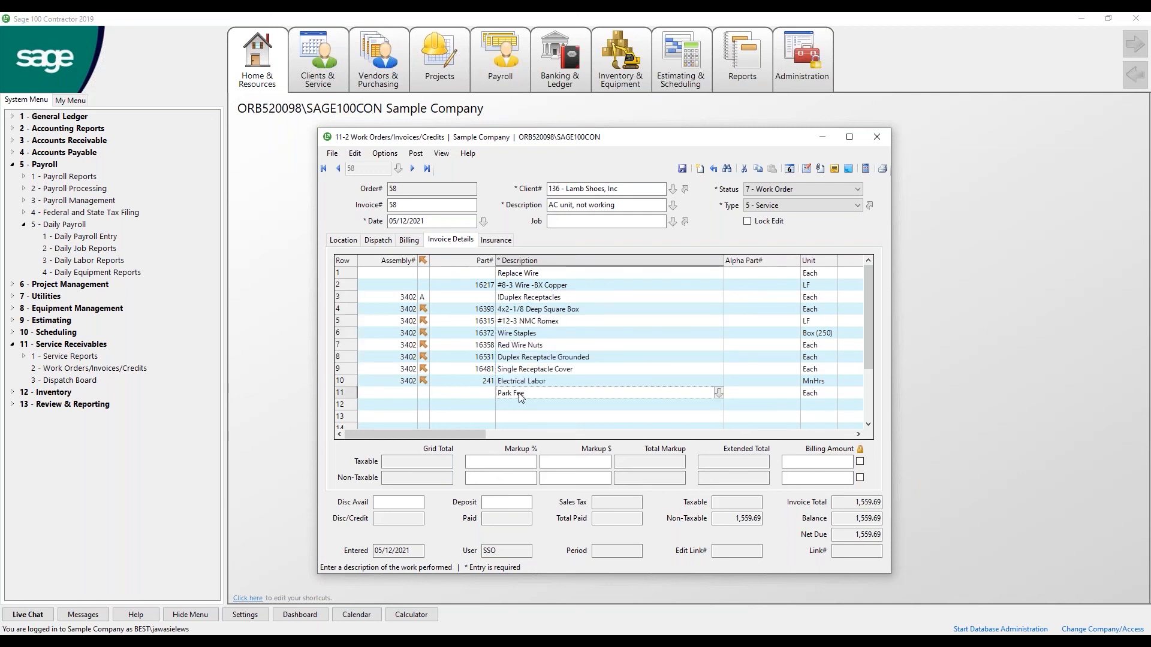